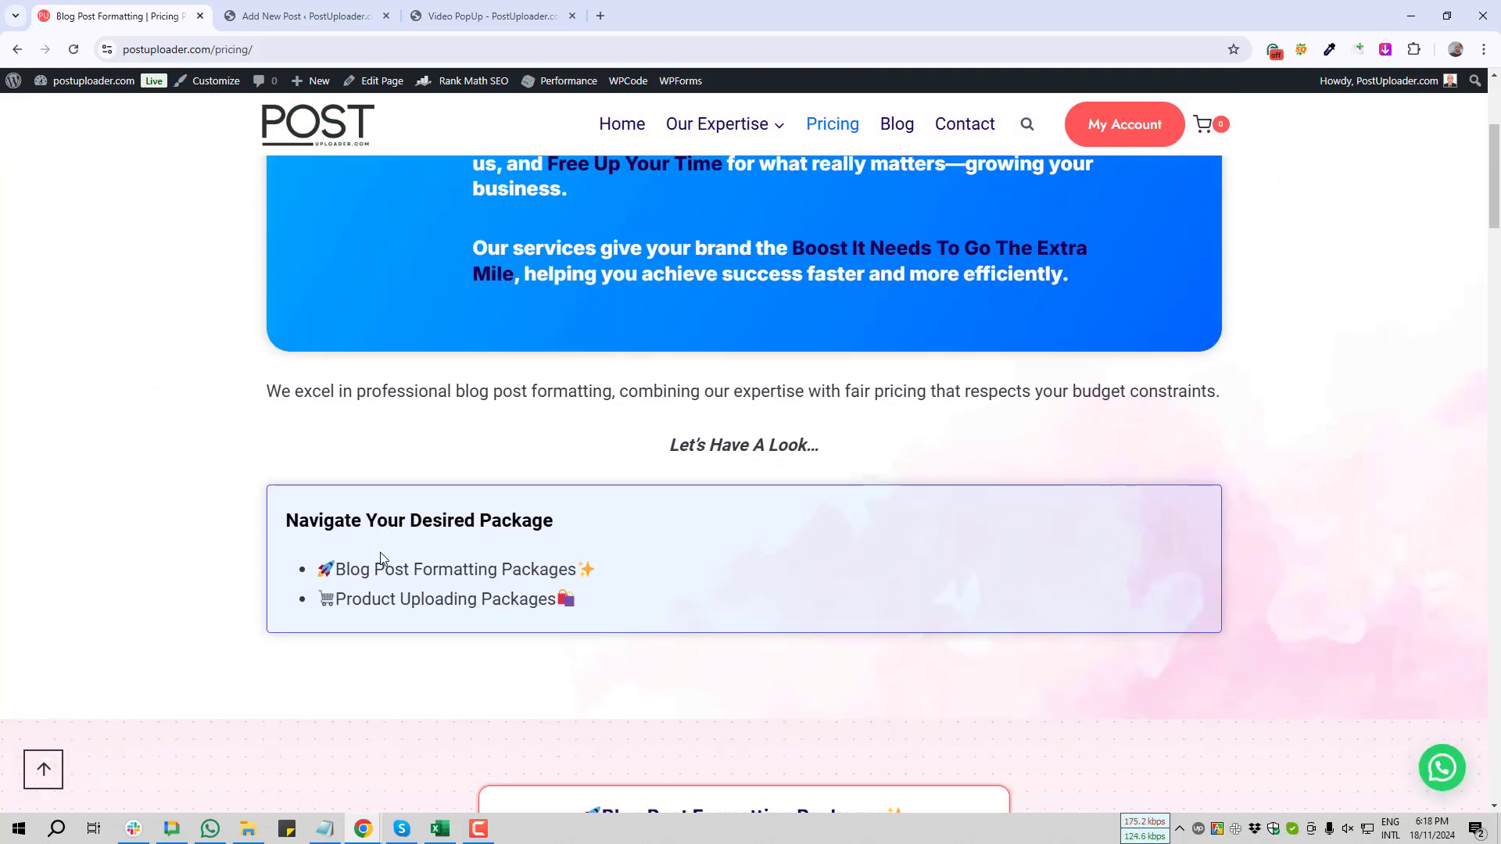
# Step: Look through the blog post formatting packages and their feature lists on the pricing page
pyautogui.scroll(-3, 381, 557)
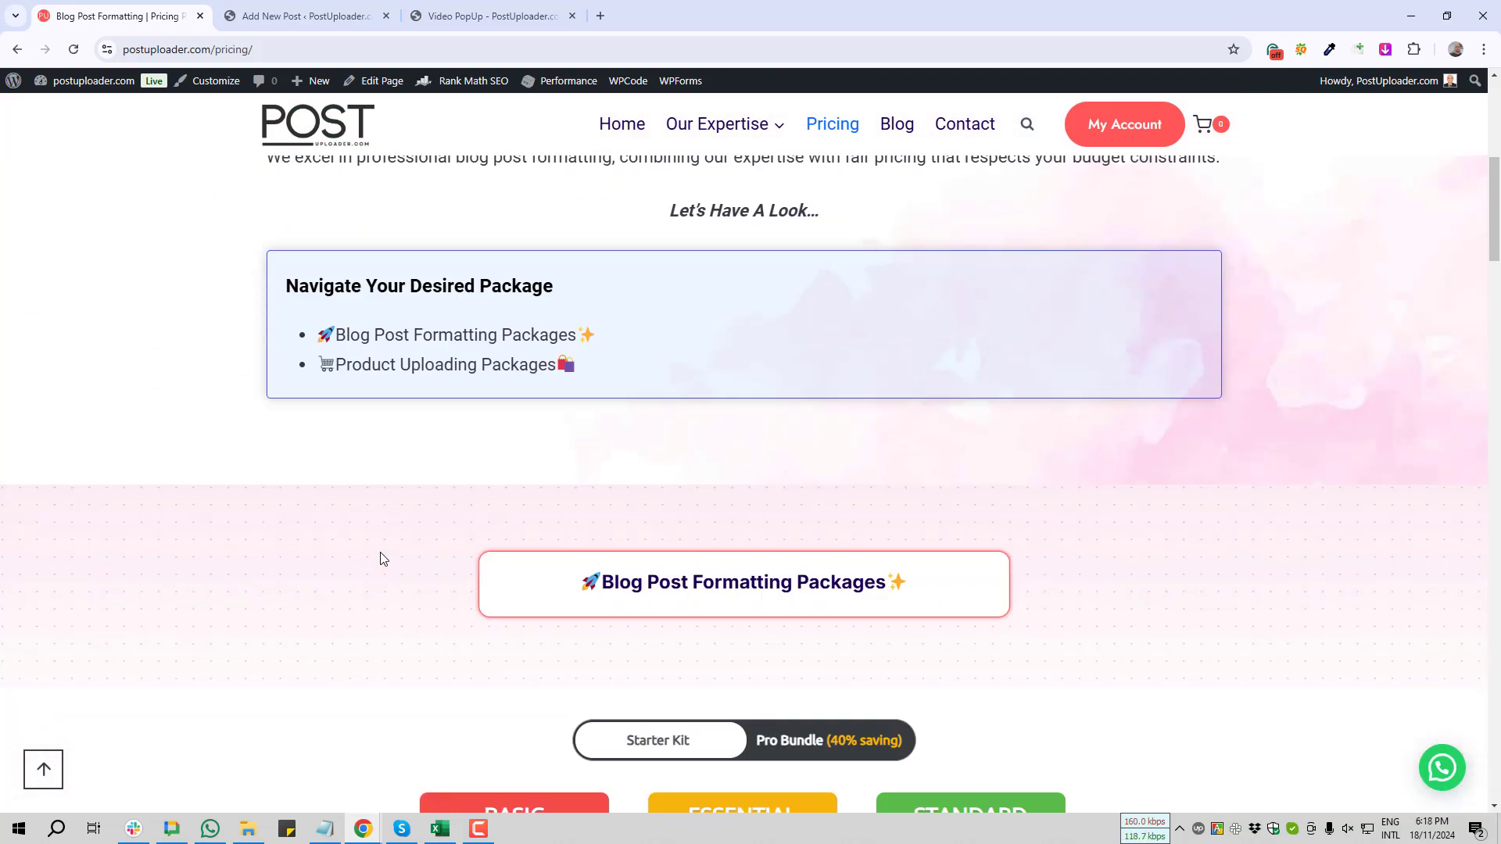
pyautogui.scroll(-3, 381, 557)
pyautogui.scroll(-2, 380, 557)
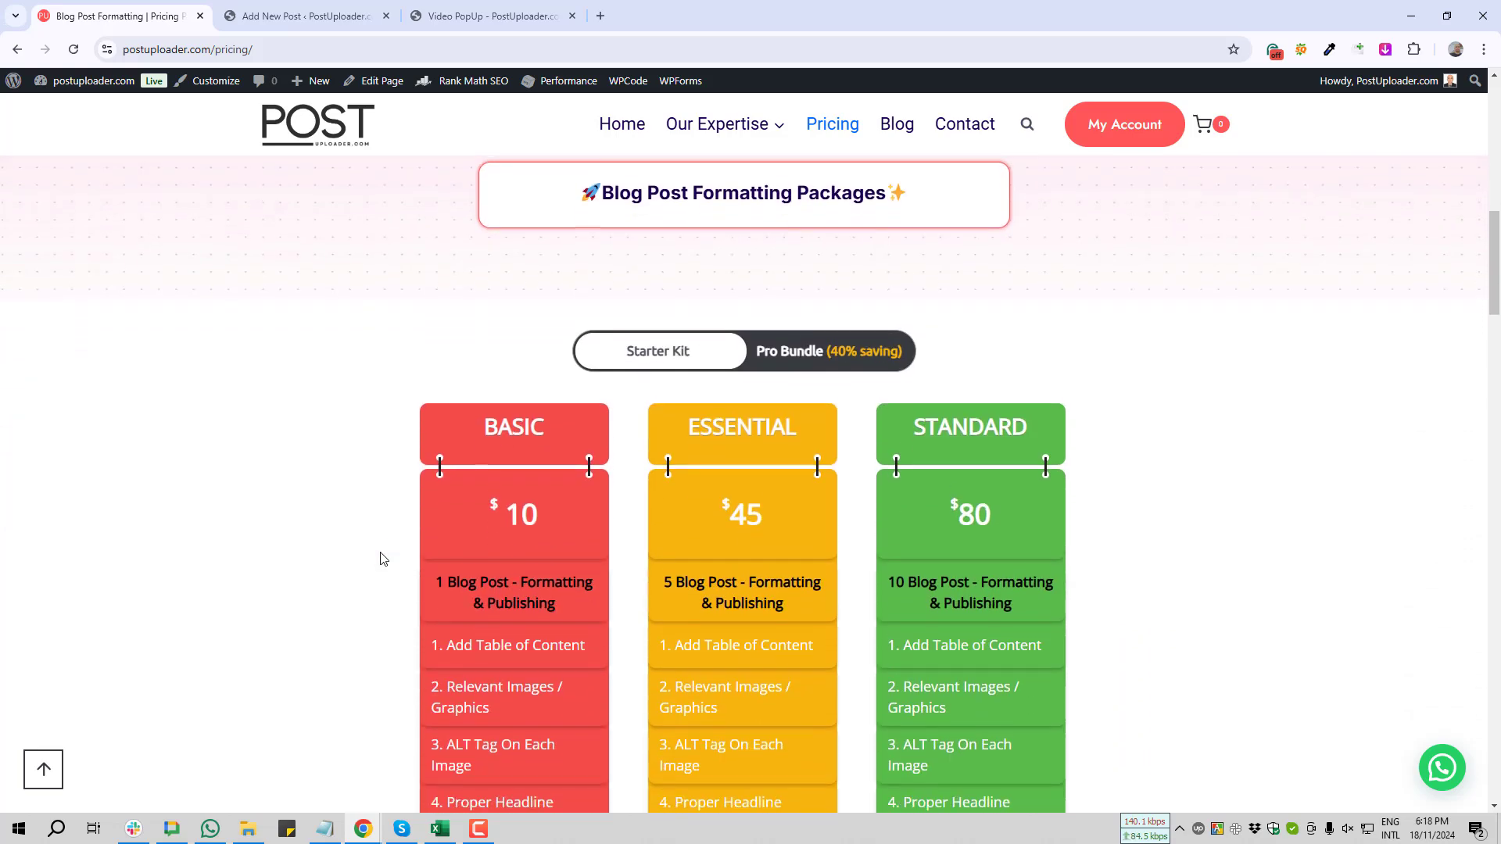
pyautogui.scroll(-7, 381, 558)
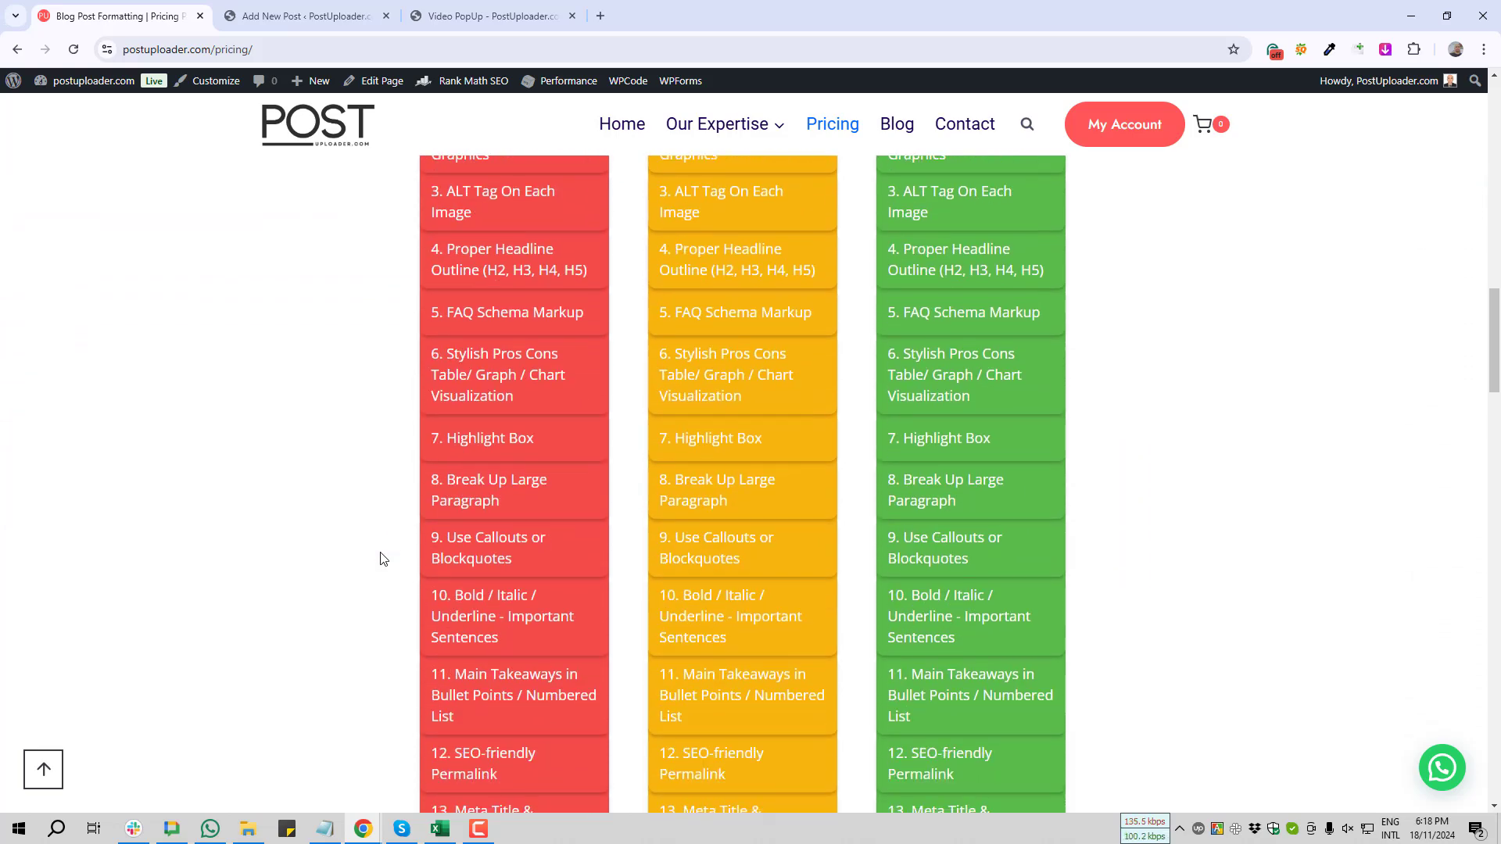
pyautogui.scroll(-9, 380, 557)
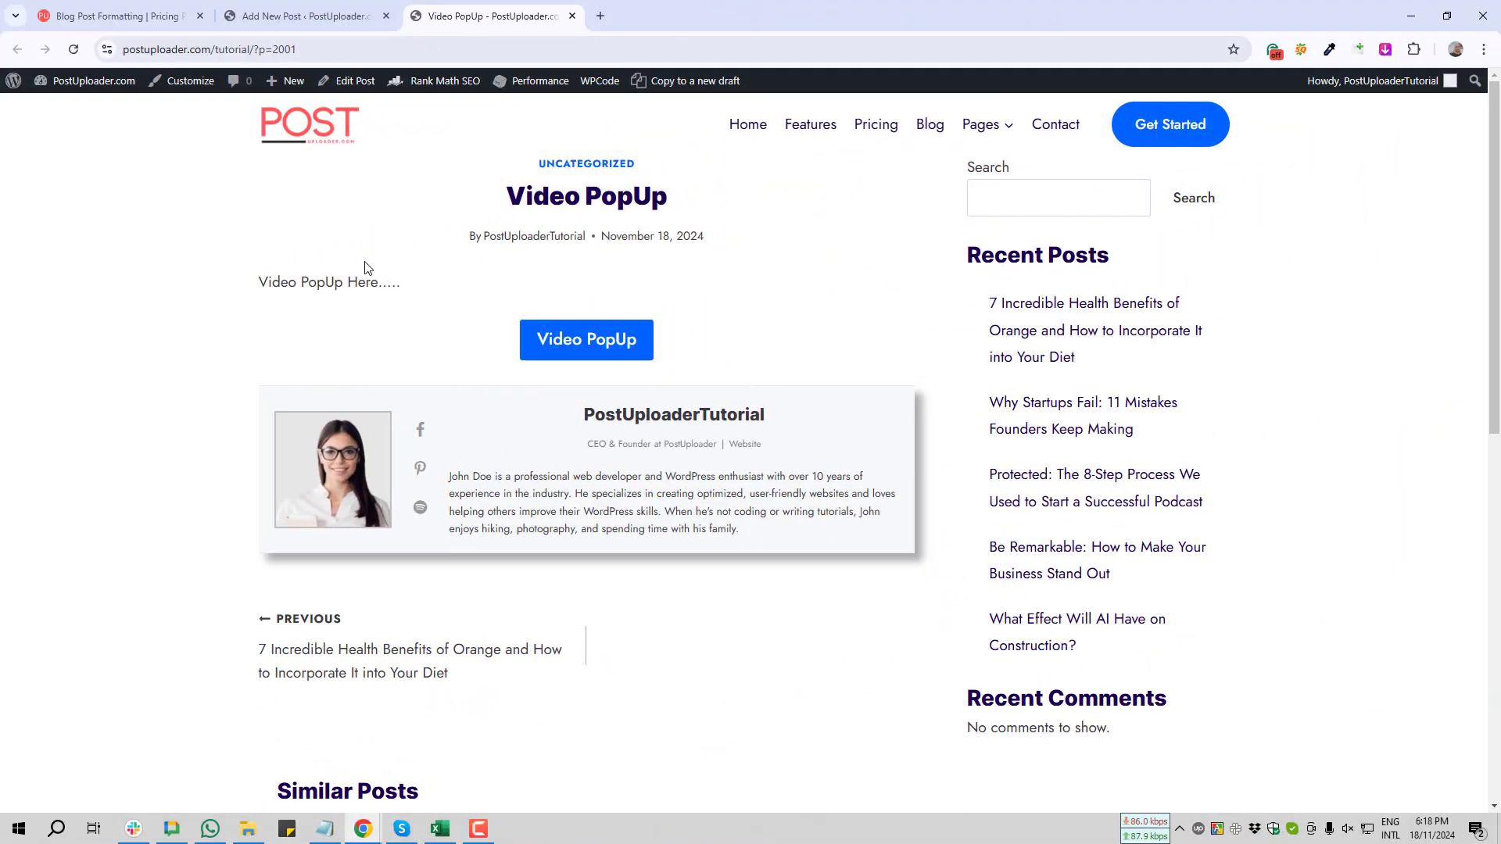
pyautogui.press('Print')
pyautogui.moveTo(239, 236)
pyautogui.mouseDown()
pyautogui.moveTo(924, 409)
pyautogui.moveTo(936, 393)
pyautogui.mouseUp()
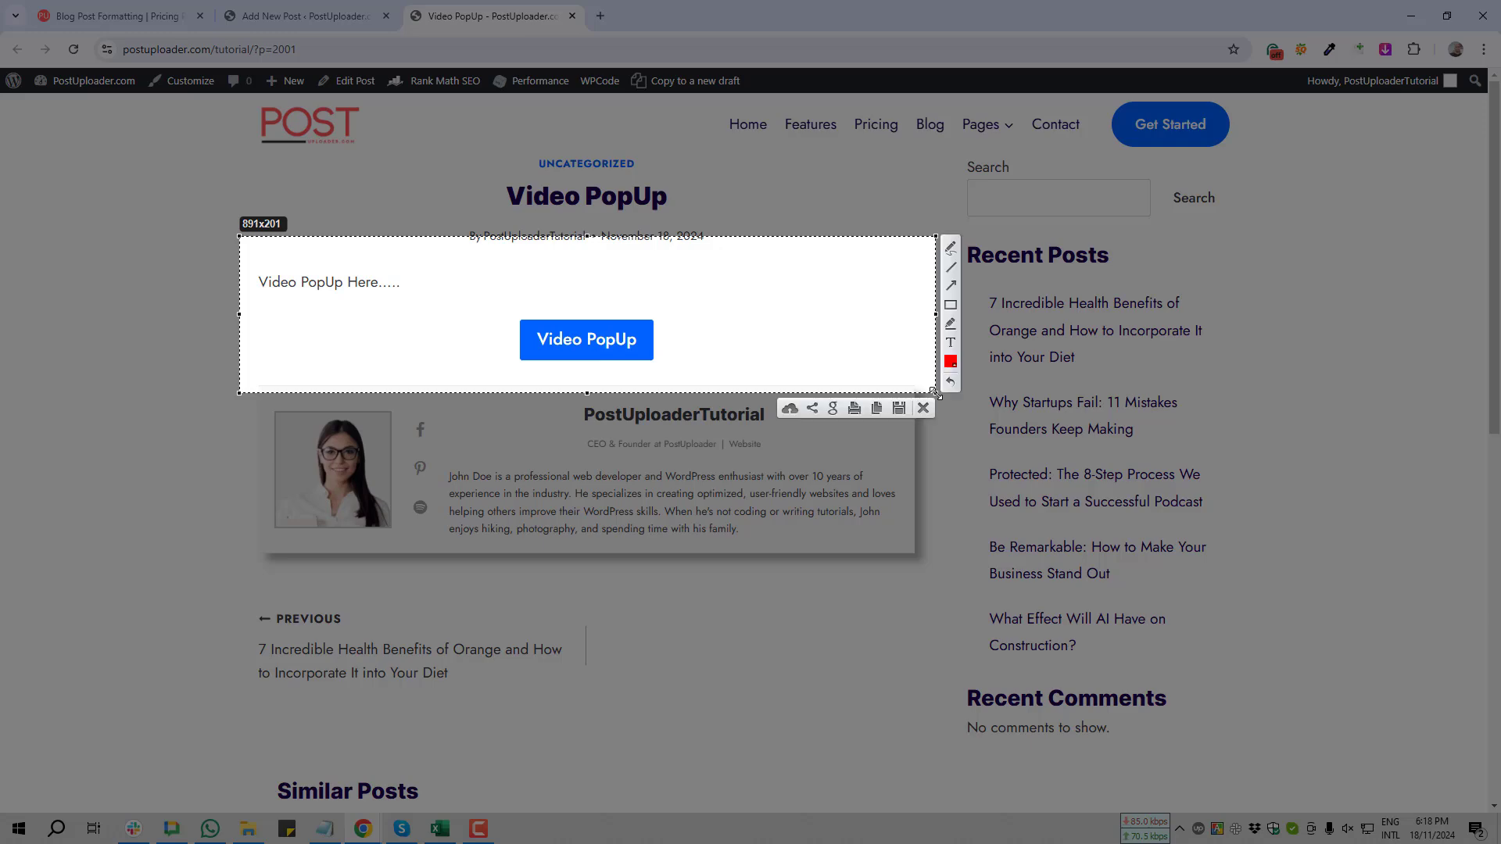
pyautogui.click(923, 407)
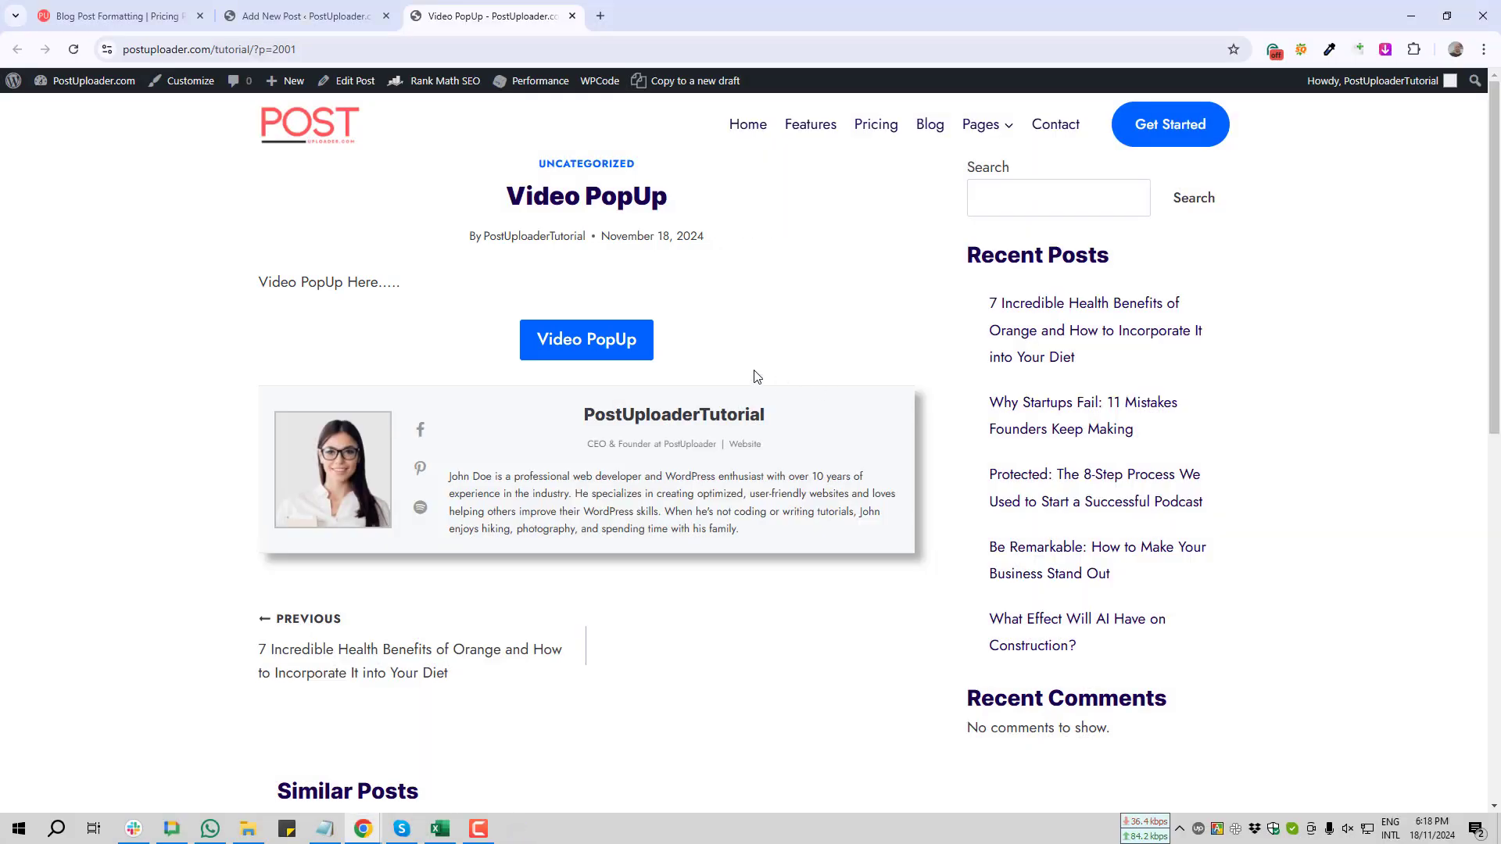
# Step: Preview the video opened by the example post's Video PopUp button, then close the video and the post
pyautogui.click(588, 348)
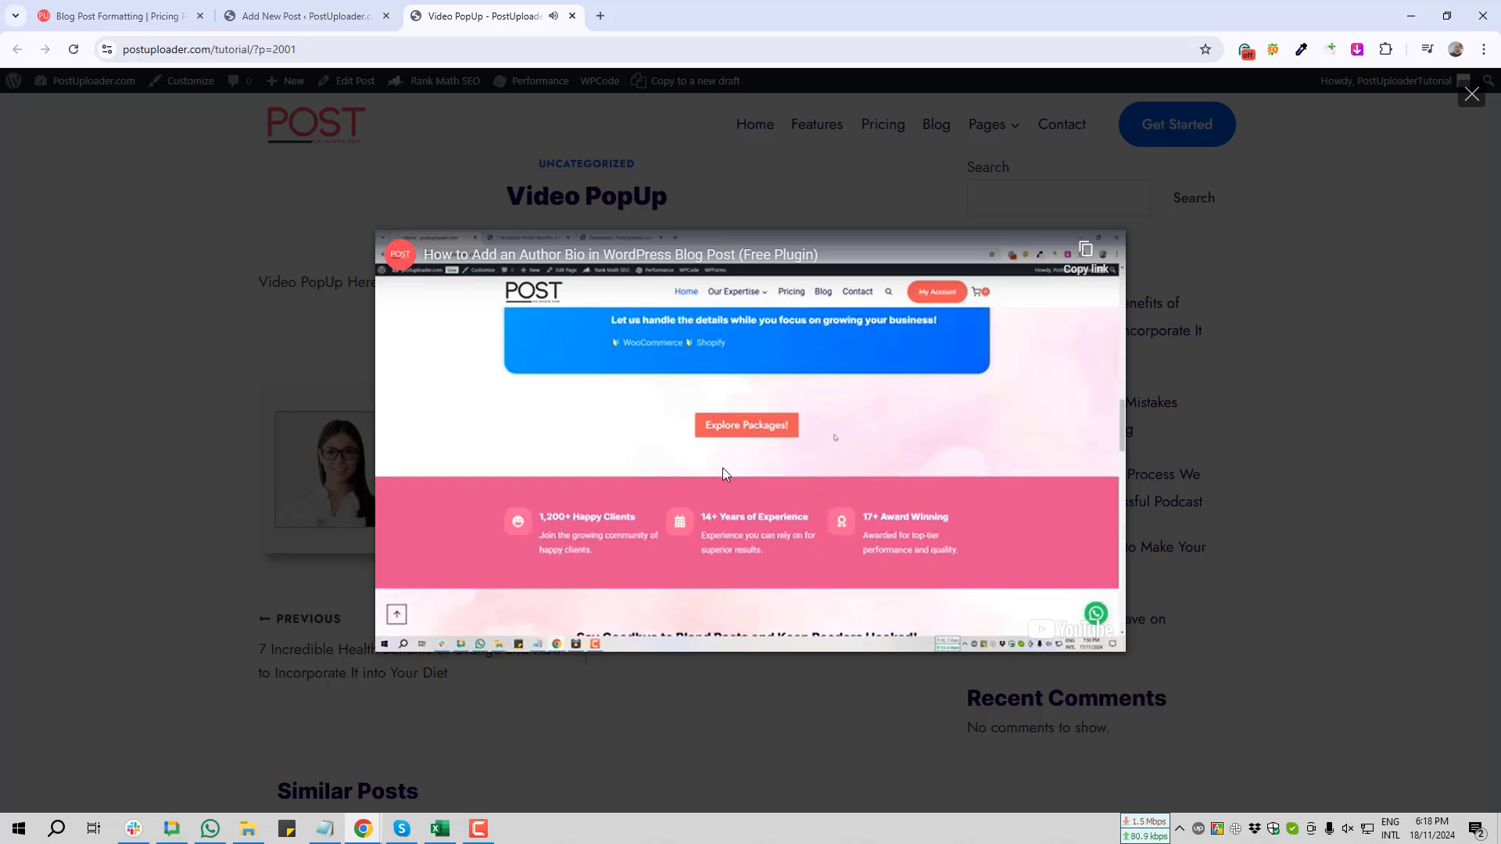
pyautogui.click(241, 411)
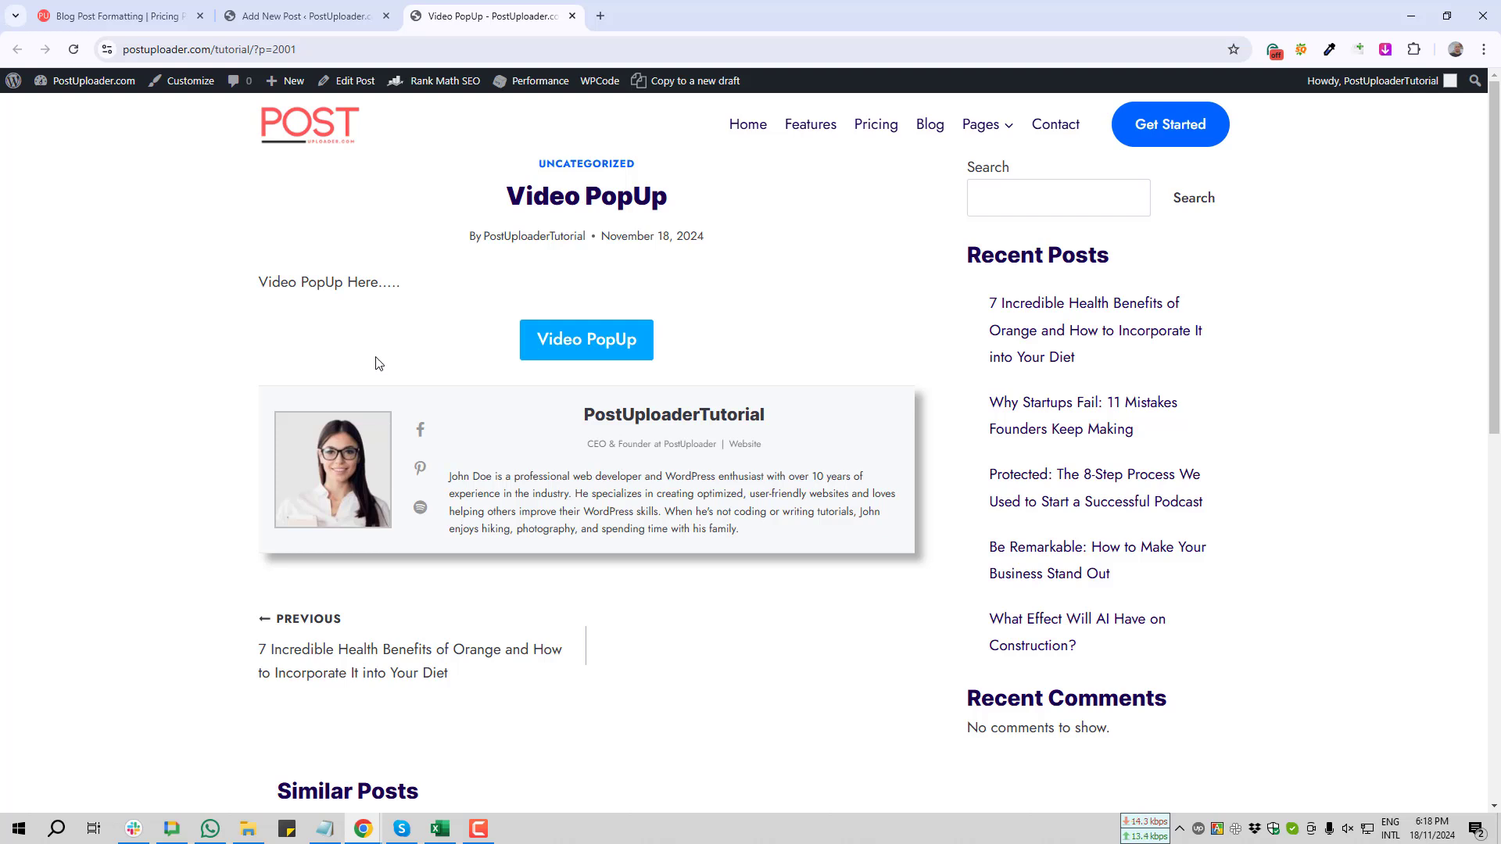
pyautogui.hotkey('ctrl', 'w')
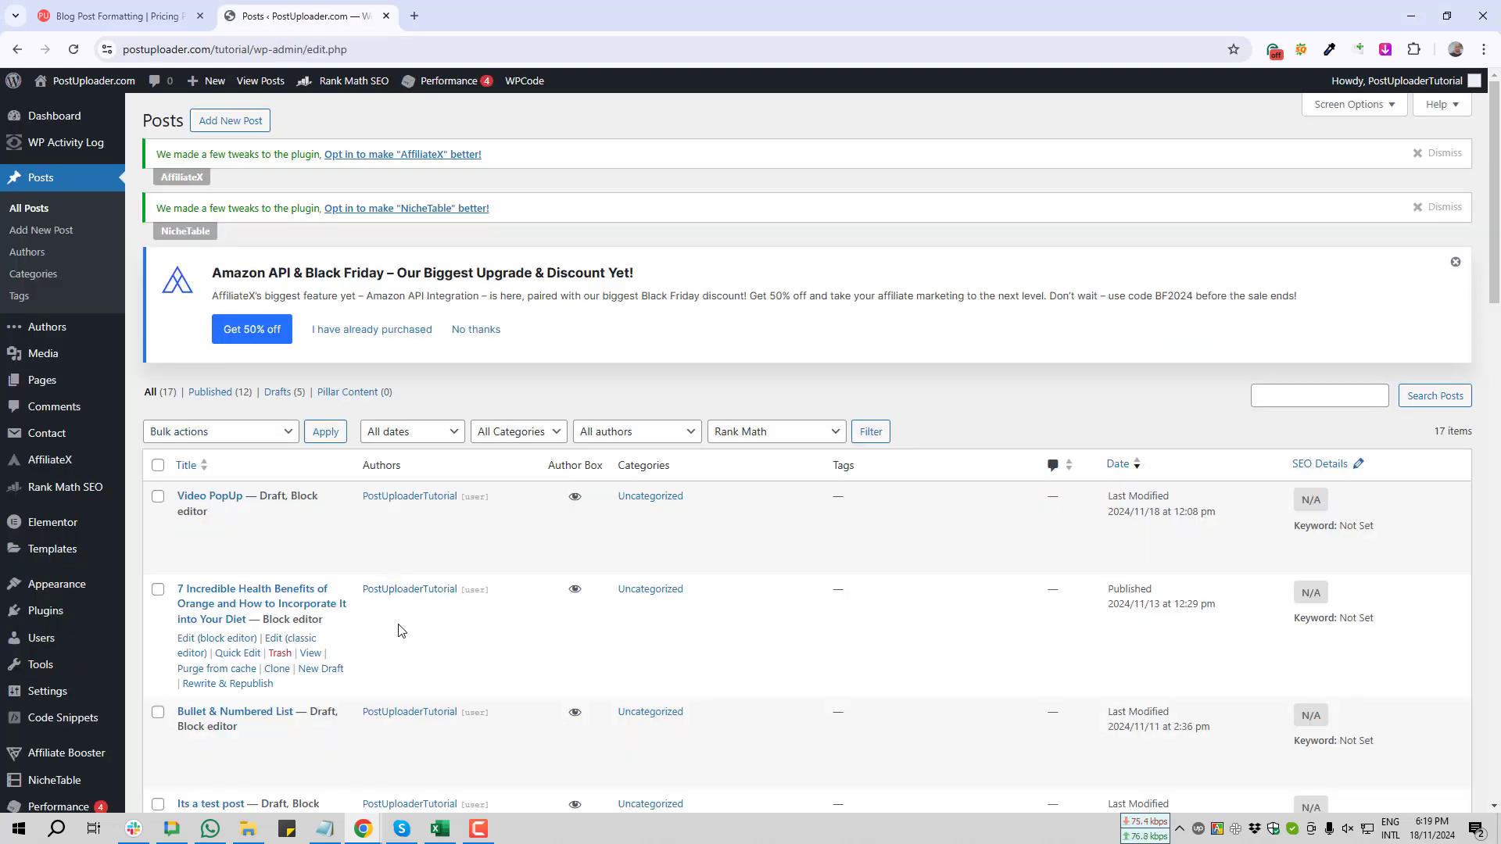
# Step: Search the installable WordPress plugins for "Kadence Block"
pyautogui.click(42, 618)
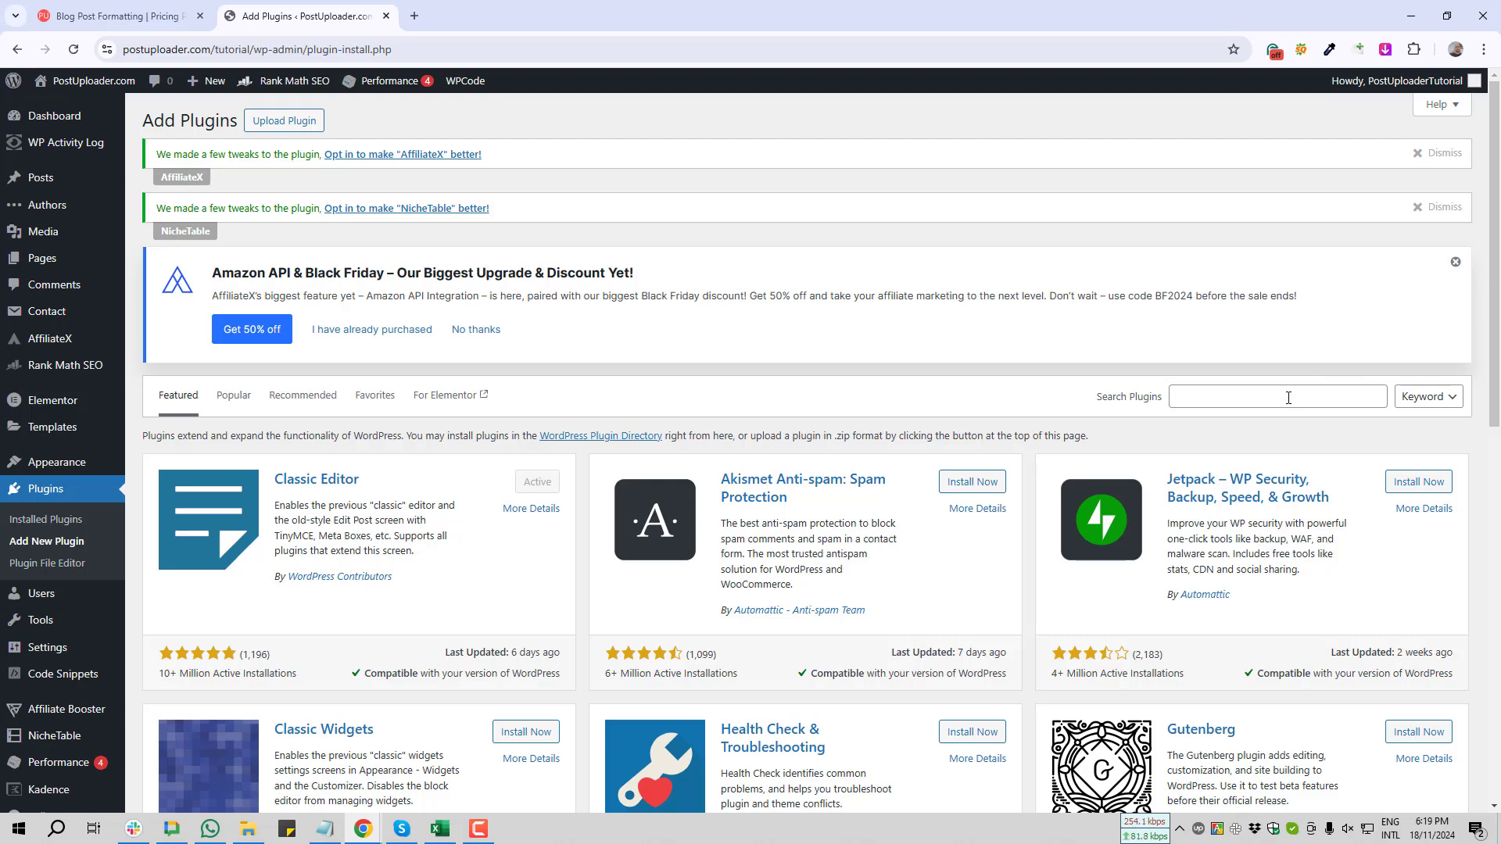
pyautogui.click(1288, 397)
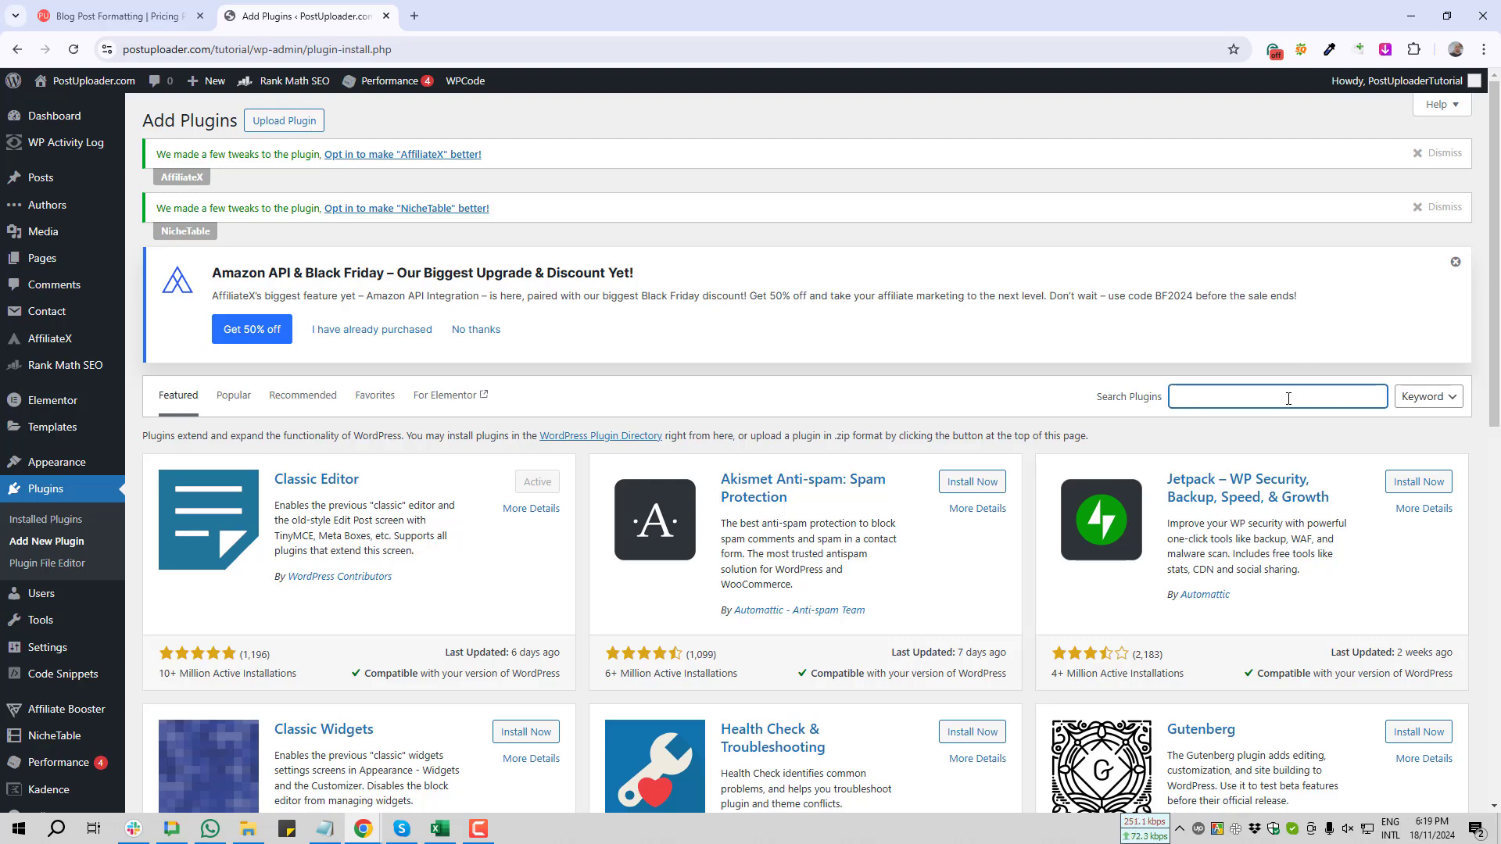
pyautogui.write('Kadence')
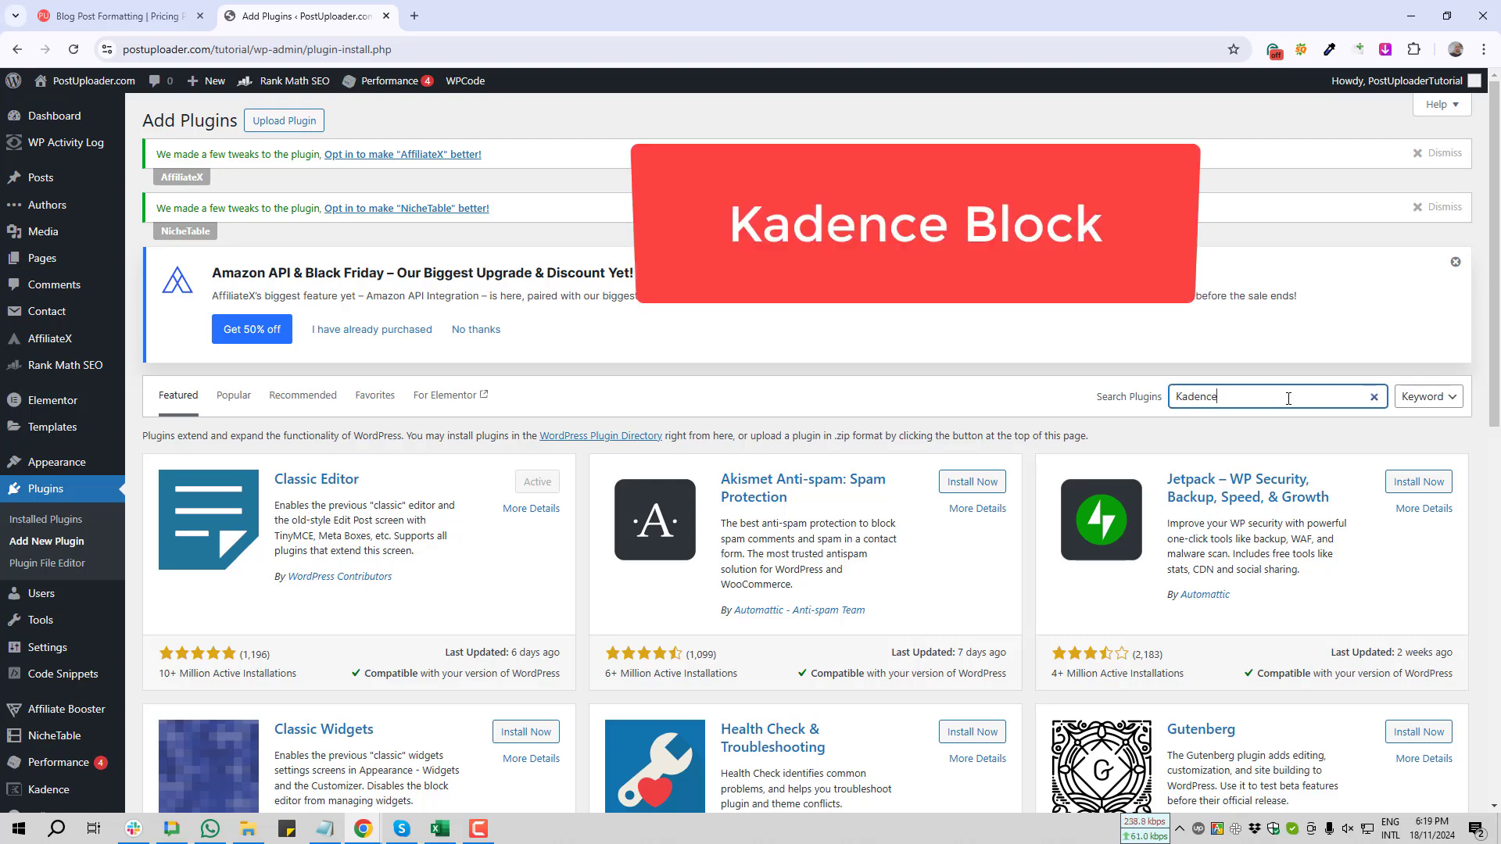
pyautogui.write(' Block')
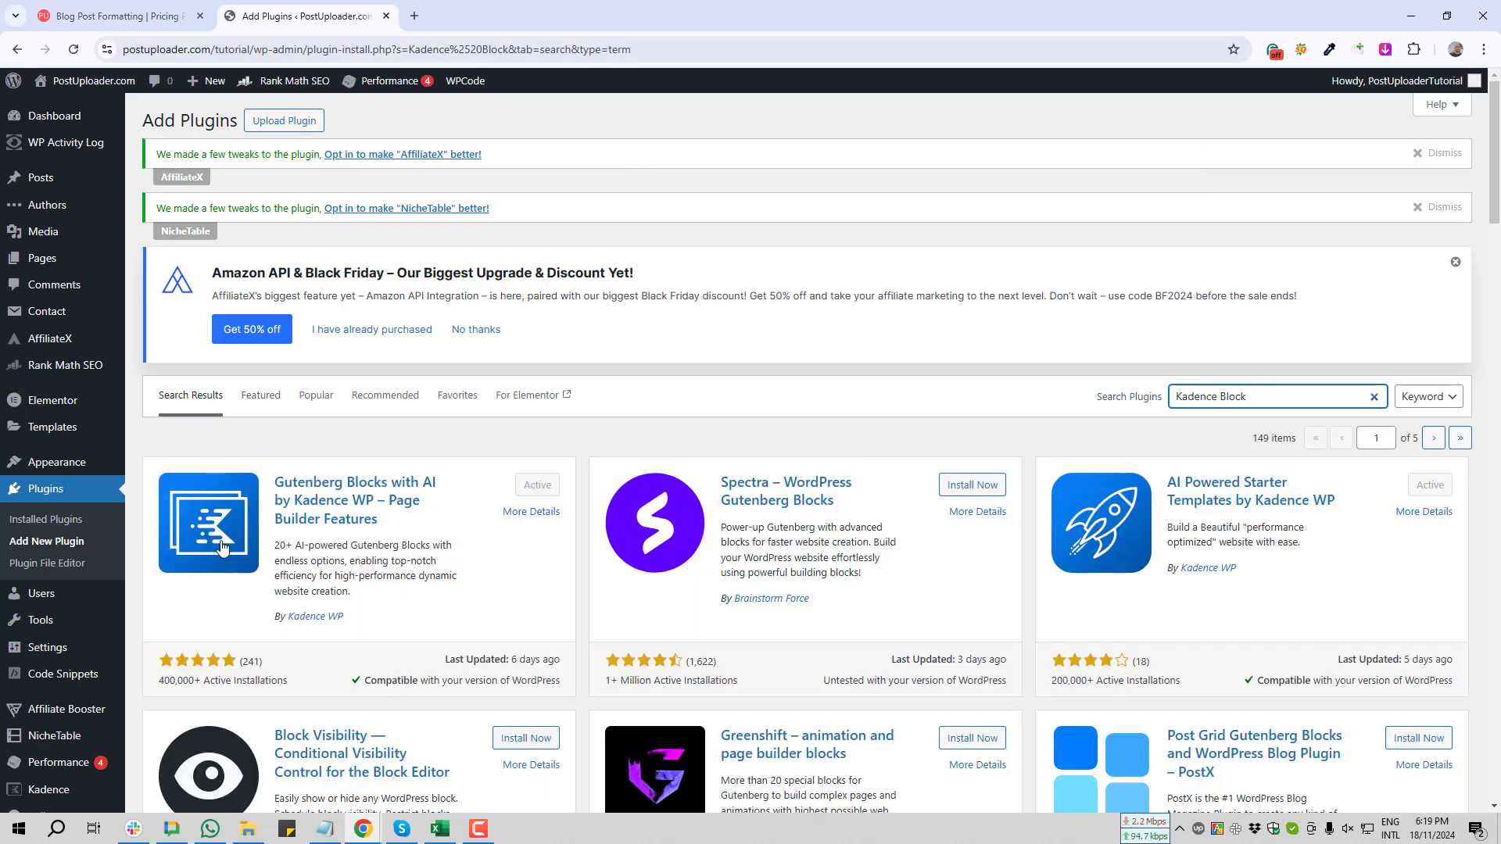
pyautogui.press('Print')
pyautogui.moveTo(132, 434)
pyautogui.mouseDown()
pyautogui.moveTo(235, 582)
pyautogui.moveTo(604, 727)
pyautogui.moveTo(599, 710)
pyautogui.mouseUp()
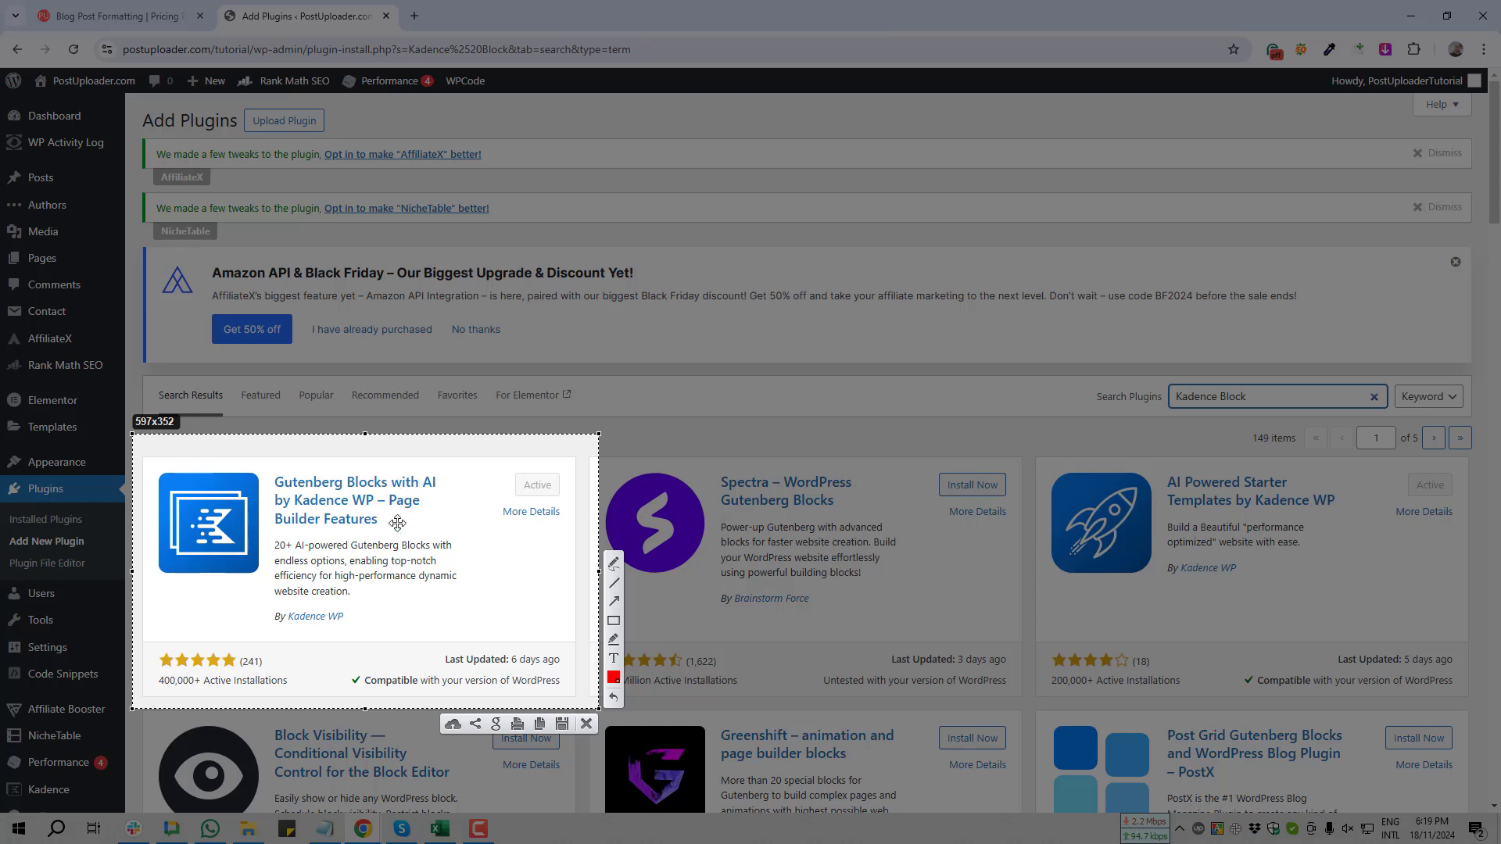
pyautogui.click(587, 725)
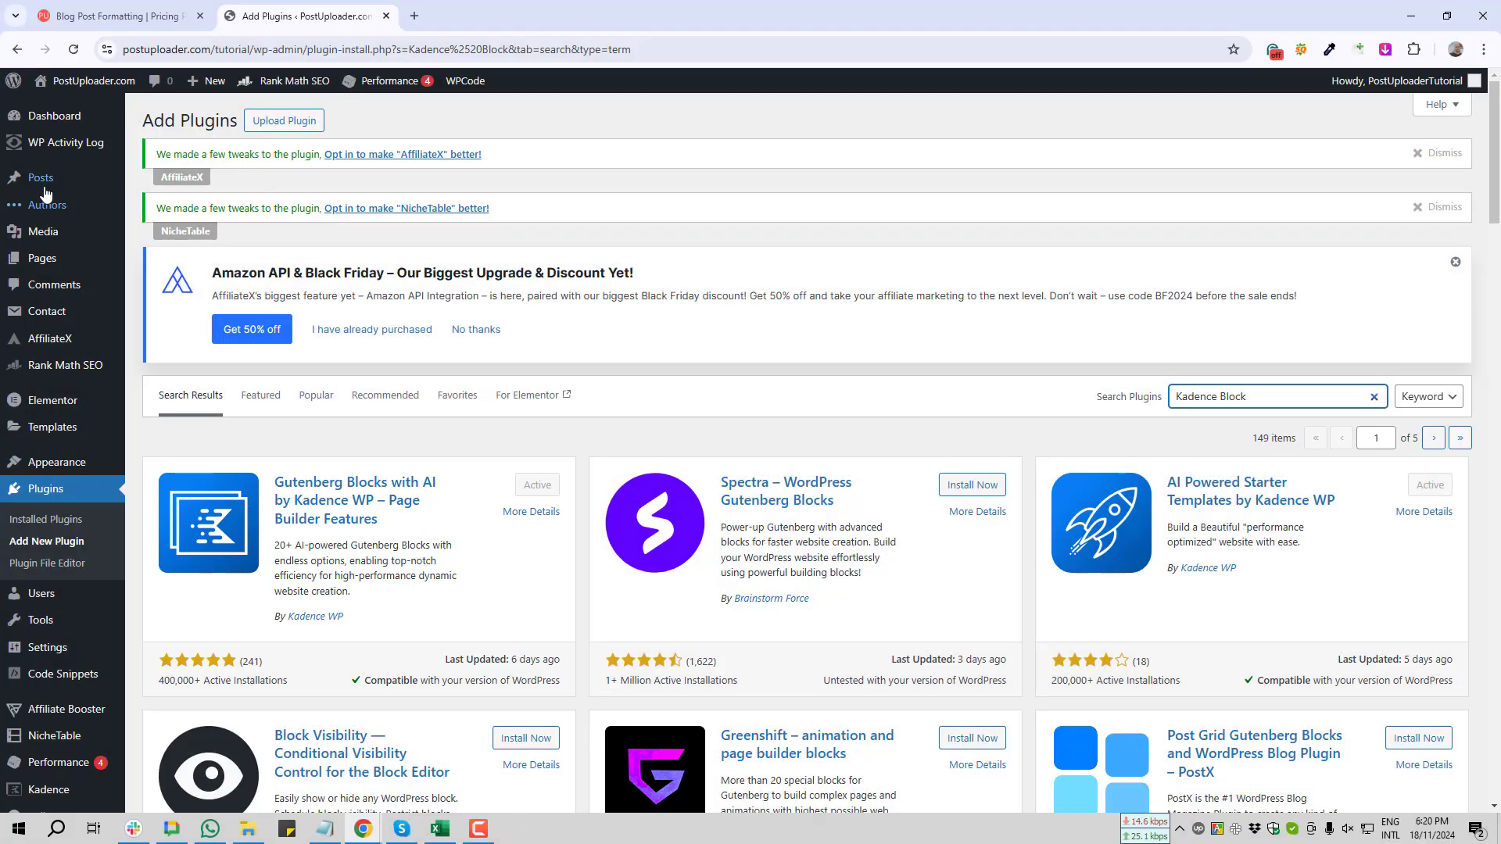
# Step: Open the post "7 Incredible Health Benefits of Orange and How to Incorporate It into Your Diet" in the block editor
pyautogui.click(42, 182)
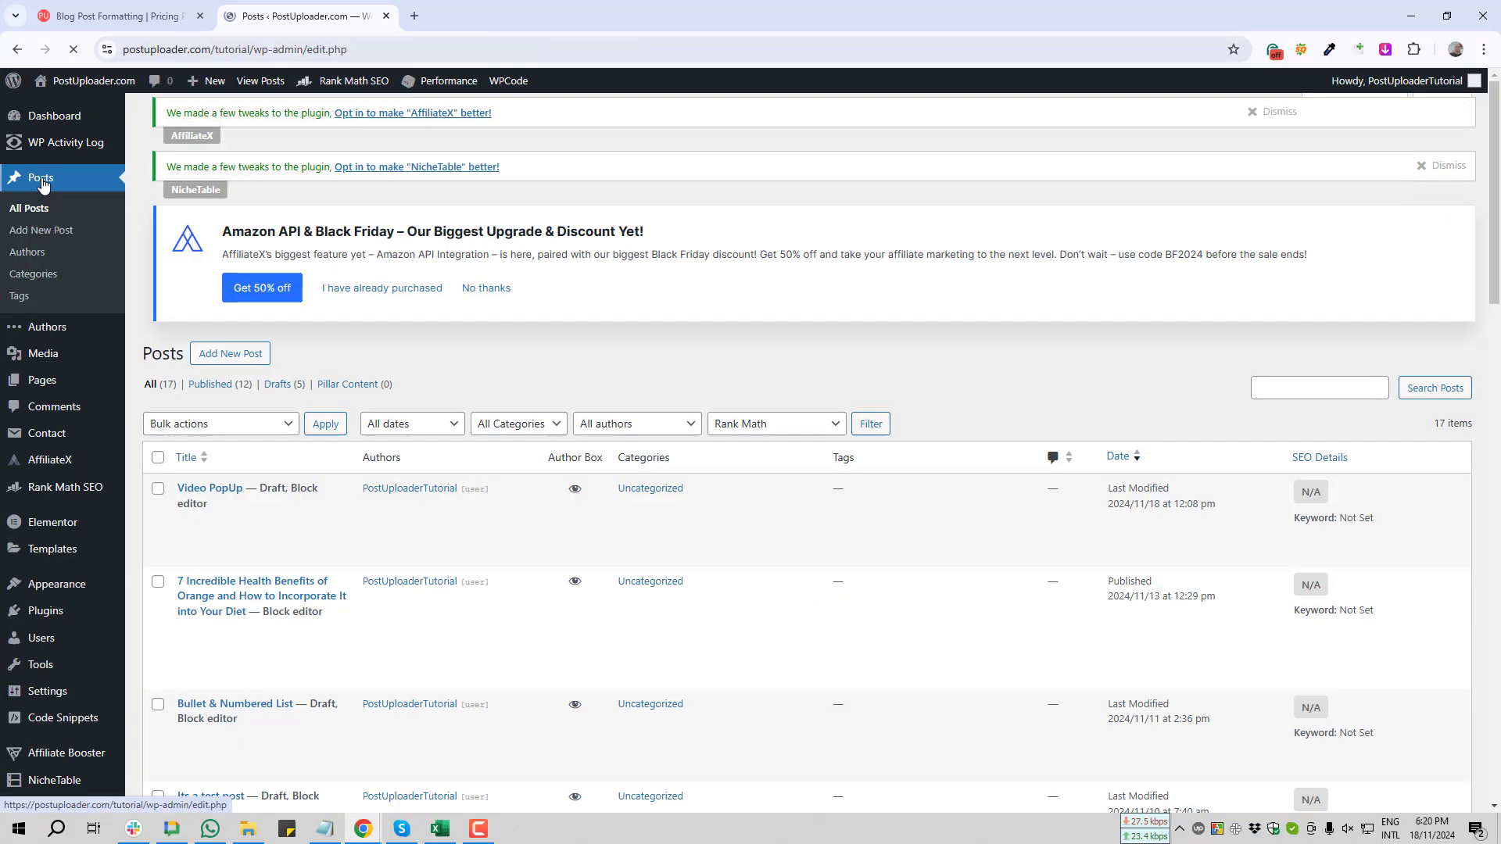
pyautogui.moveTo(243, 662)
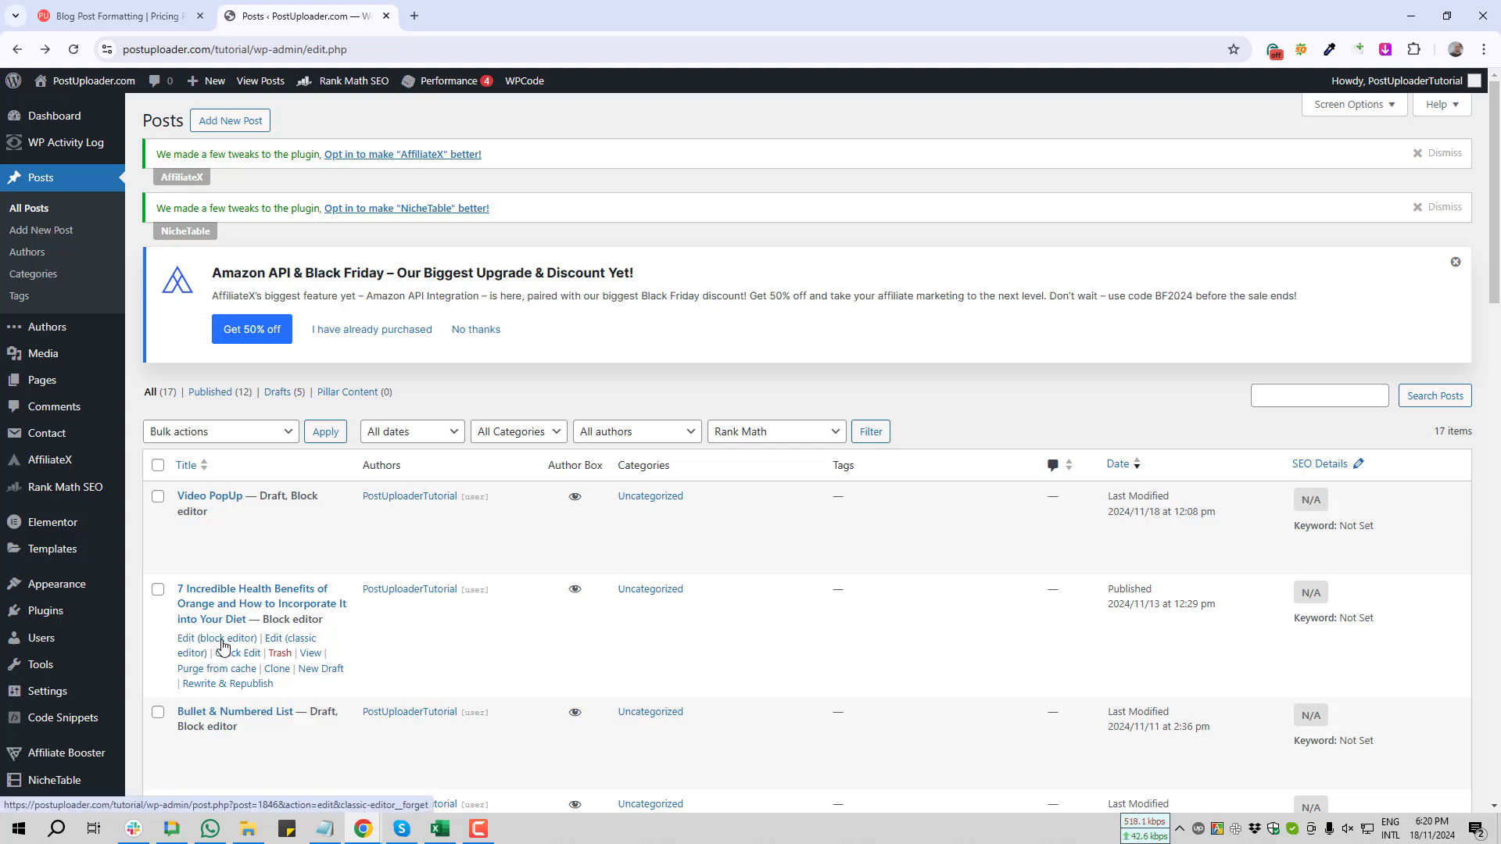
pyautogui.click(222, 643)
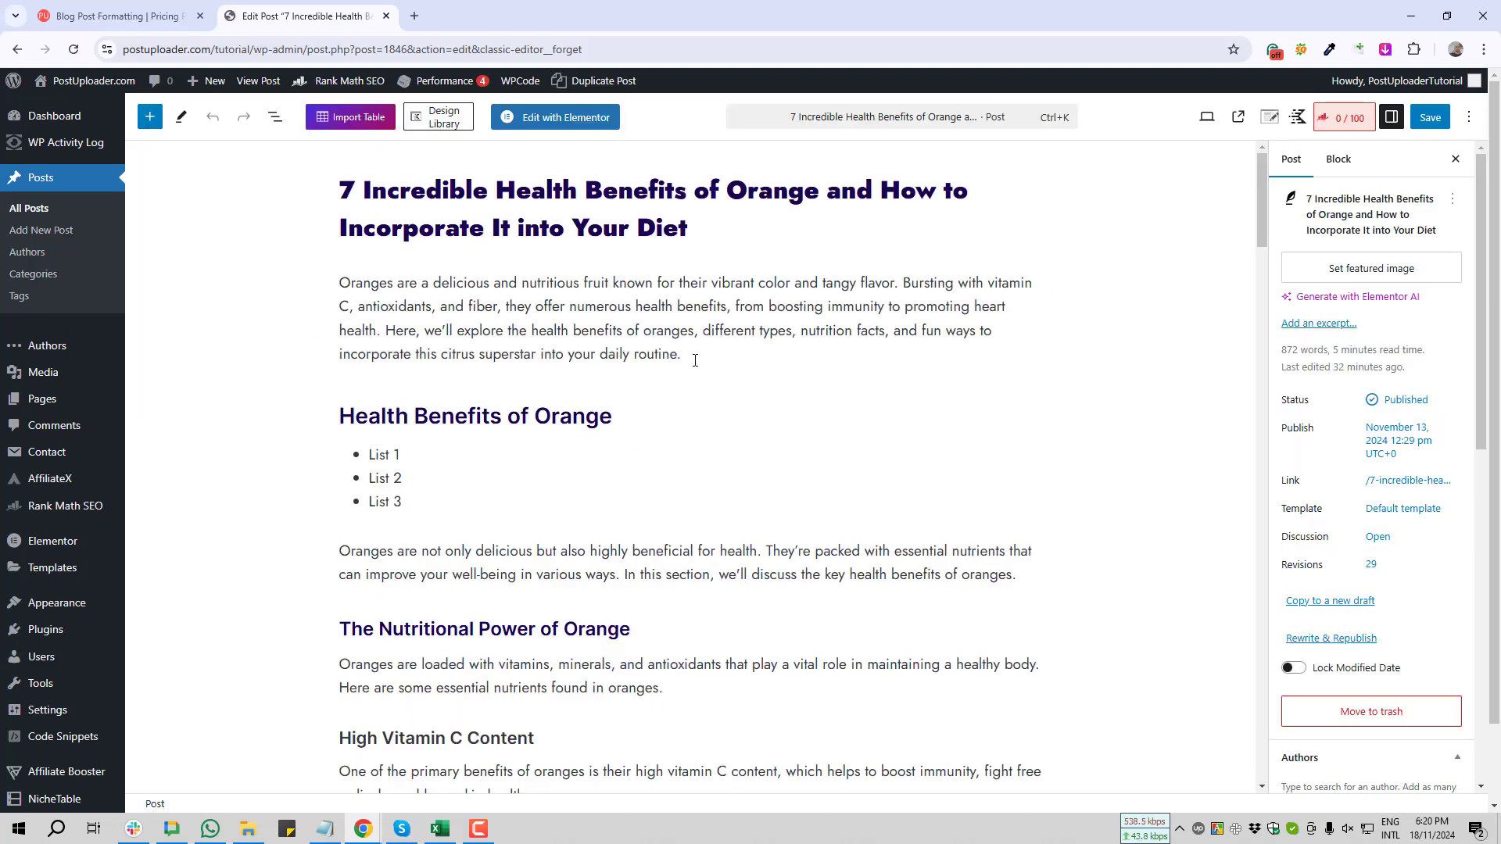
# Step: Add an empty block after the introduction paragraph and search the available blocks for "Button"
pyautogui.click(703, 357)
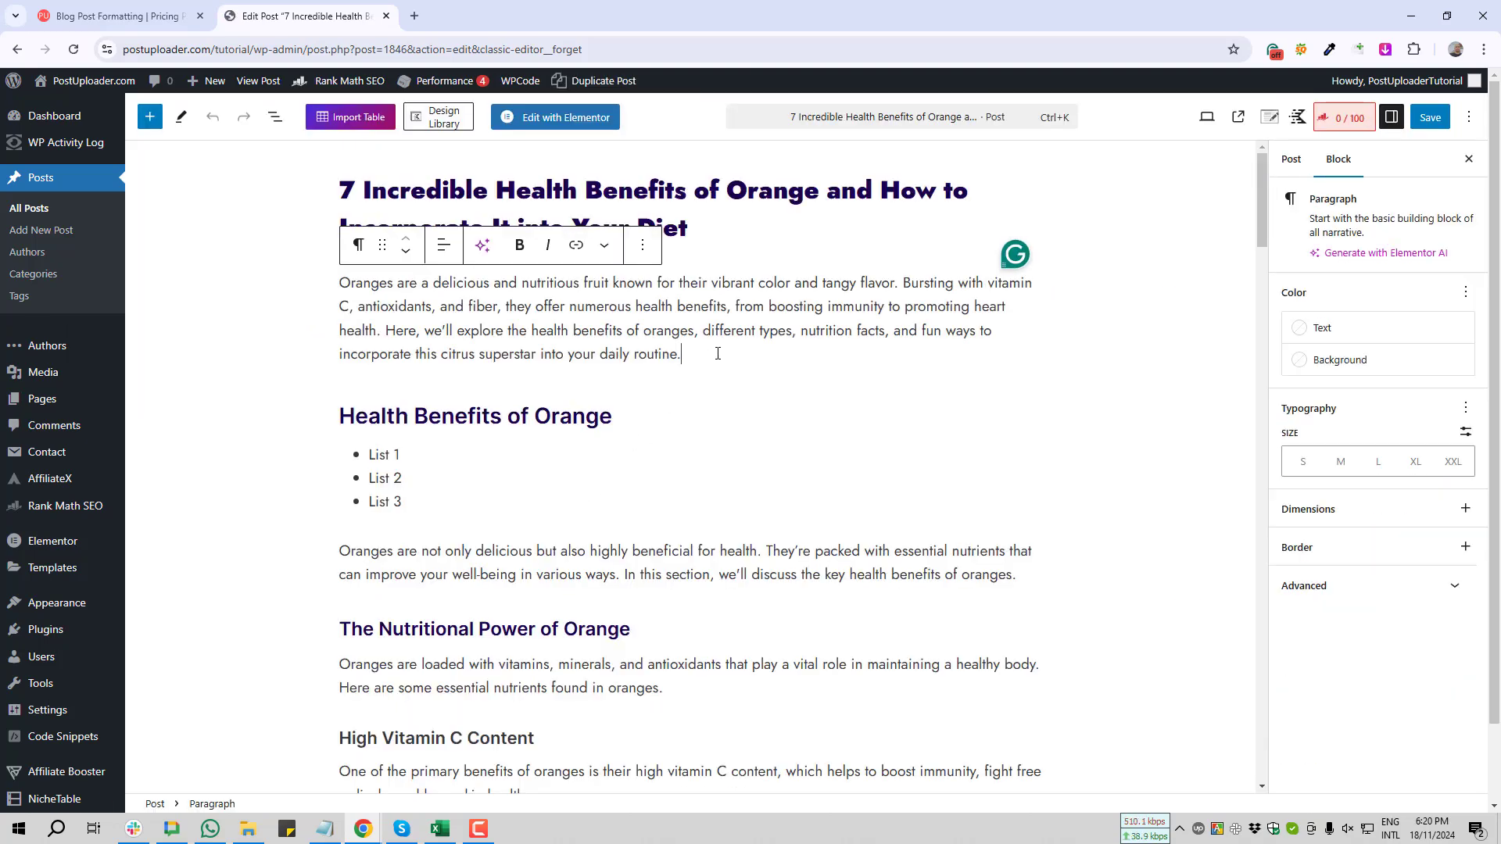
pyautogui.press('Return')
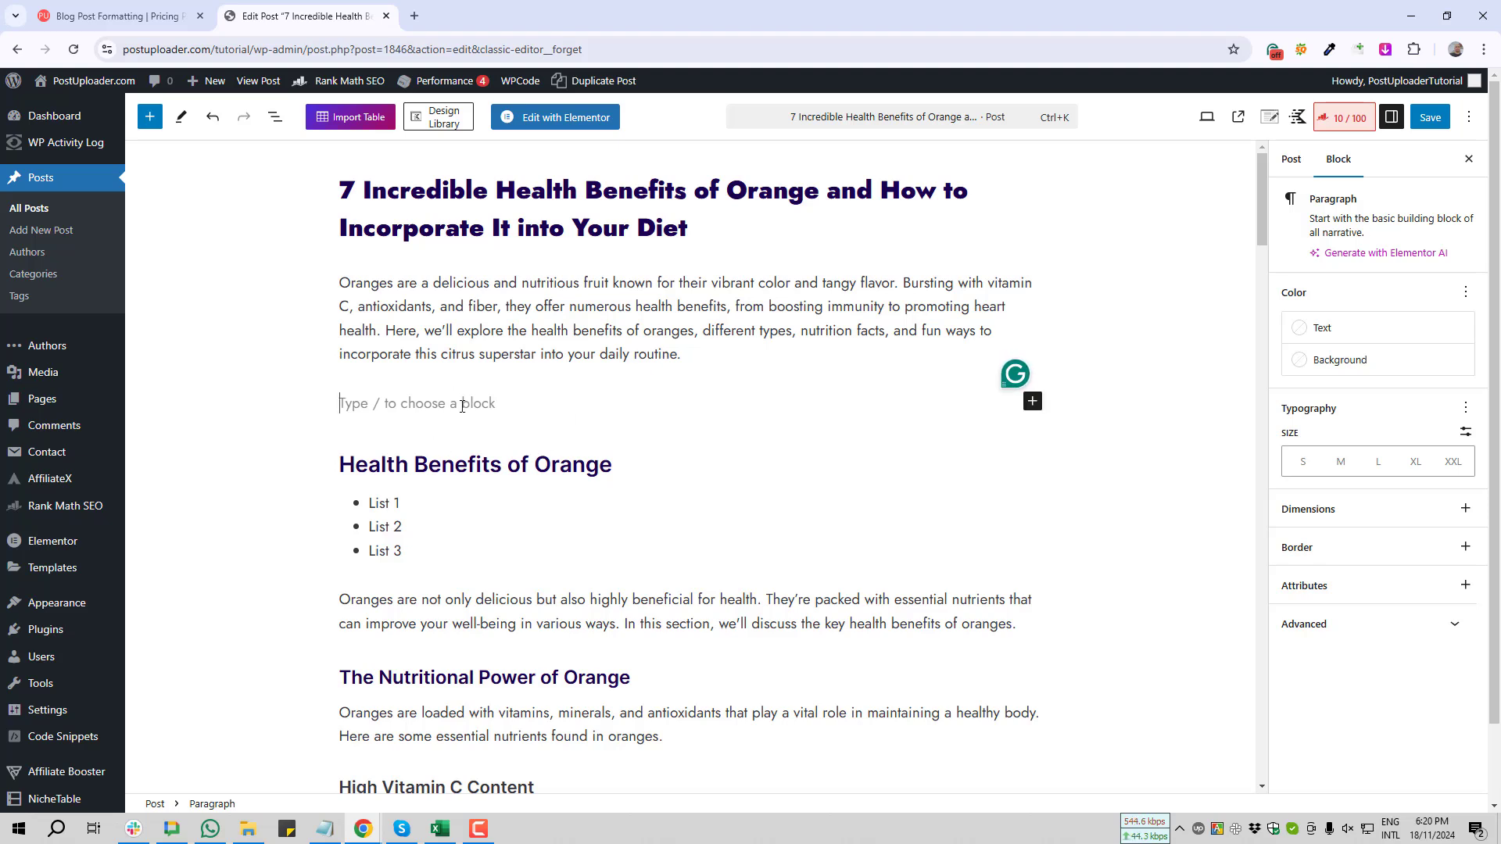
pyautogui.click(1032, 403)
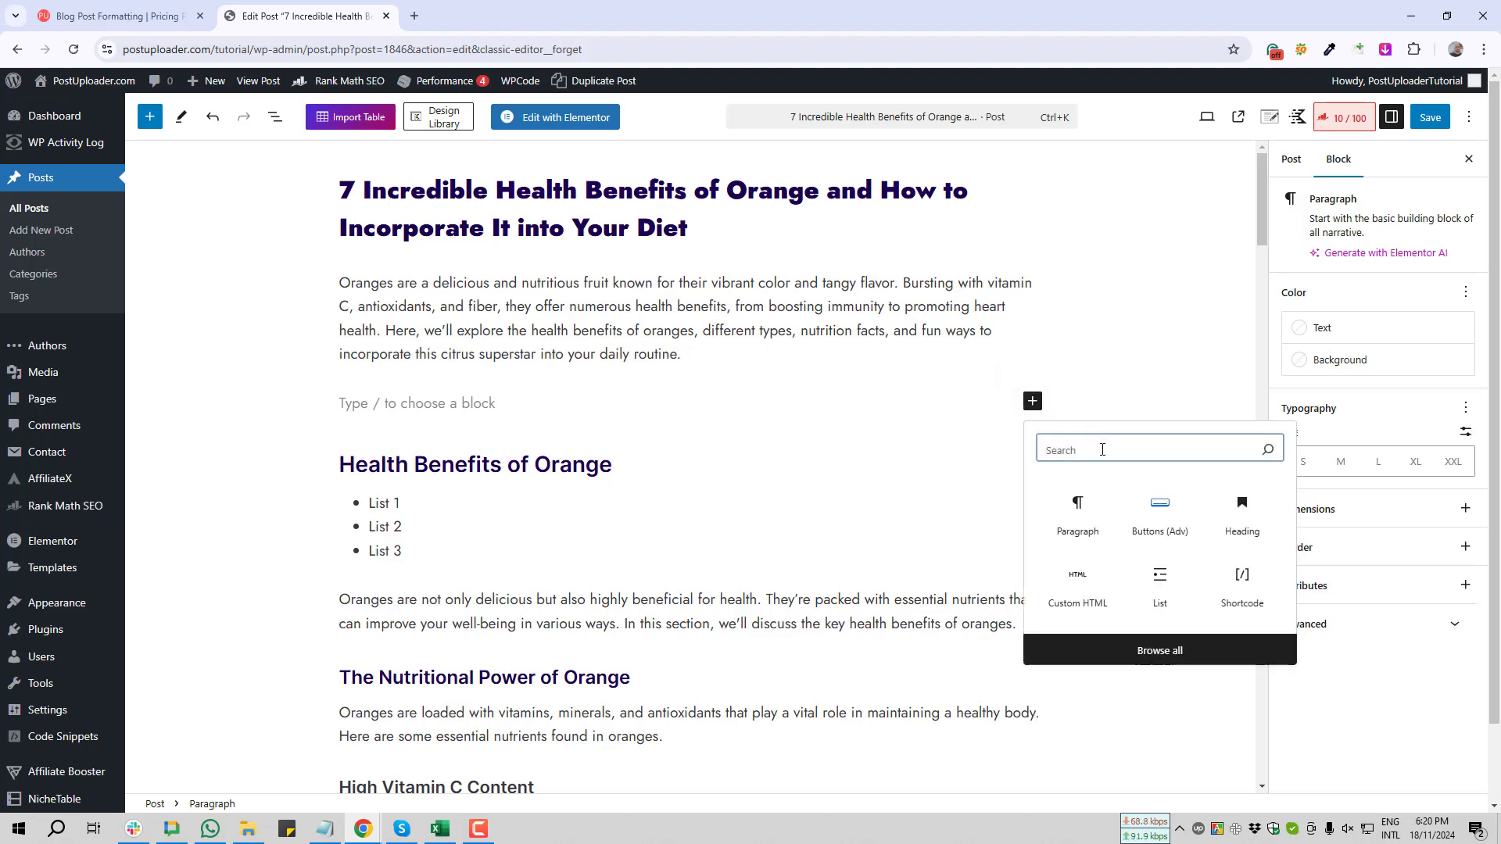
pyautogui.write('Button')
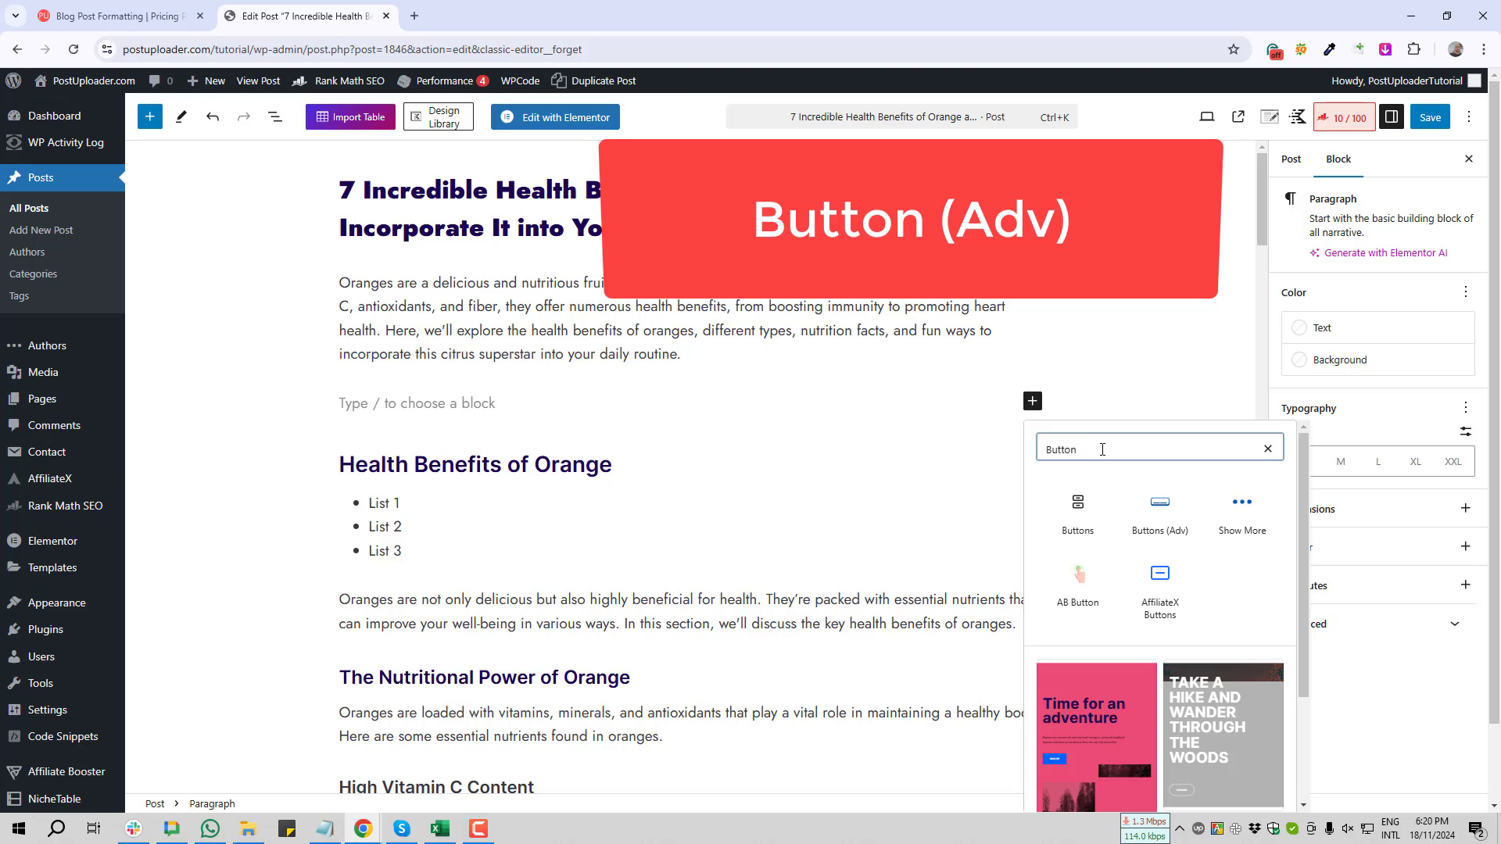
pyautogui.press('Print')
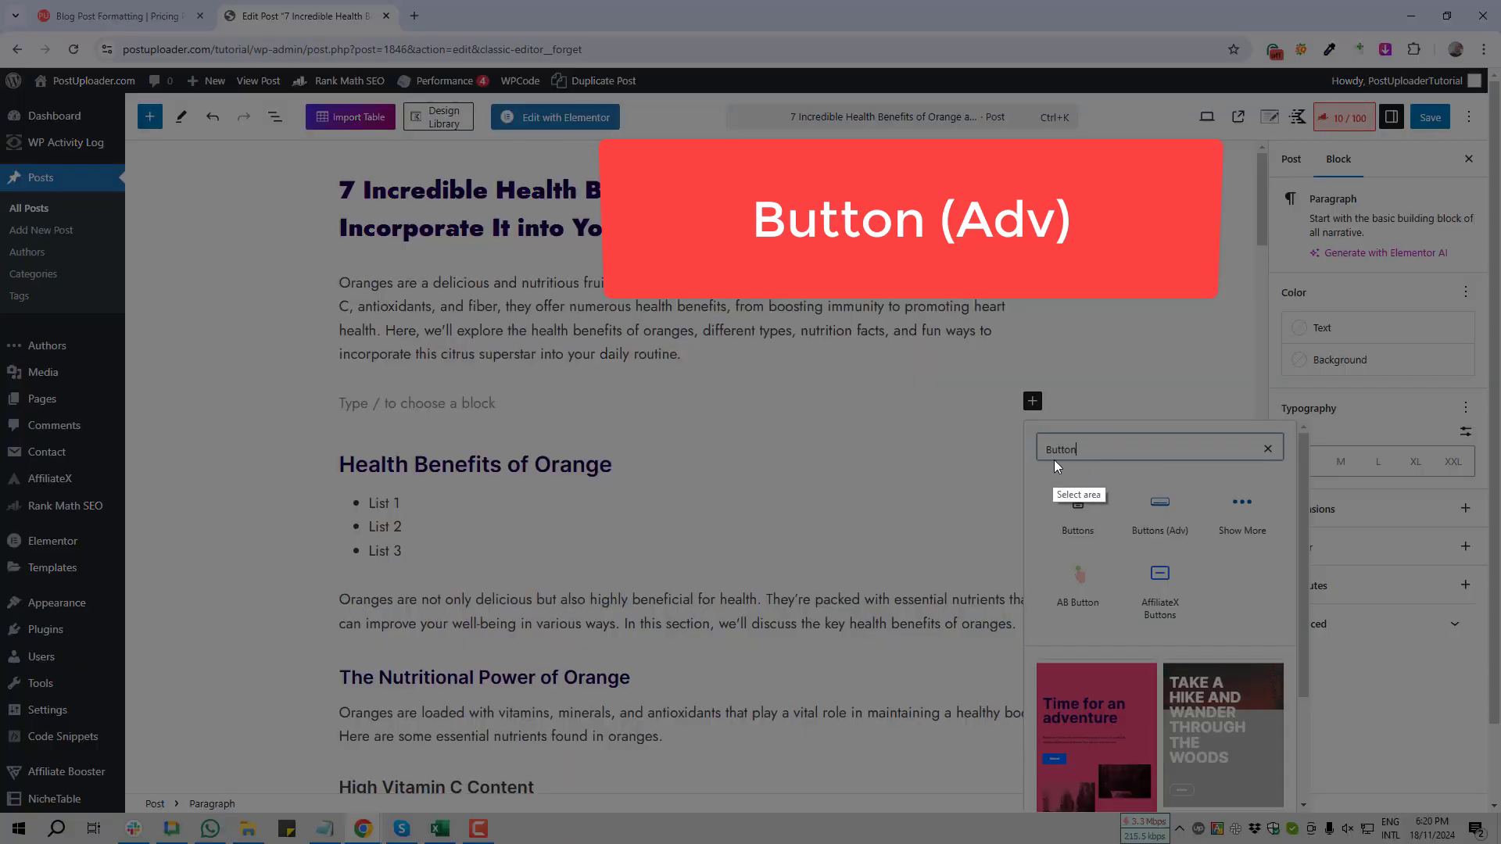
pyautogui.moveTo(1052, 461)
pyautogui.mouseDown()
pyautogui.moveTo(1262, 584)
pyautogui.moveTo(1256, 637)
pyautogui.moveTo(1251, 559)
pyautogui.mouseUp()
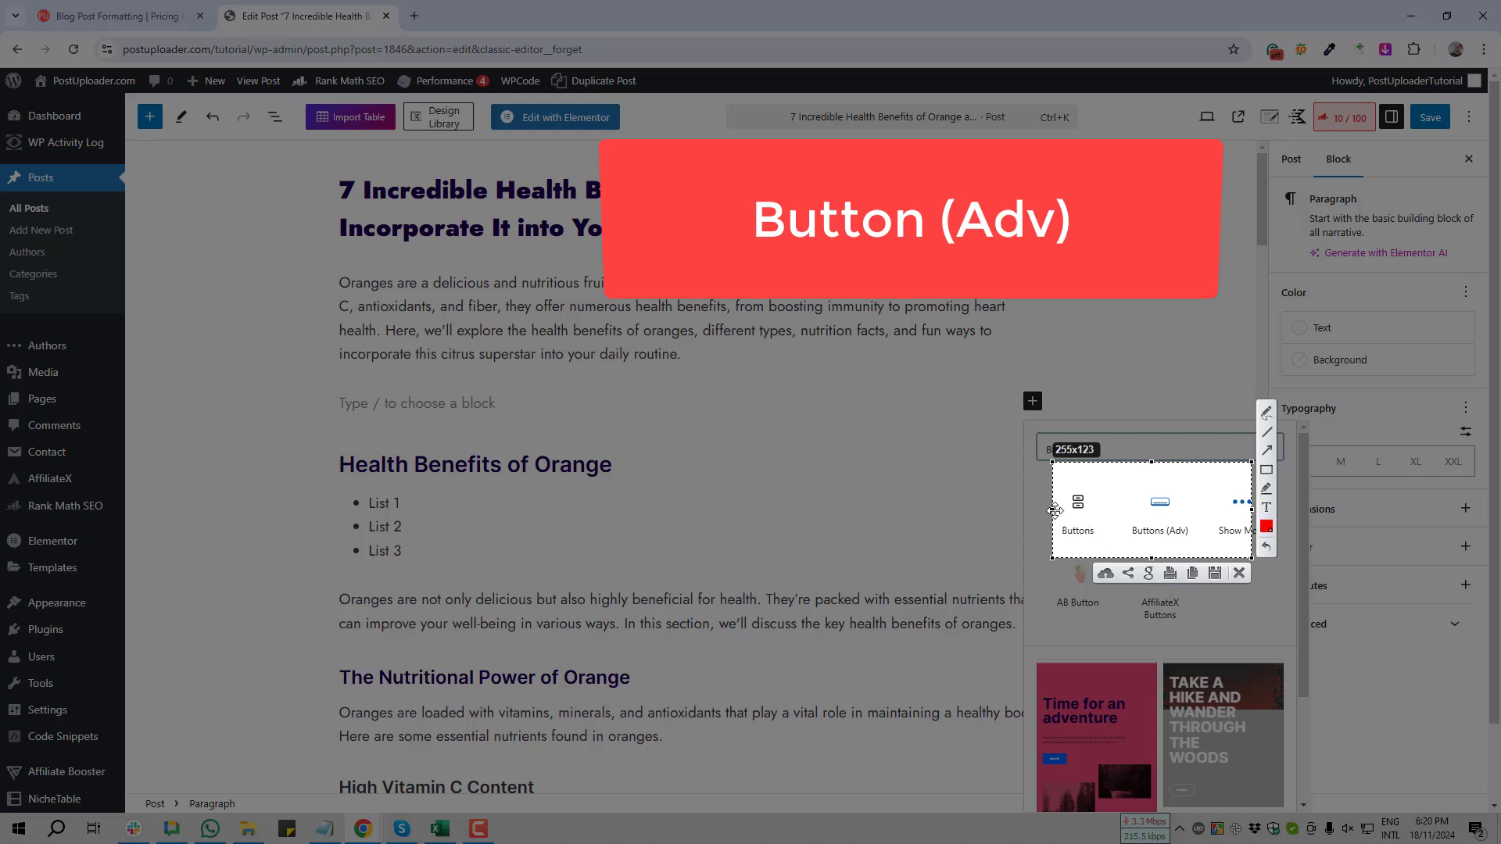
pyautogui.moveTo(1052, 509); pyautogui.dragTo(1113, 510)
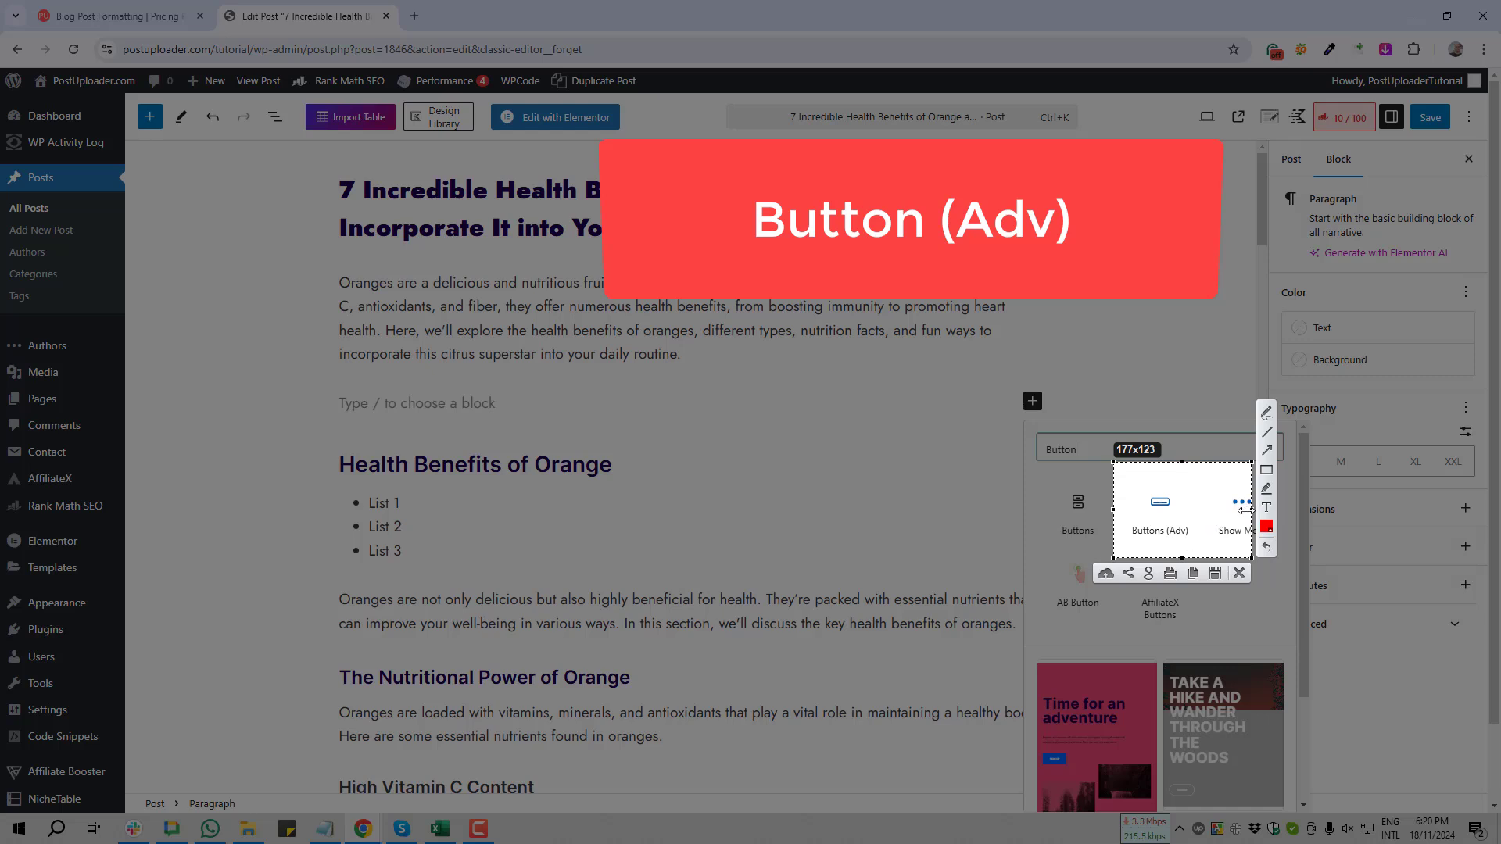
pyautogui.moveTo(1246, 510); pyautogui.dragTo(1207, 511)
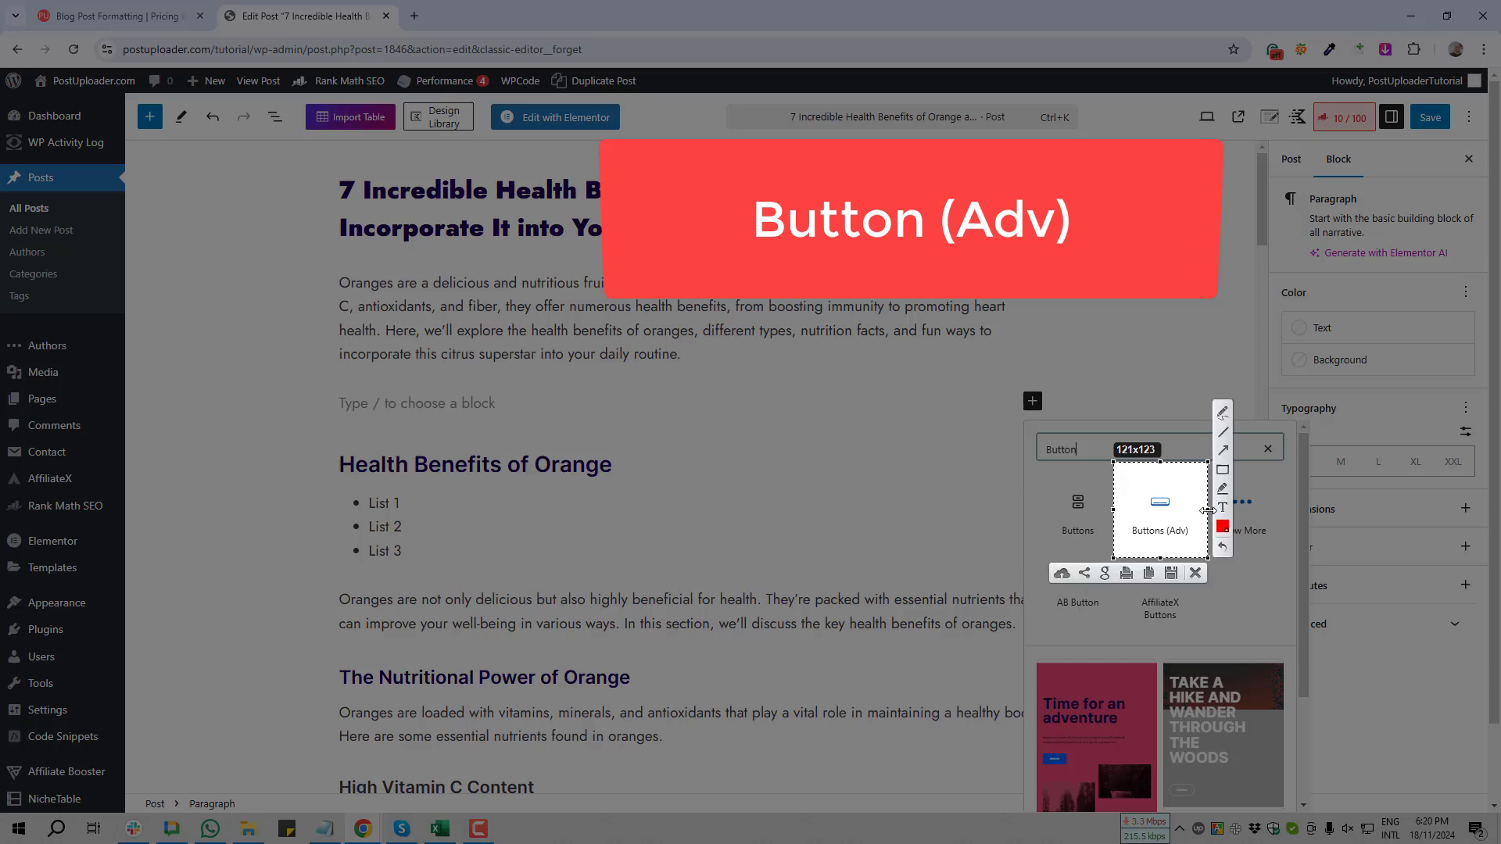
pyautogui.click(1195, 574)
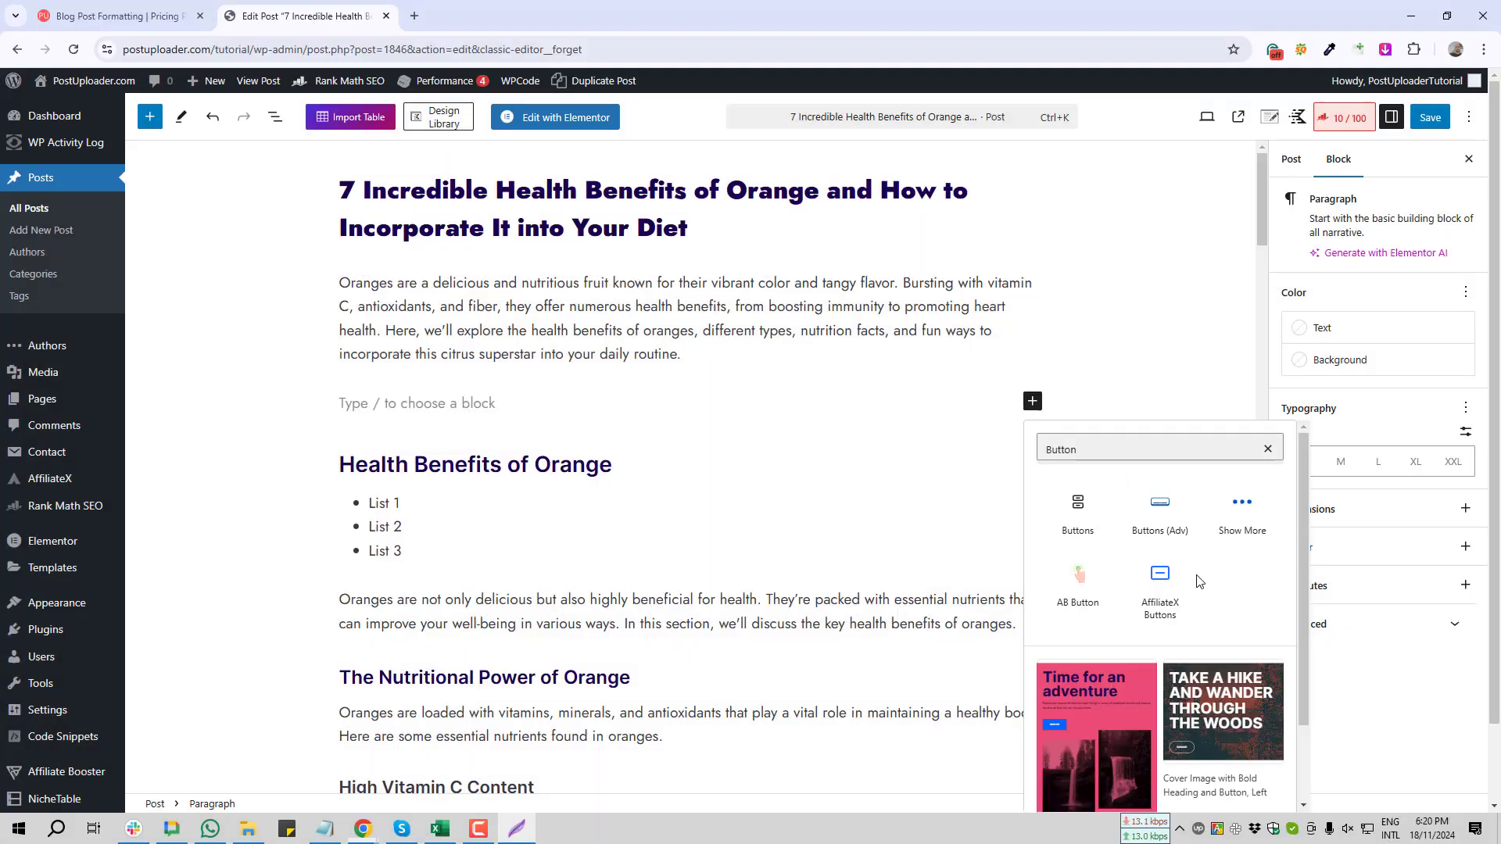
# Step: Insert the Buttons (Adv) block below the introduction paragraph
pyautogui.click(1157, 519)
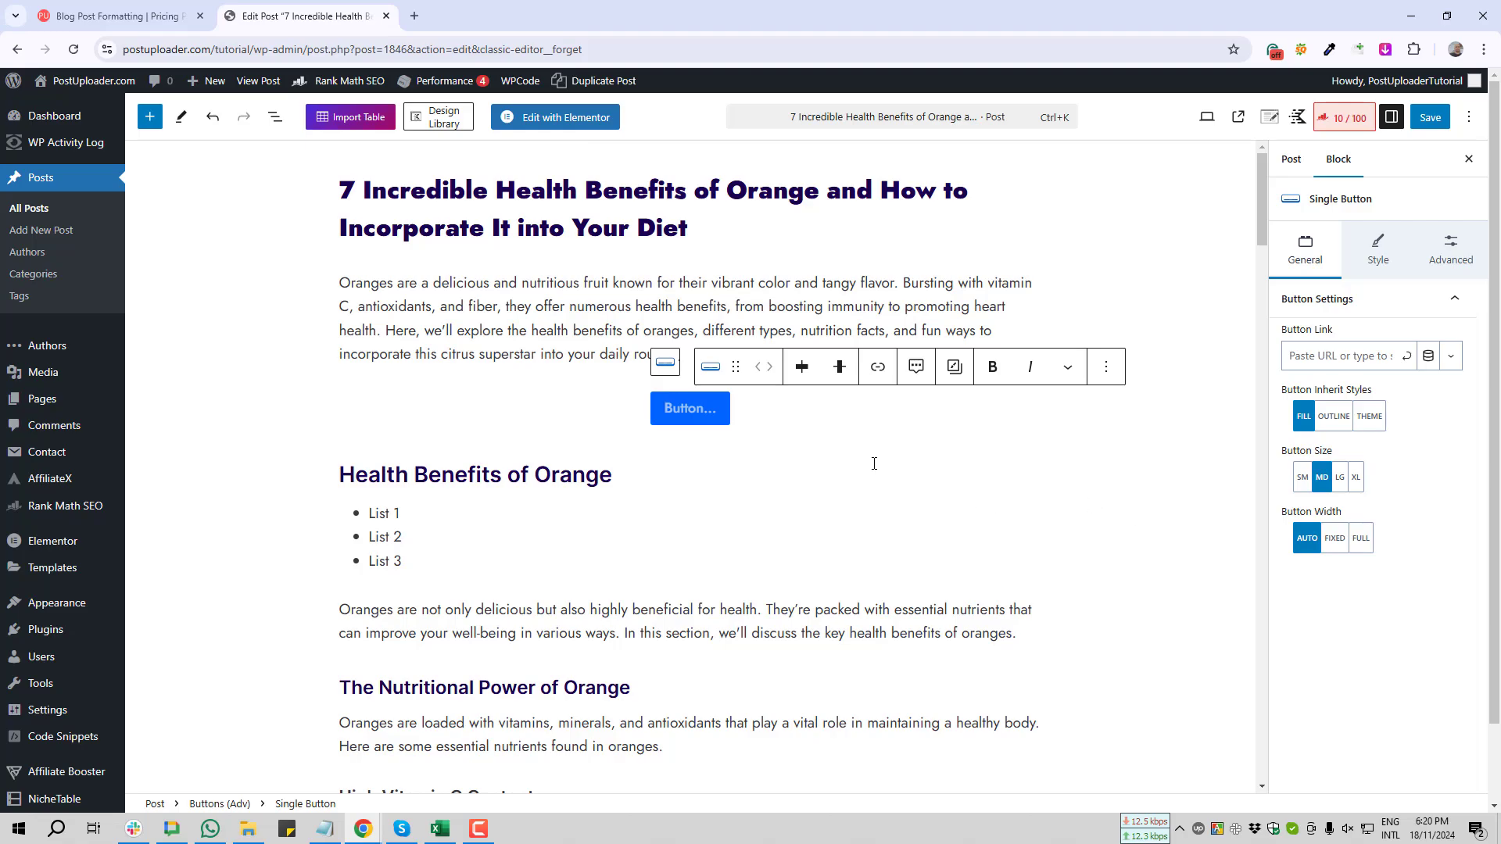
pyautogui.press('Print')
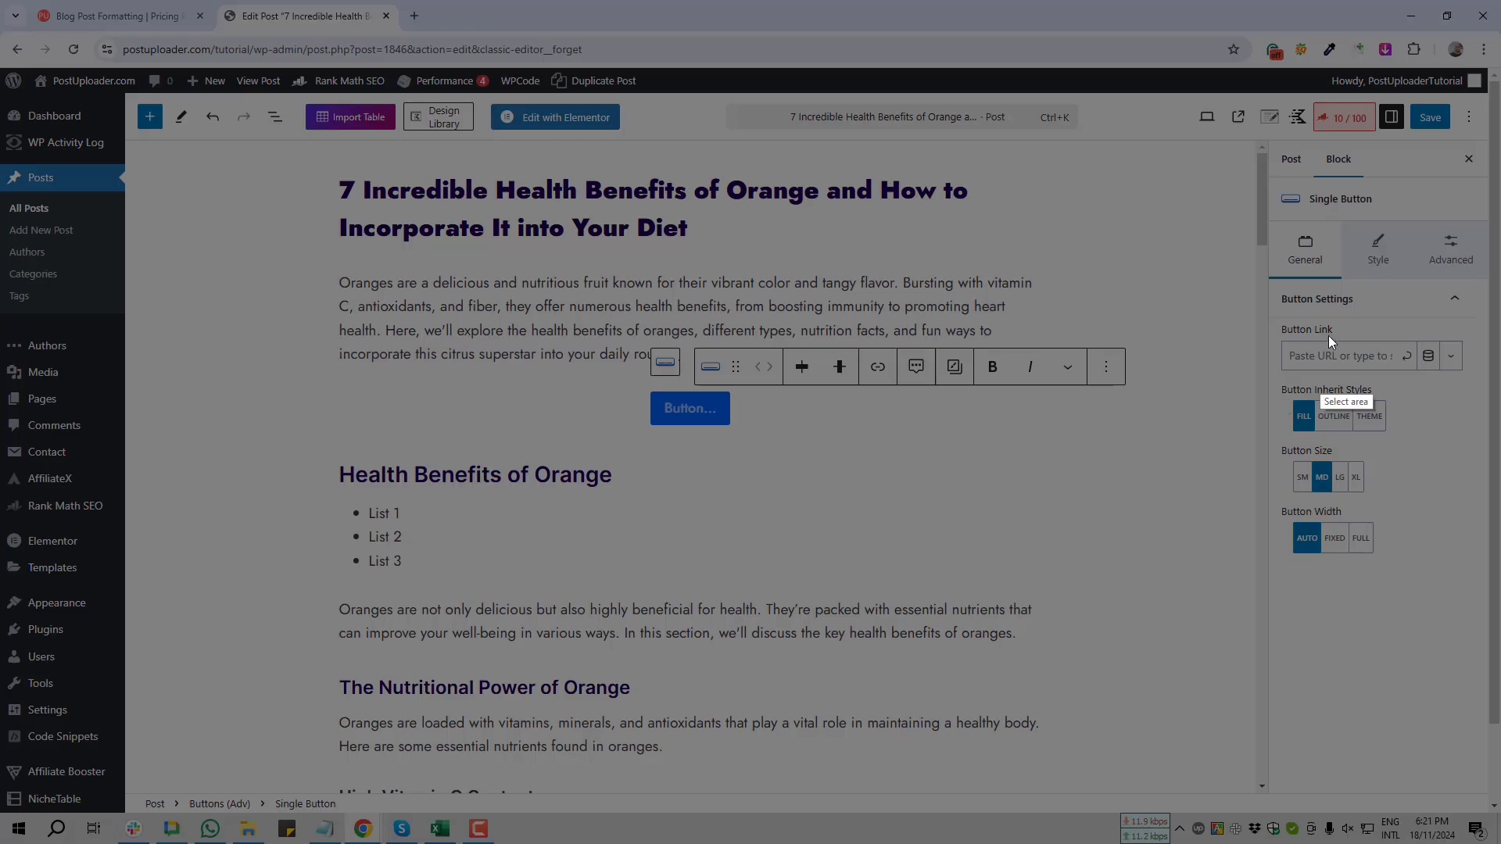
pyautogui.moveTo(1236, 151); pyautogui.dragTo(1489, 622)
pyautogui.click(1475, 636)
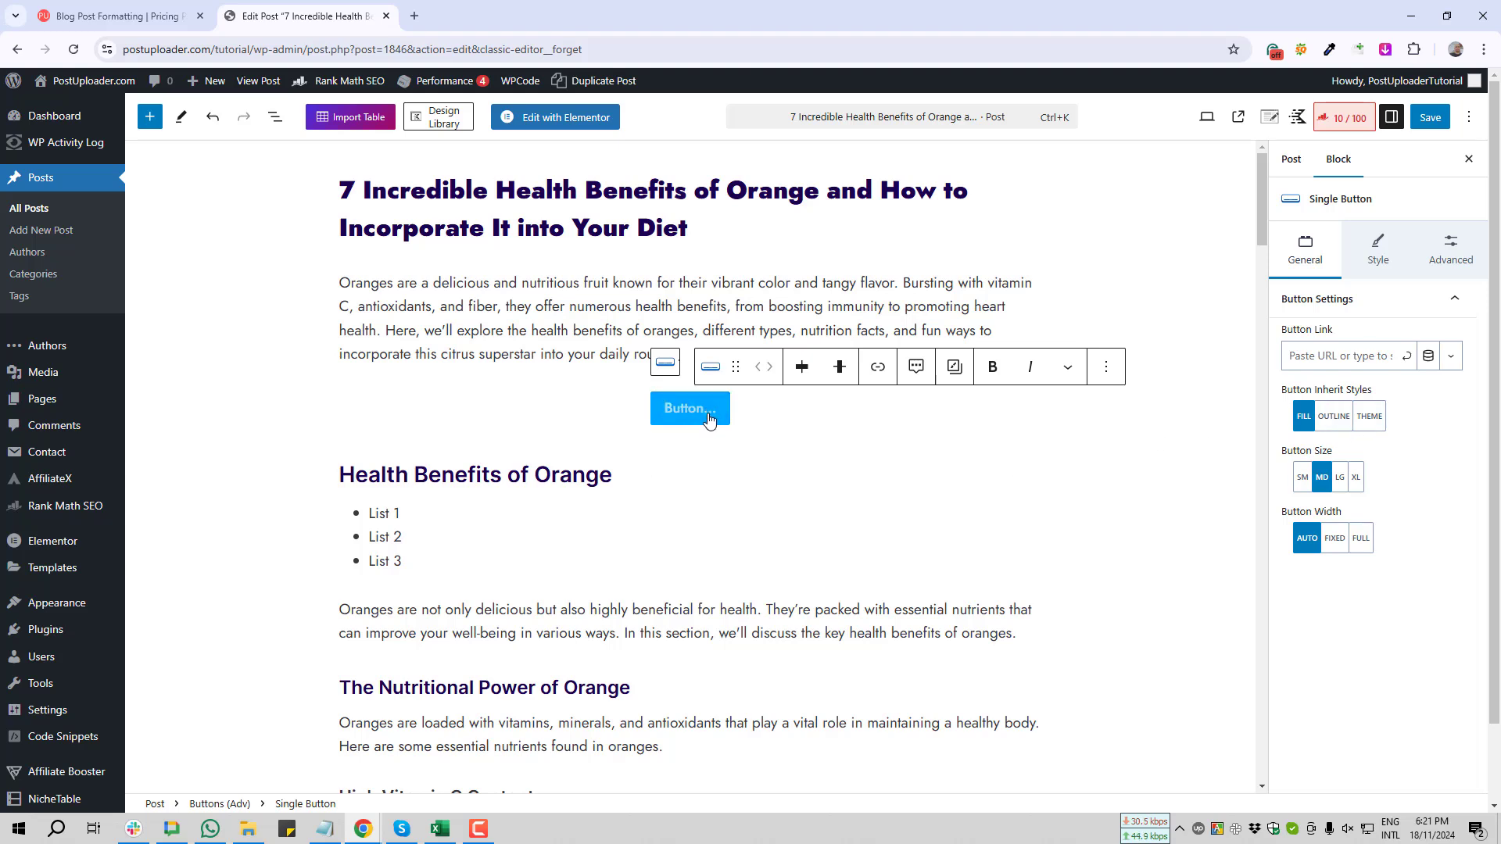
# Step: Try the Outline and Theme inherit styles on the new button, then return it to Fill
pyautogui.click(1335, 418)
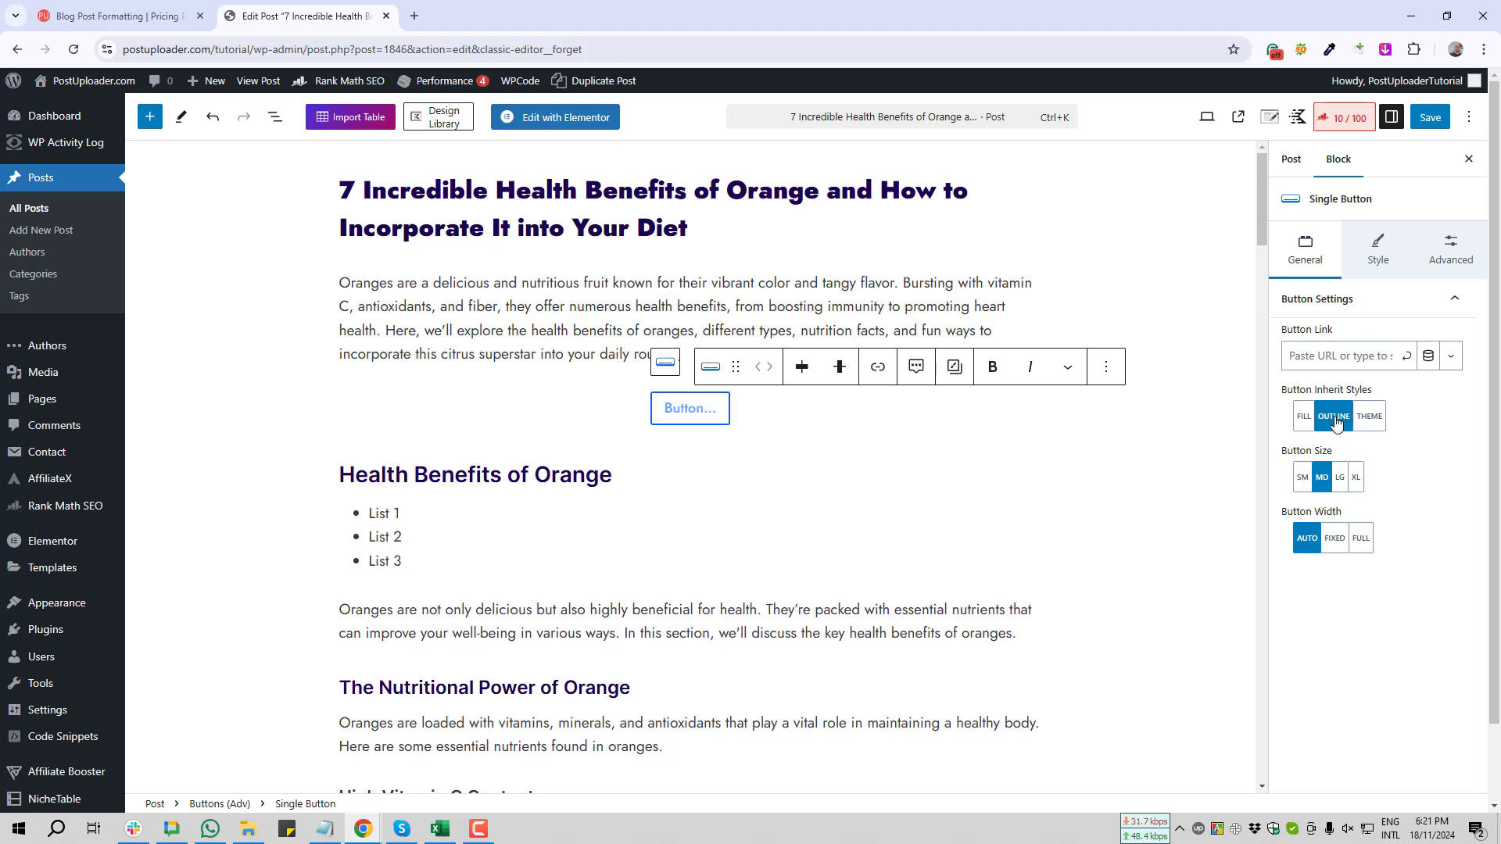
pyautogui.click(1369, 420)
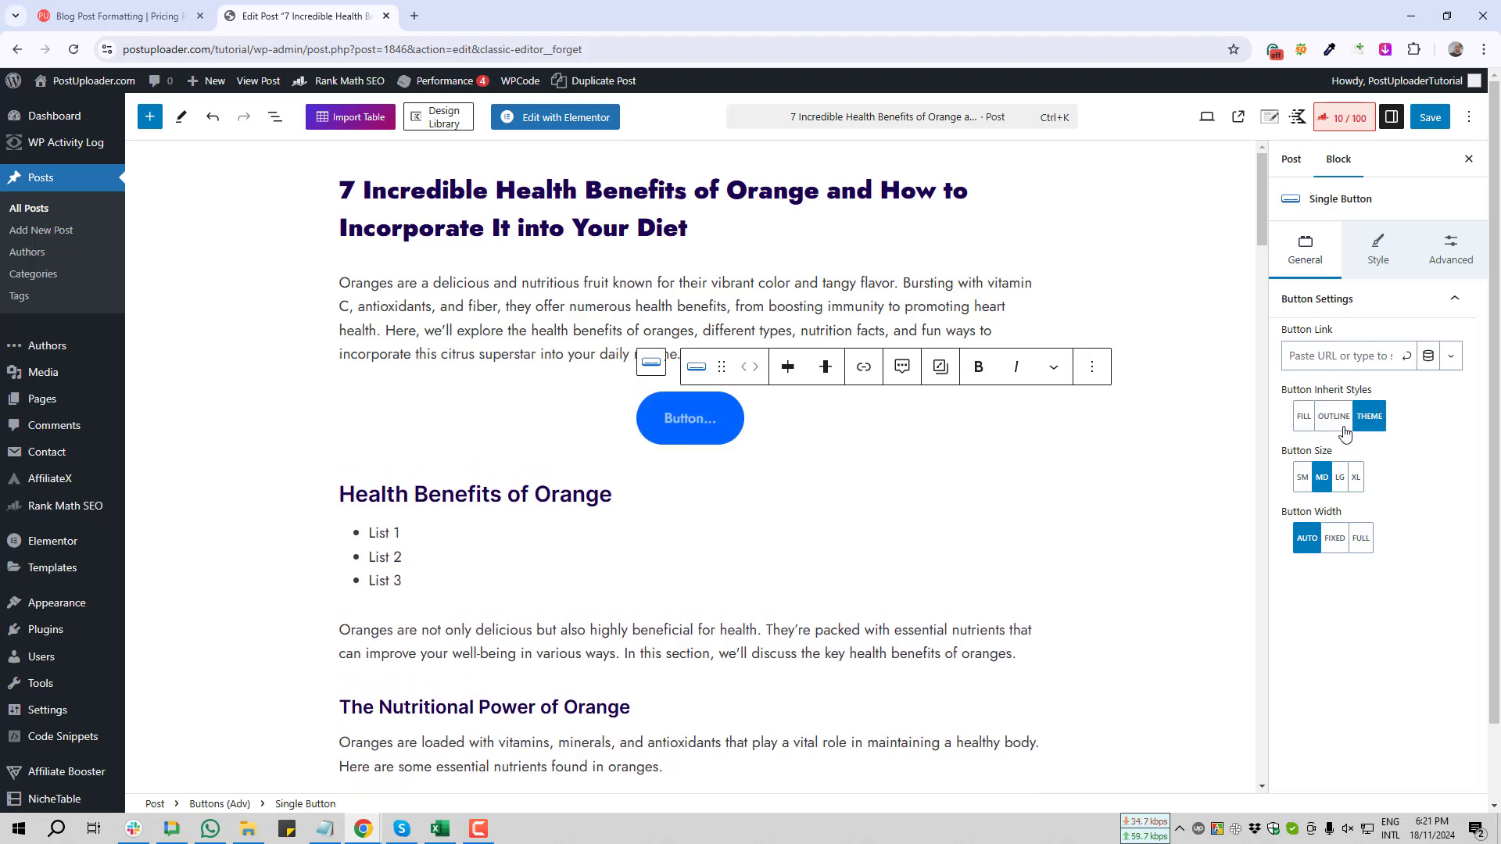
pyautogui.click(1304, 422)
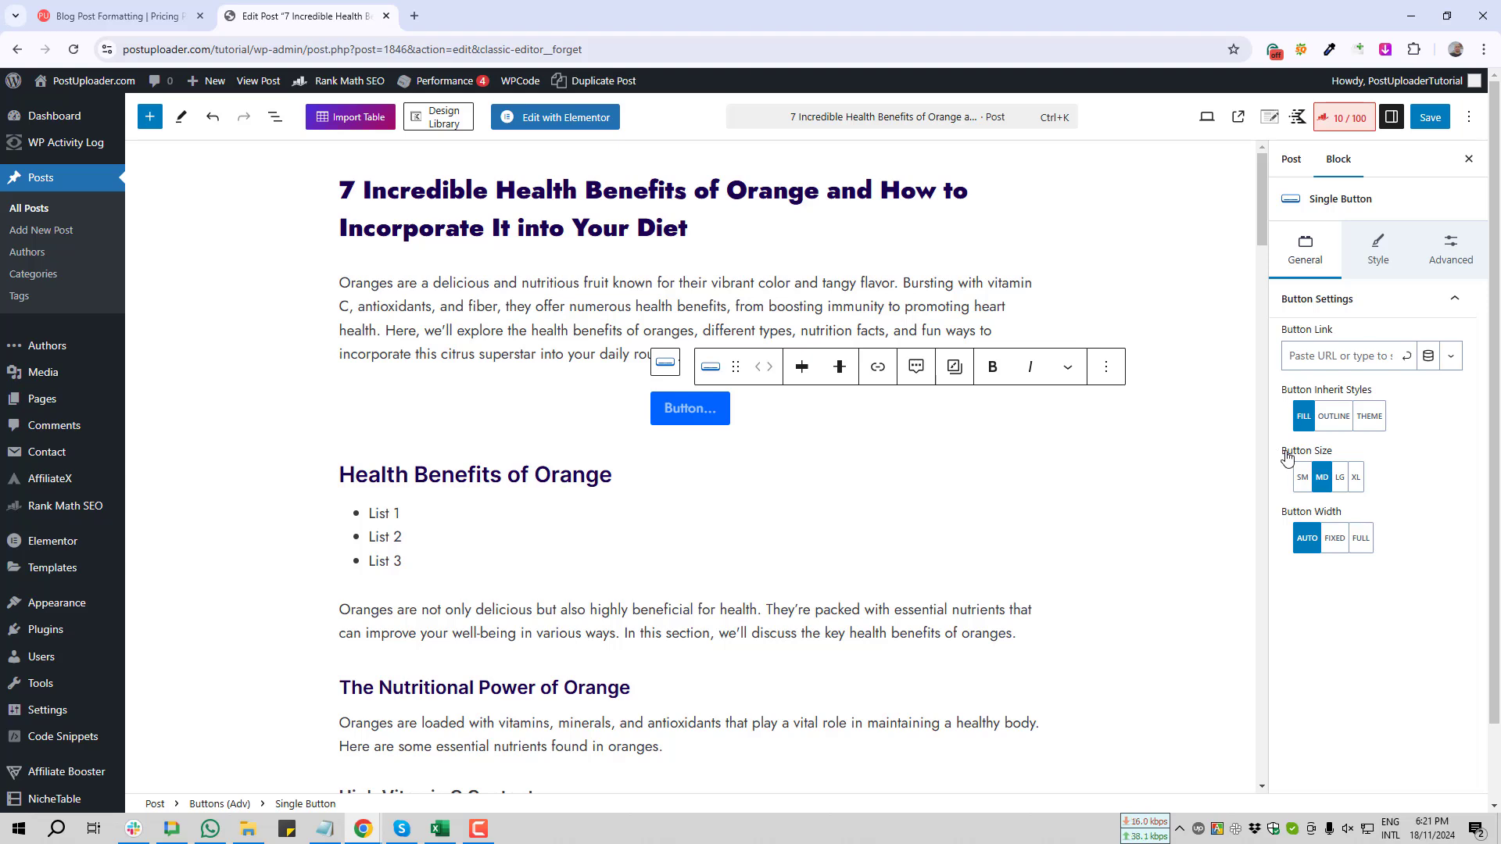
# Step: Try the SM, MD and XL sizes on the button, then set its size to LG
pyautogui.click(1302, 477)
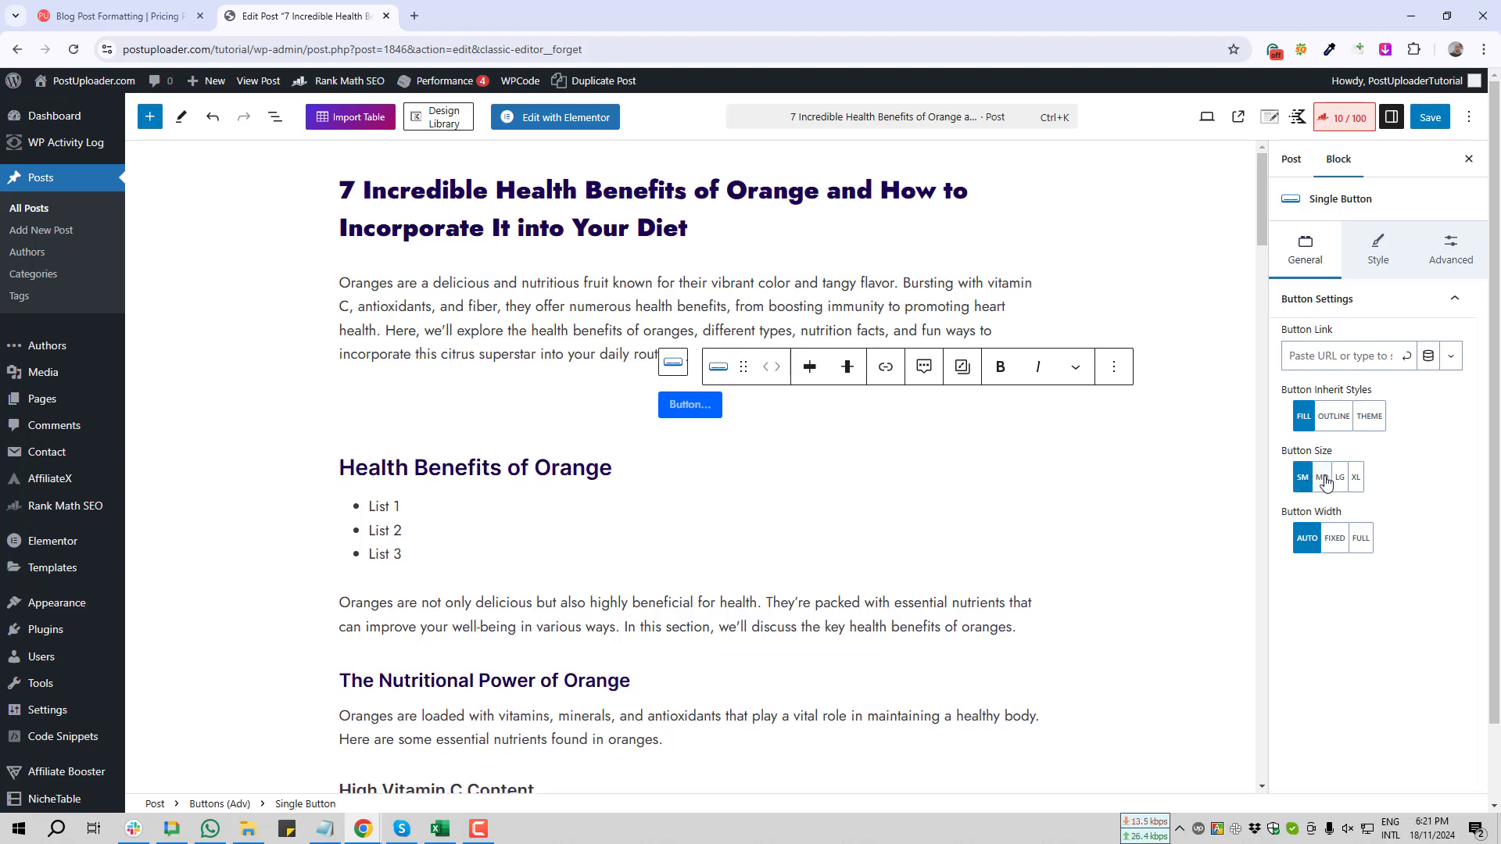
pyautogui.click(1322, 478)
pyautogui.click(1340, 477)
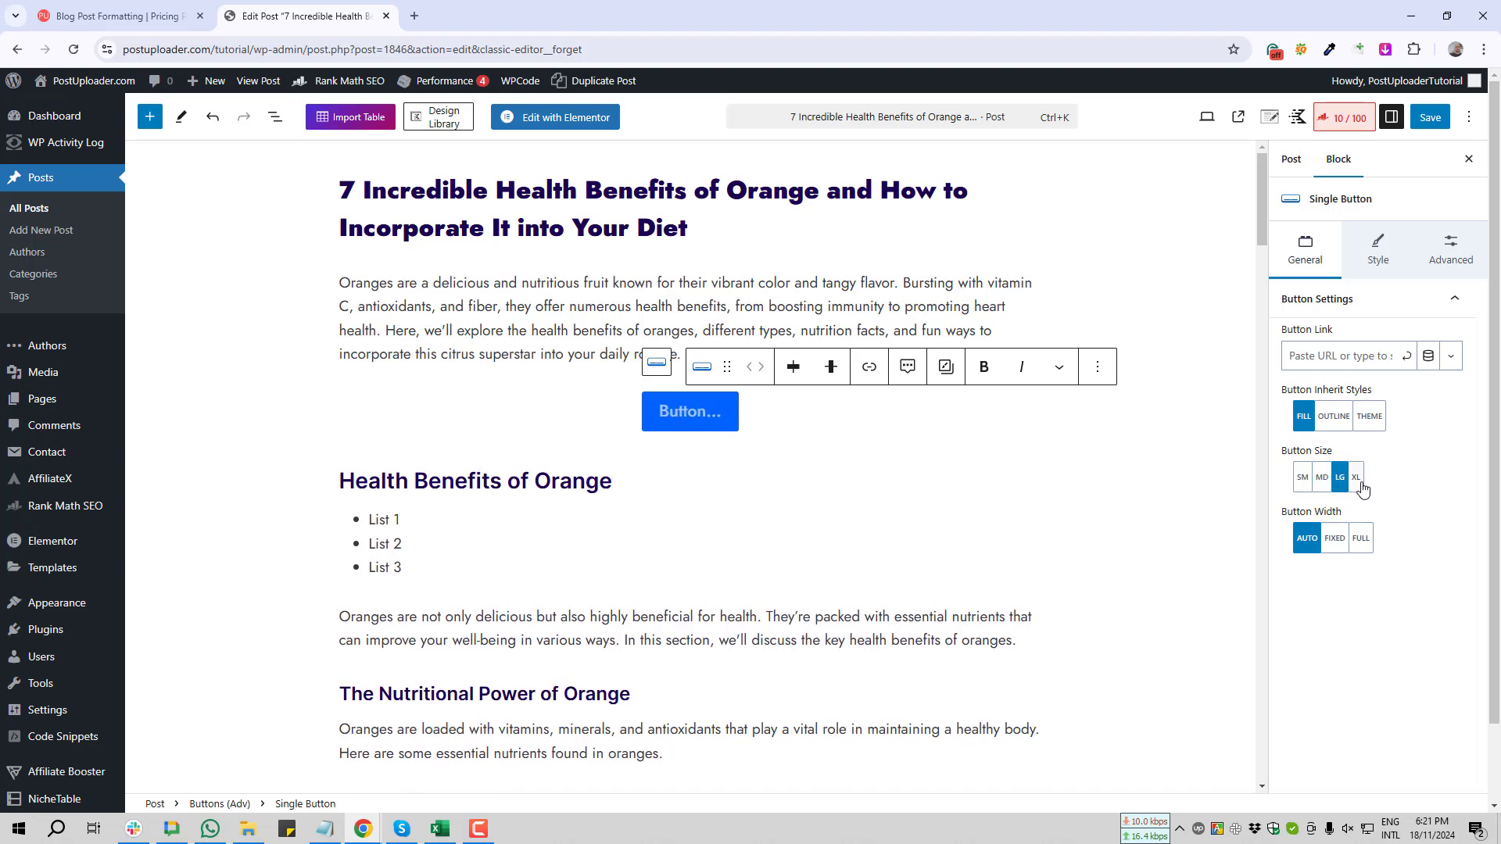
pyautogui.click(1359, 481)
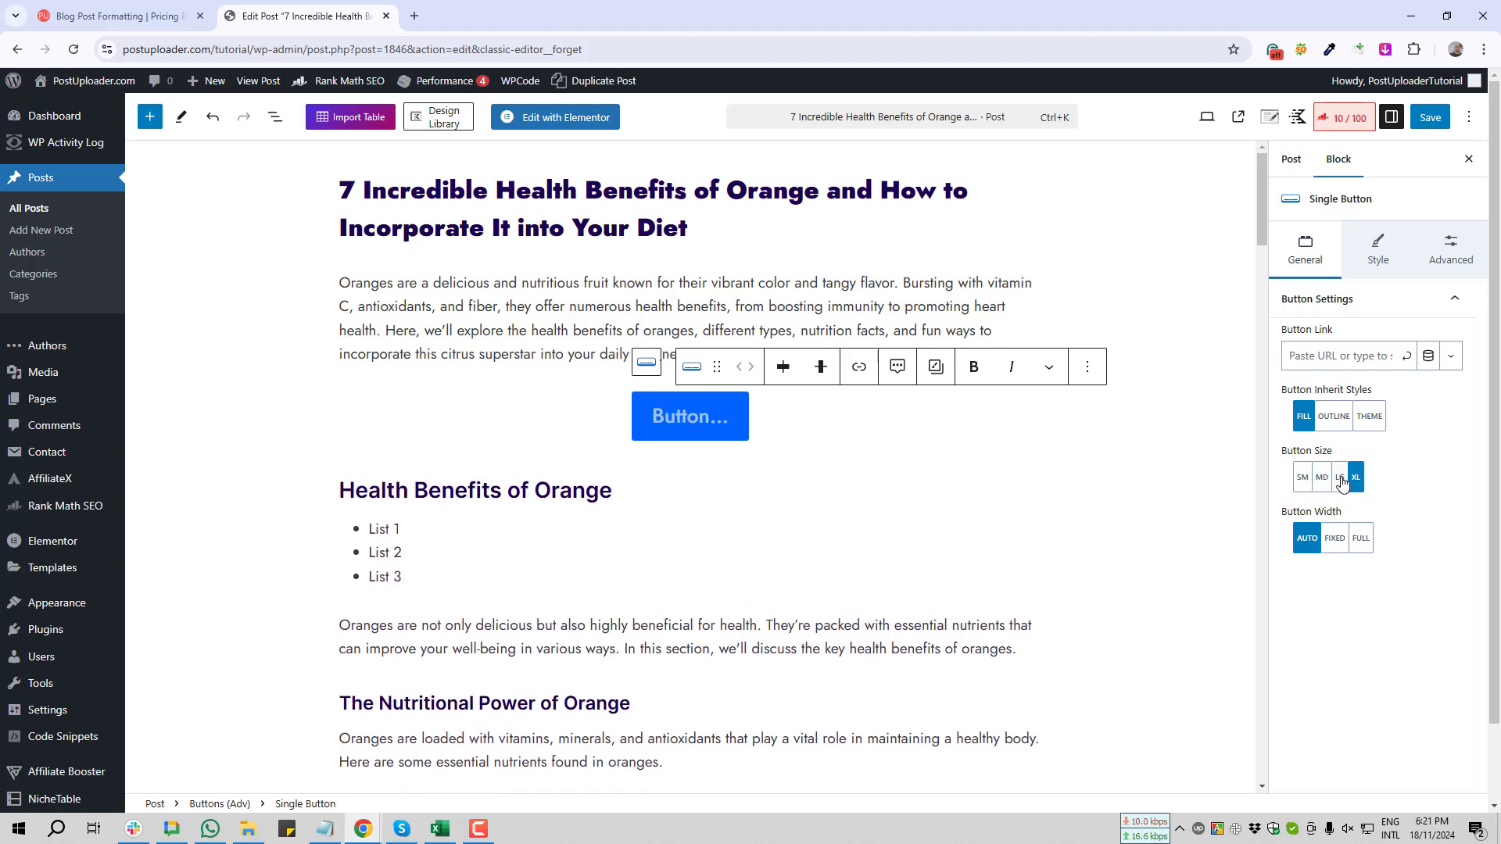
pyautogui.click(1340, 477)
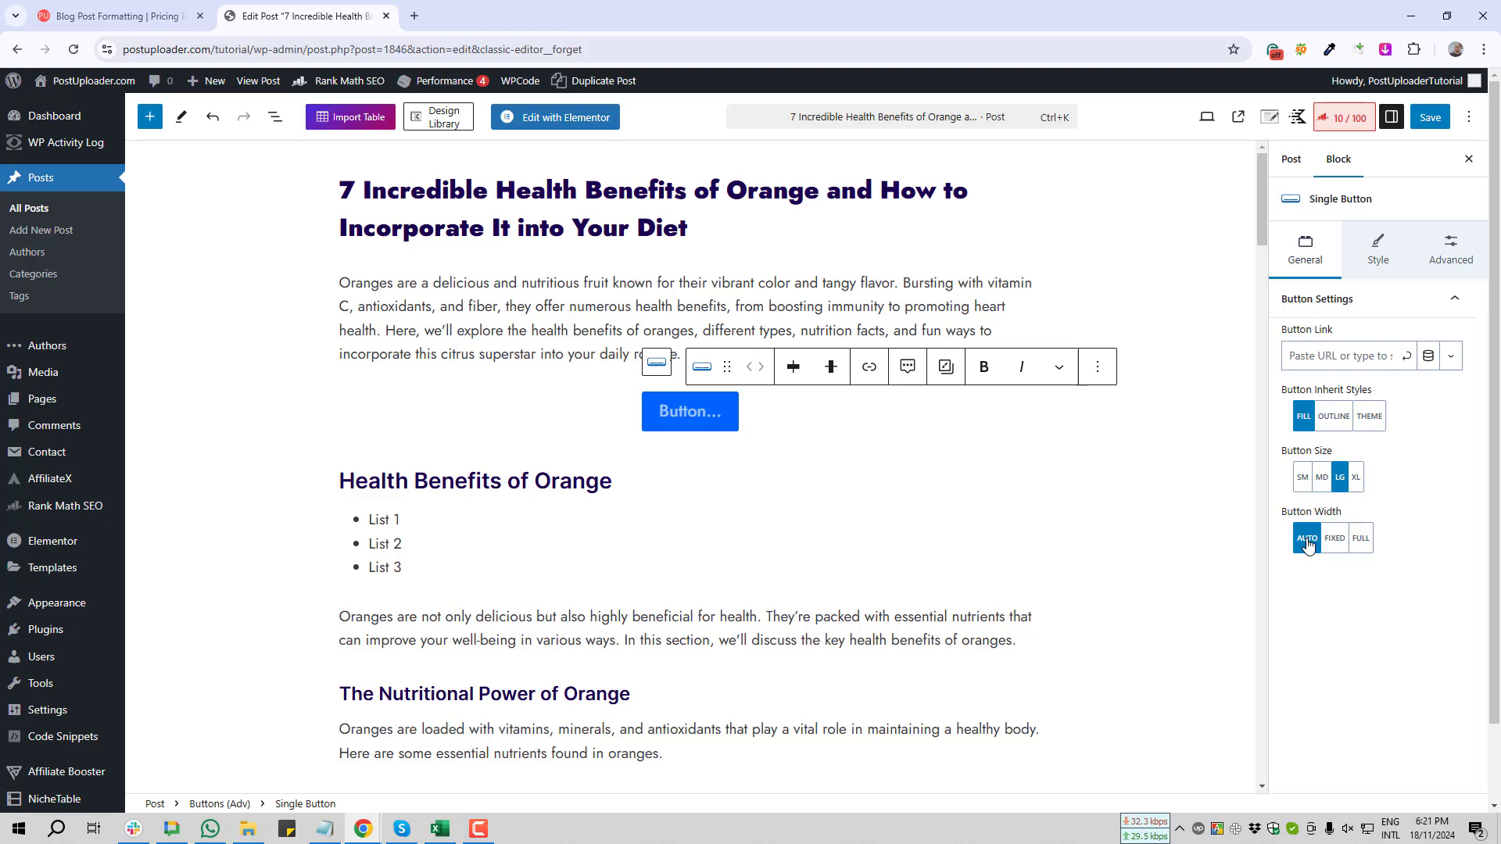
# Step: Try the Fixed and Full widths on the button, then return it to Auto
pyautogui.click(1342, 540)
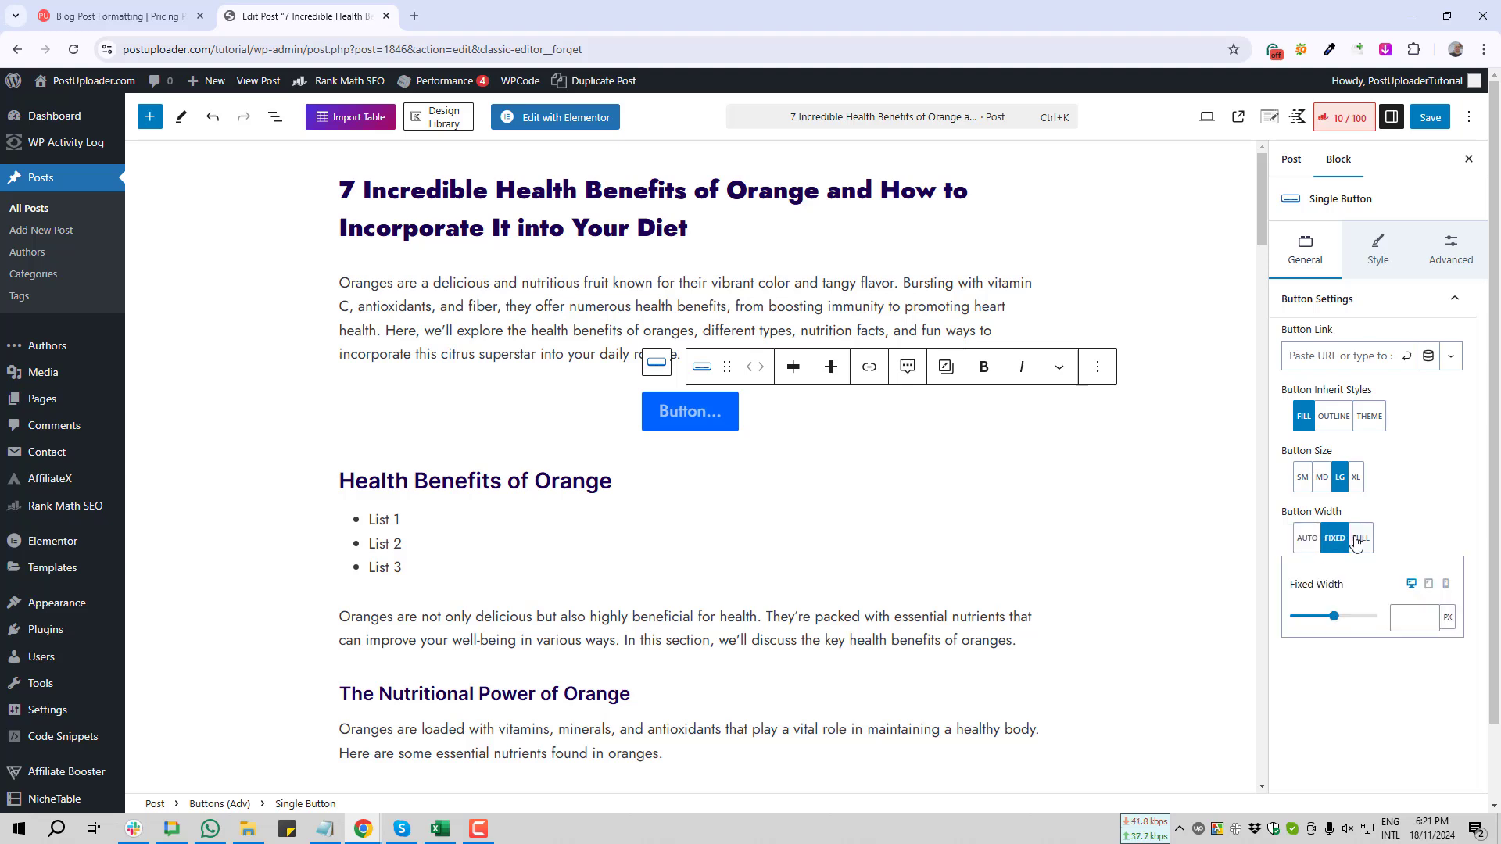
pyautogui.click(1357, 541)
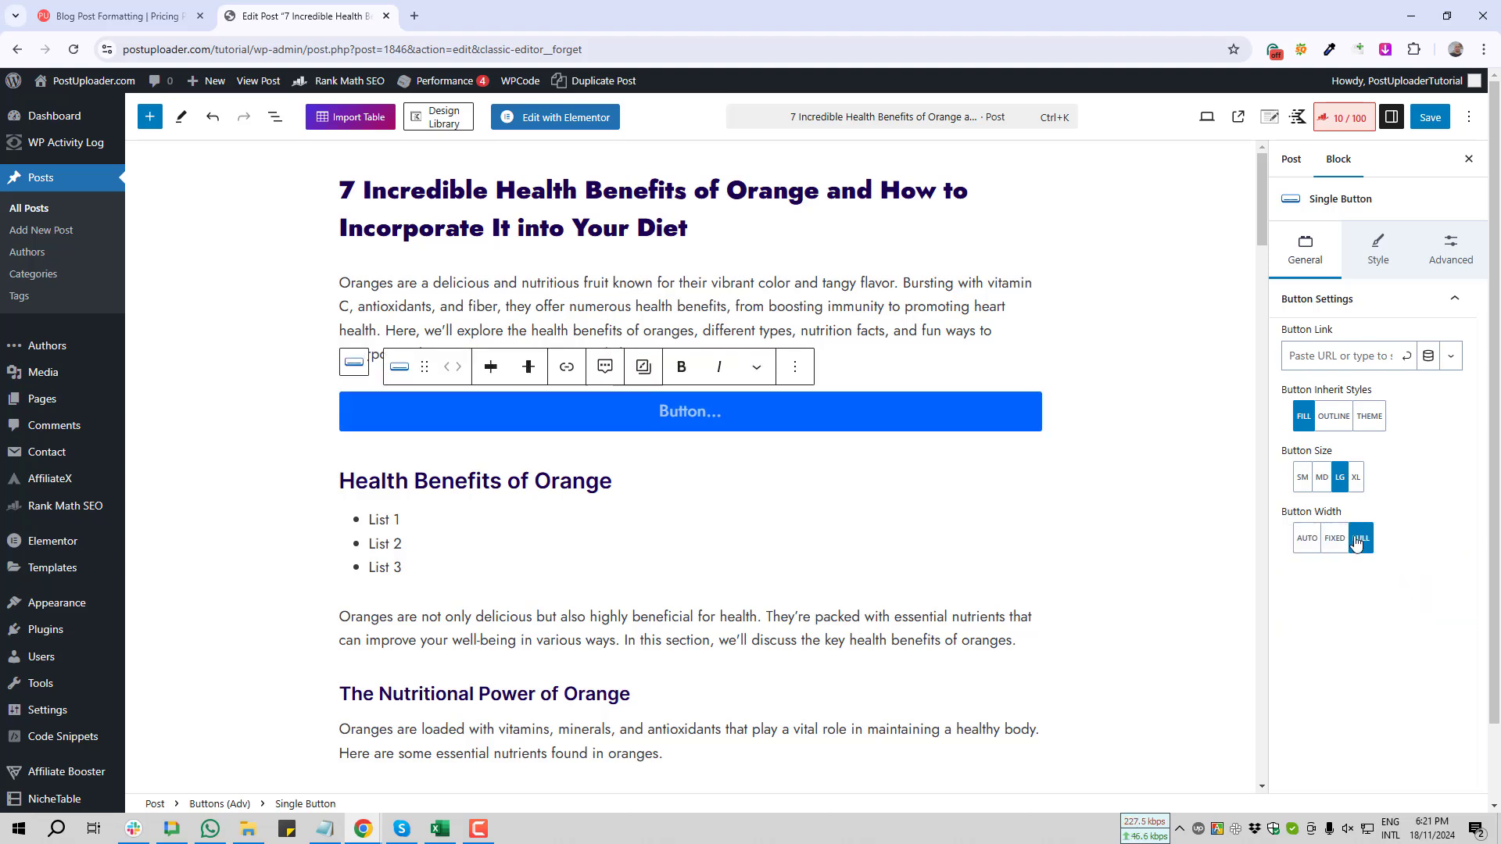
pyautogui.click(1306, 541)
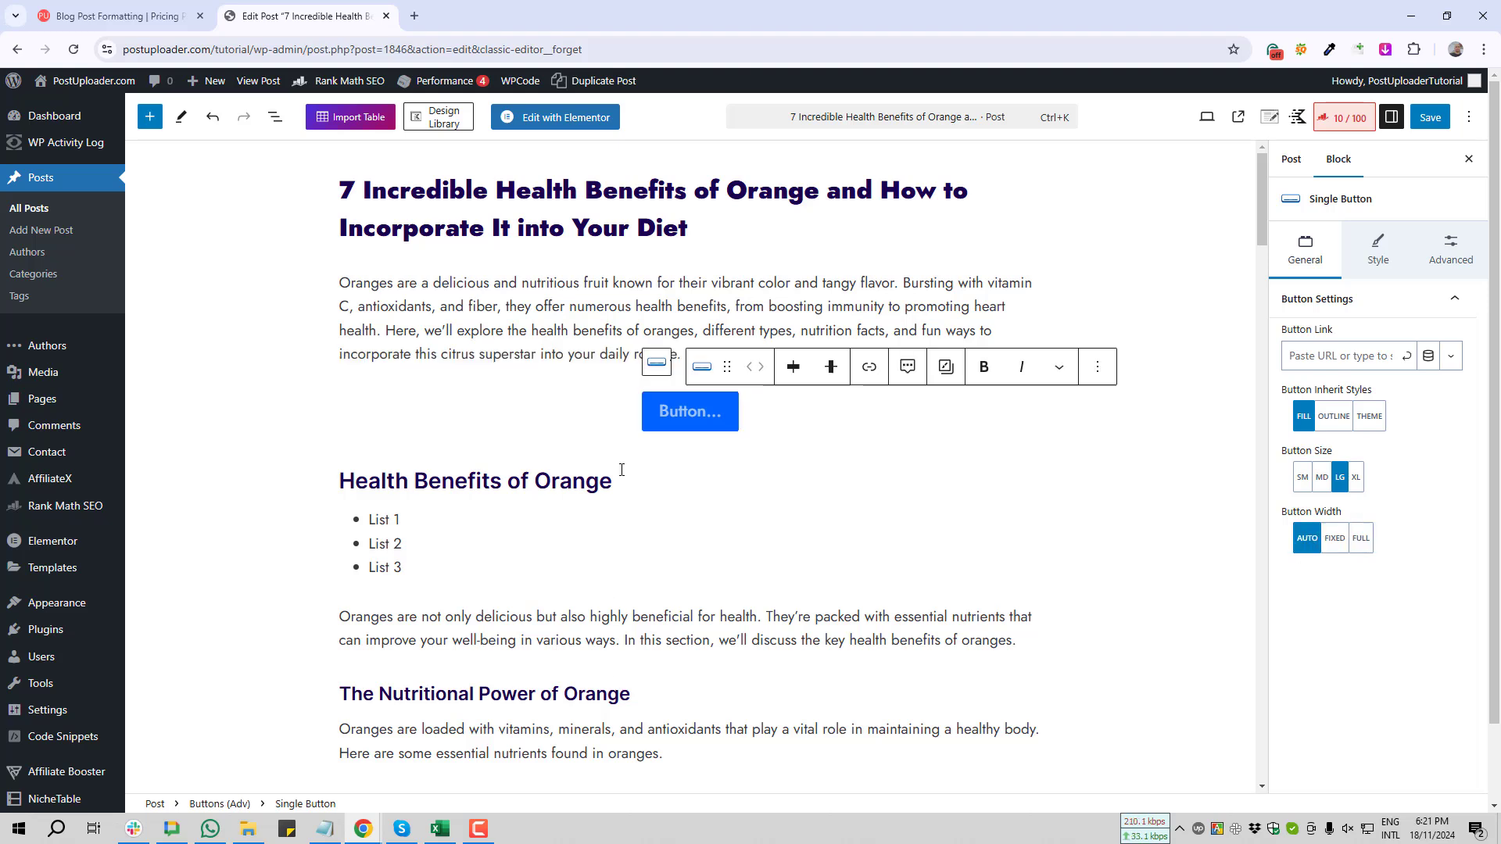
# Step: Label the button "Video PopUp Button" and deselect it
pyautogui.click(685, 414)
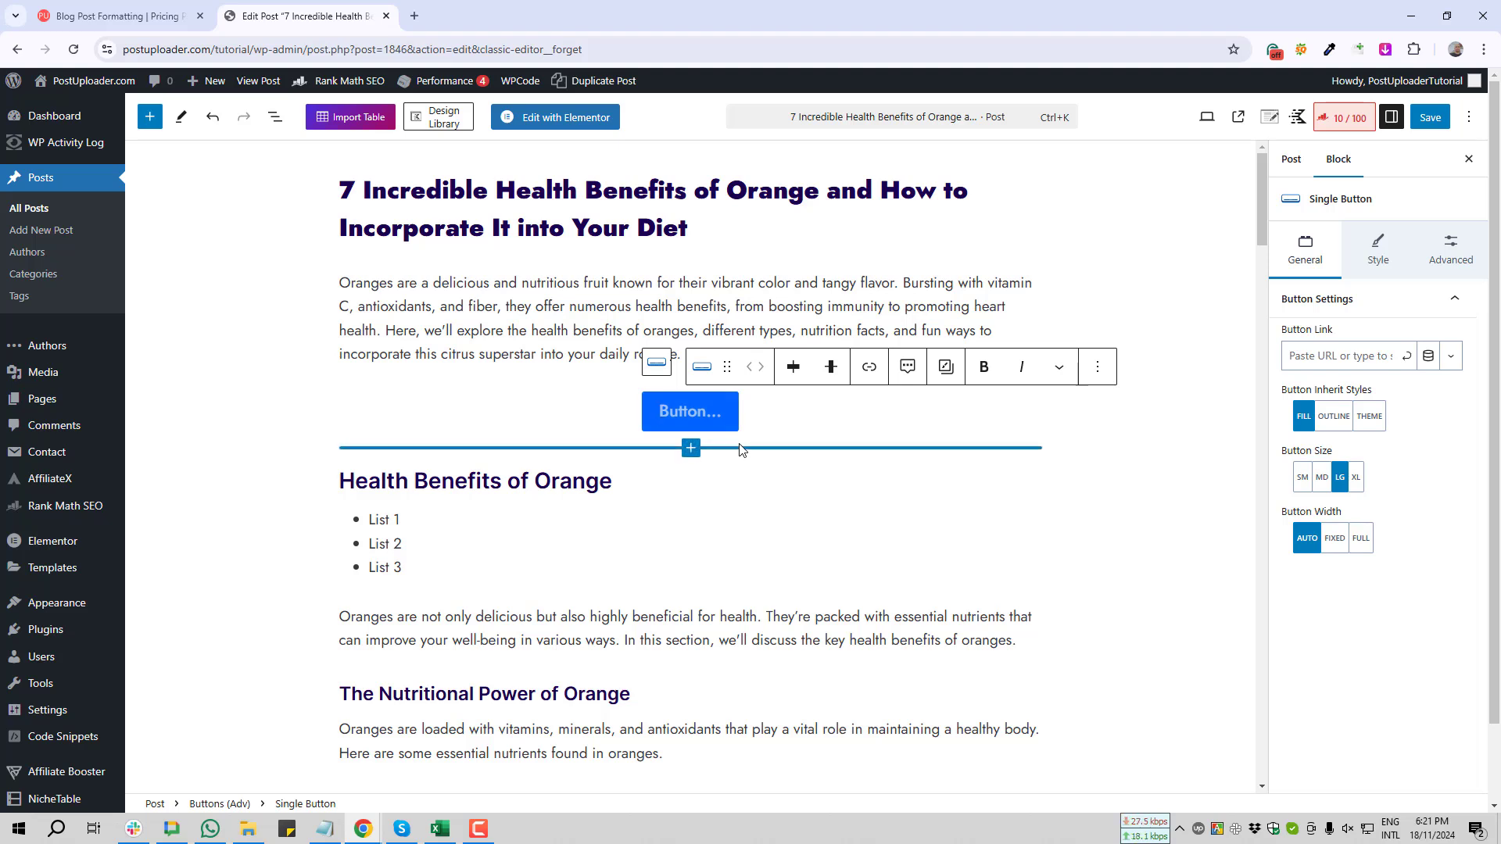
pyautogui.write('Vi')
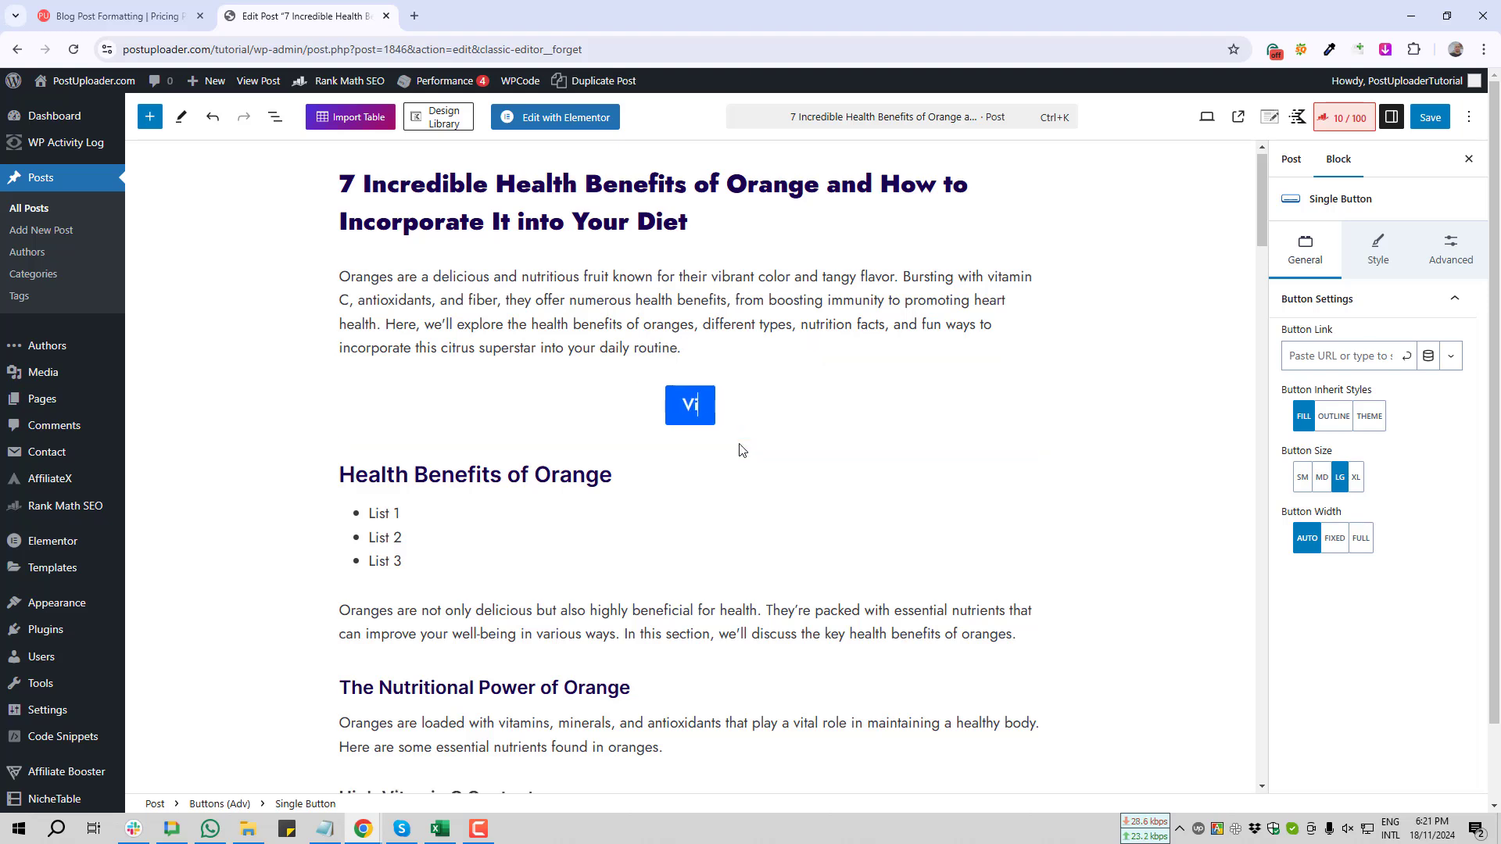
pyautogui.write('deo PopUp B')
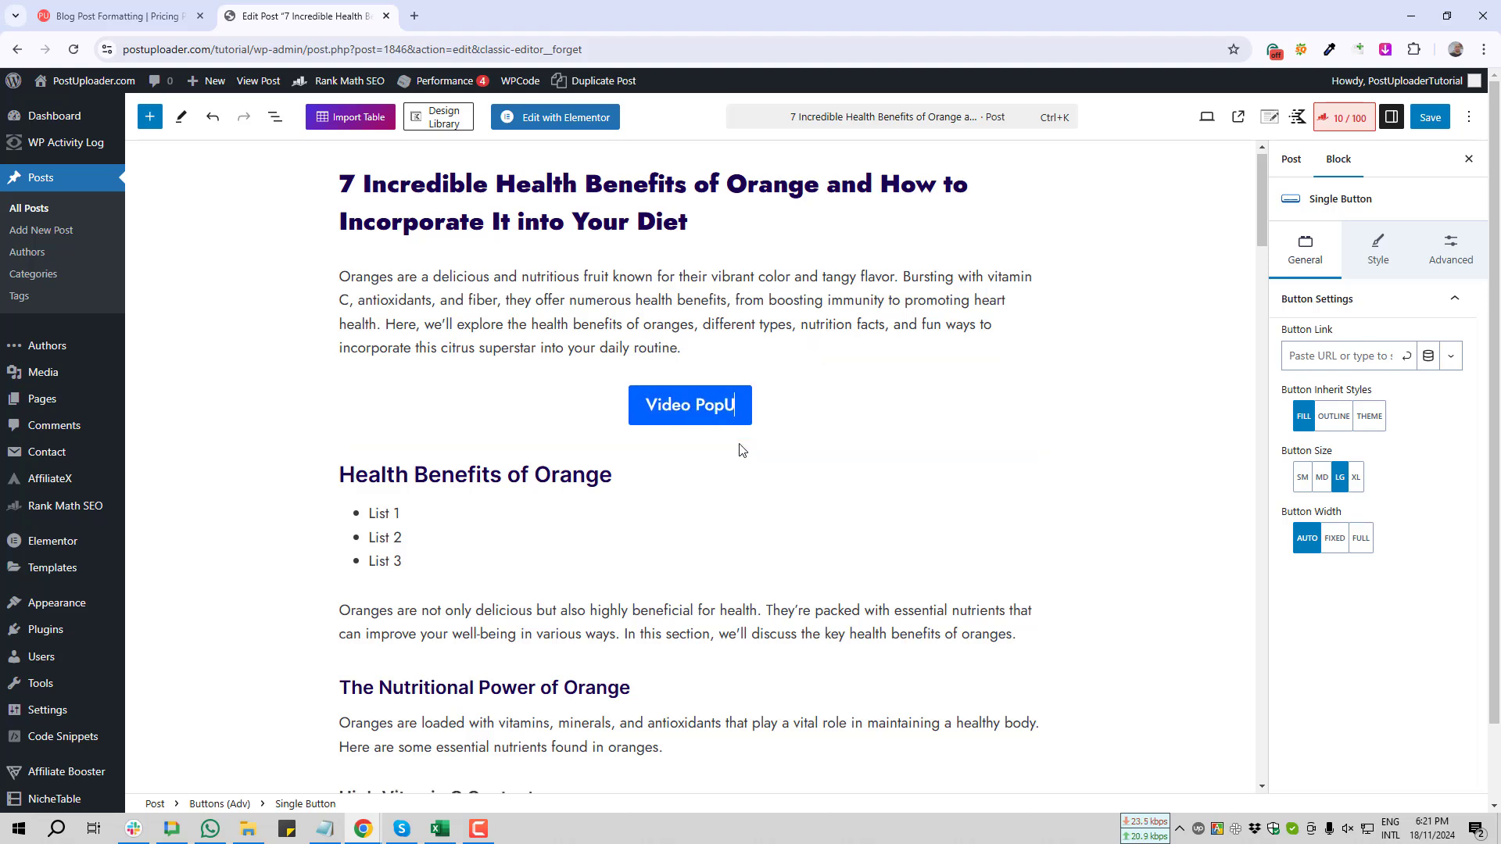
pyautogui.write('ton')
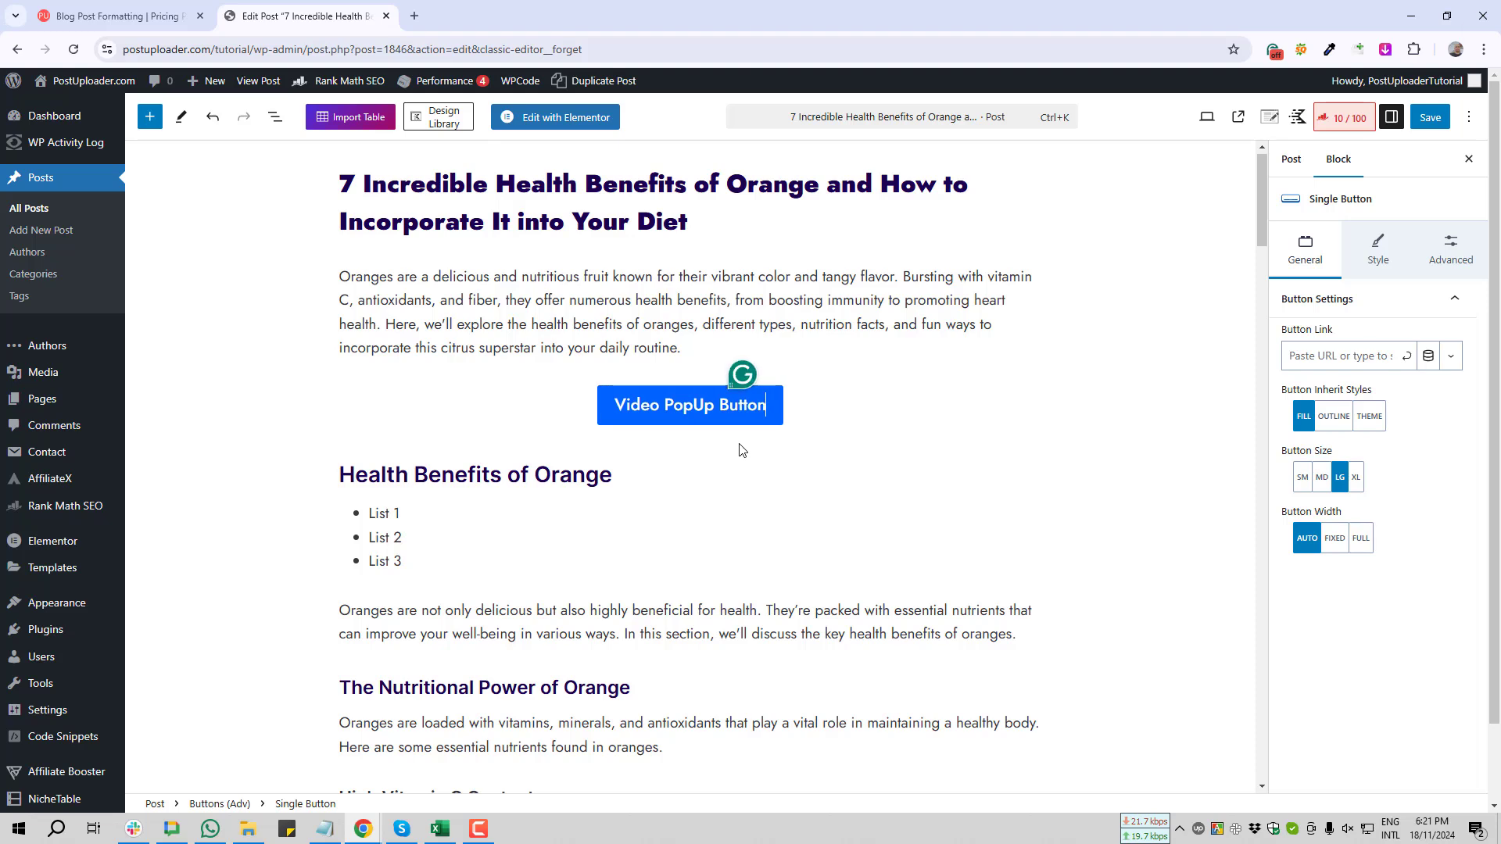
pyautogui.click(263, 436)
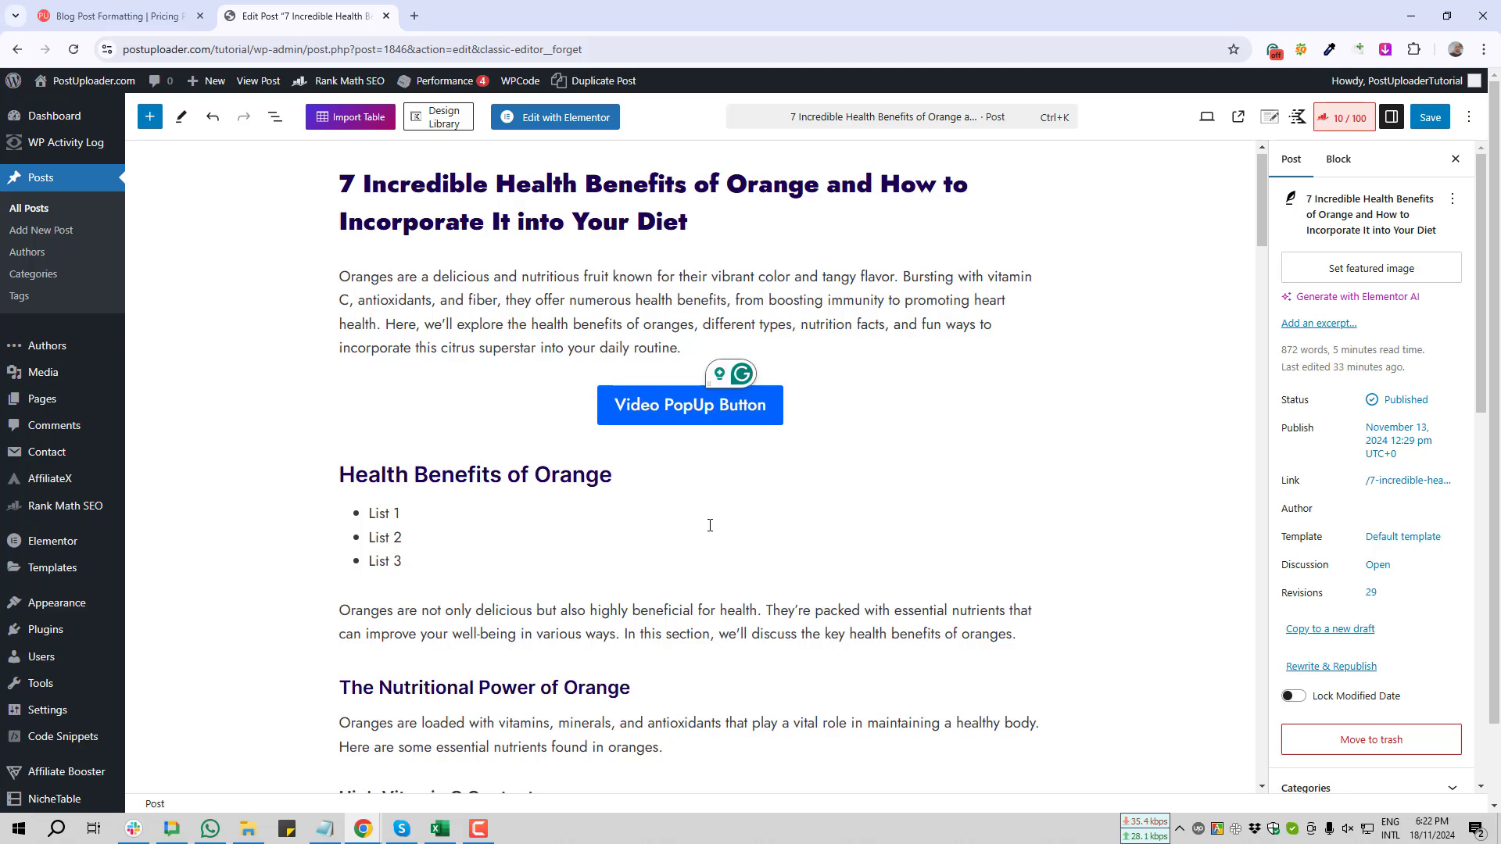
# Step: Search the web for "youtube.com postuploader" in a new browser tab and open the Post Uploader YouTube channel
pyautogui.hotkey('ctrl', 't')
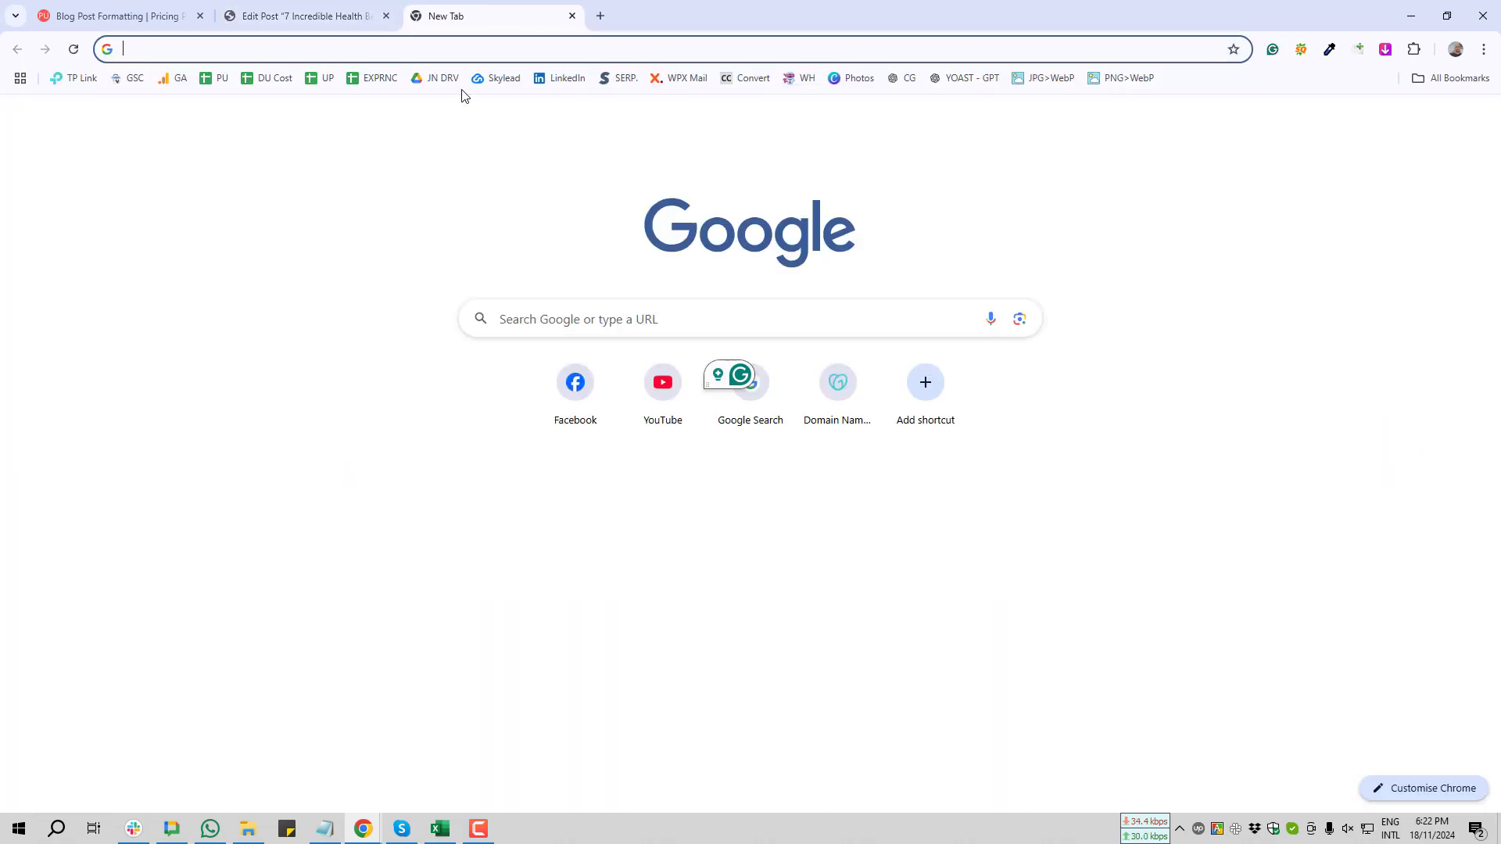
pyautogui.write('youtub')
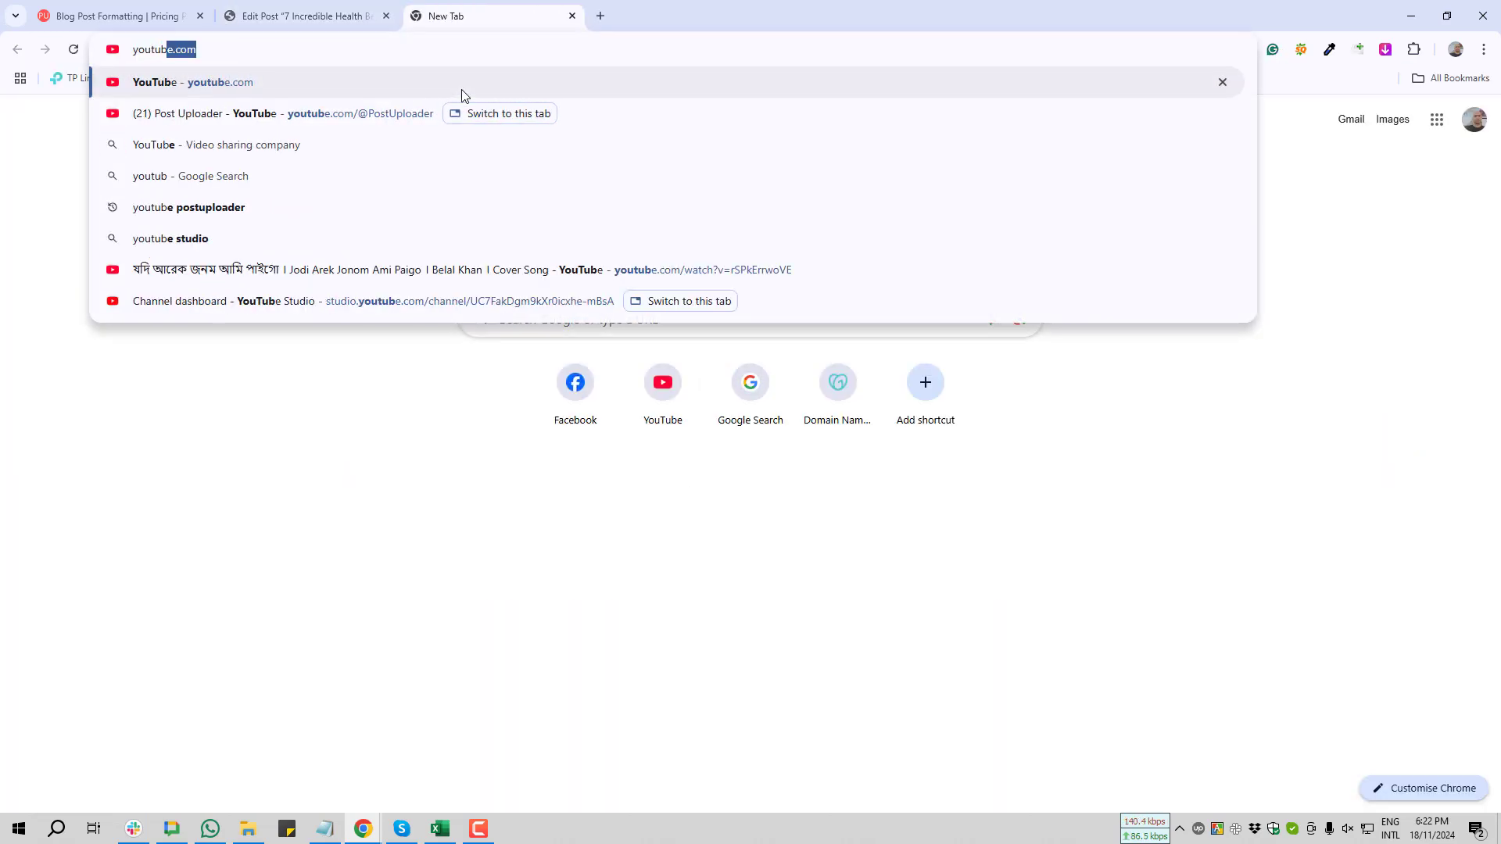
pyautogui.write('e.com post')
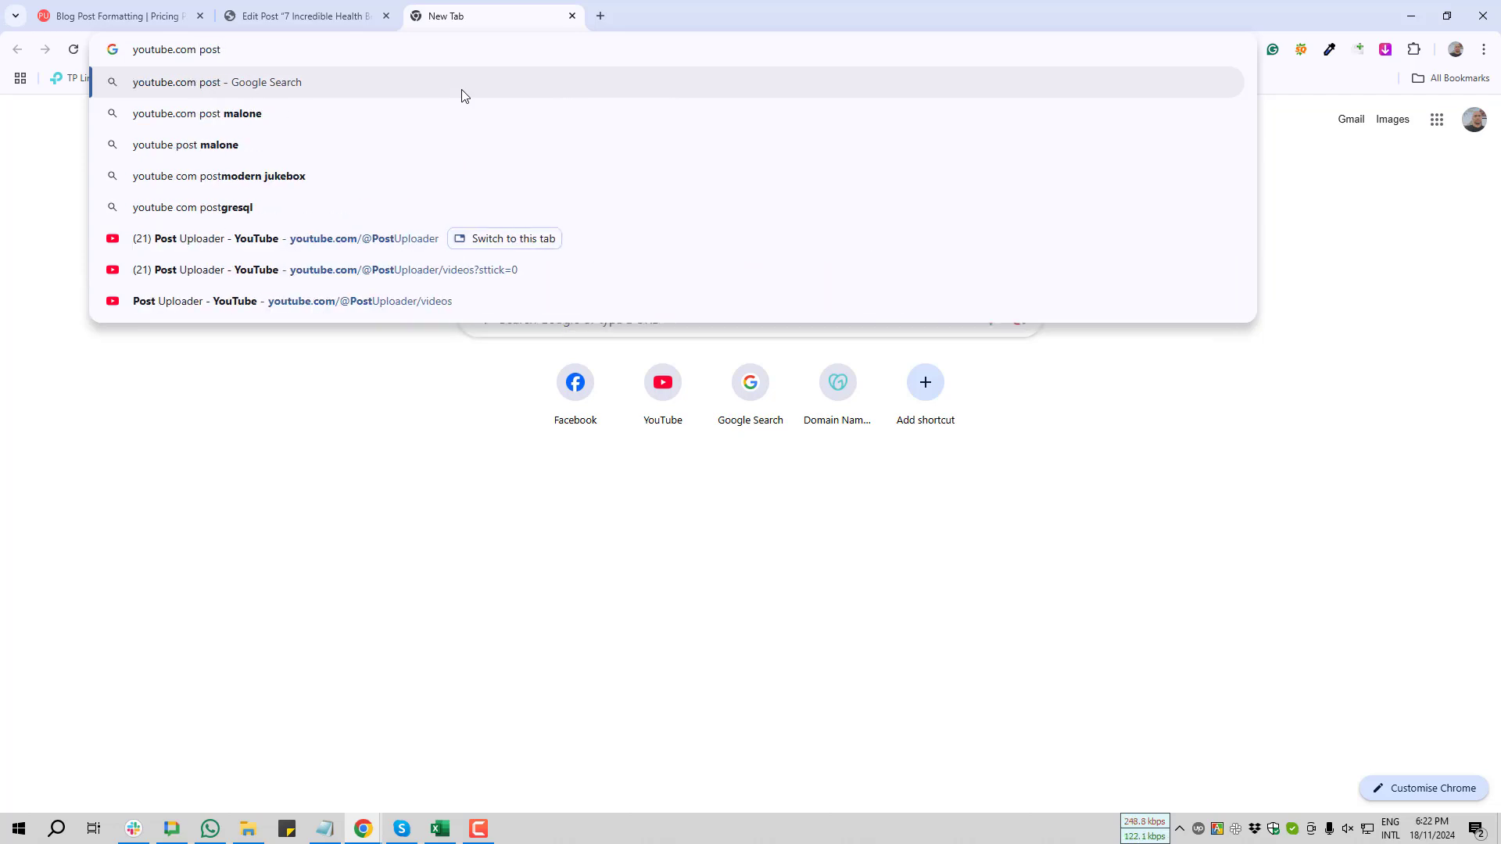
pyautogui.write('uploader')
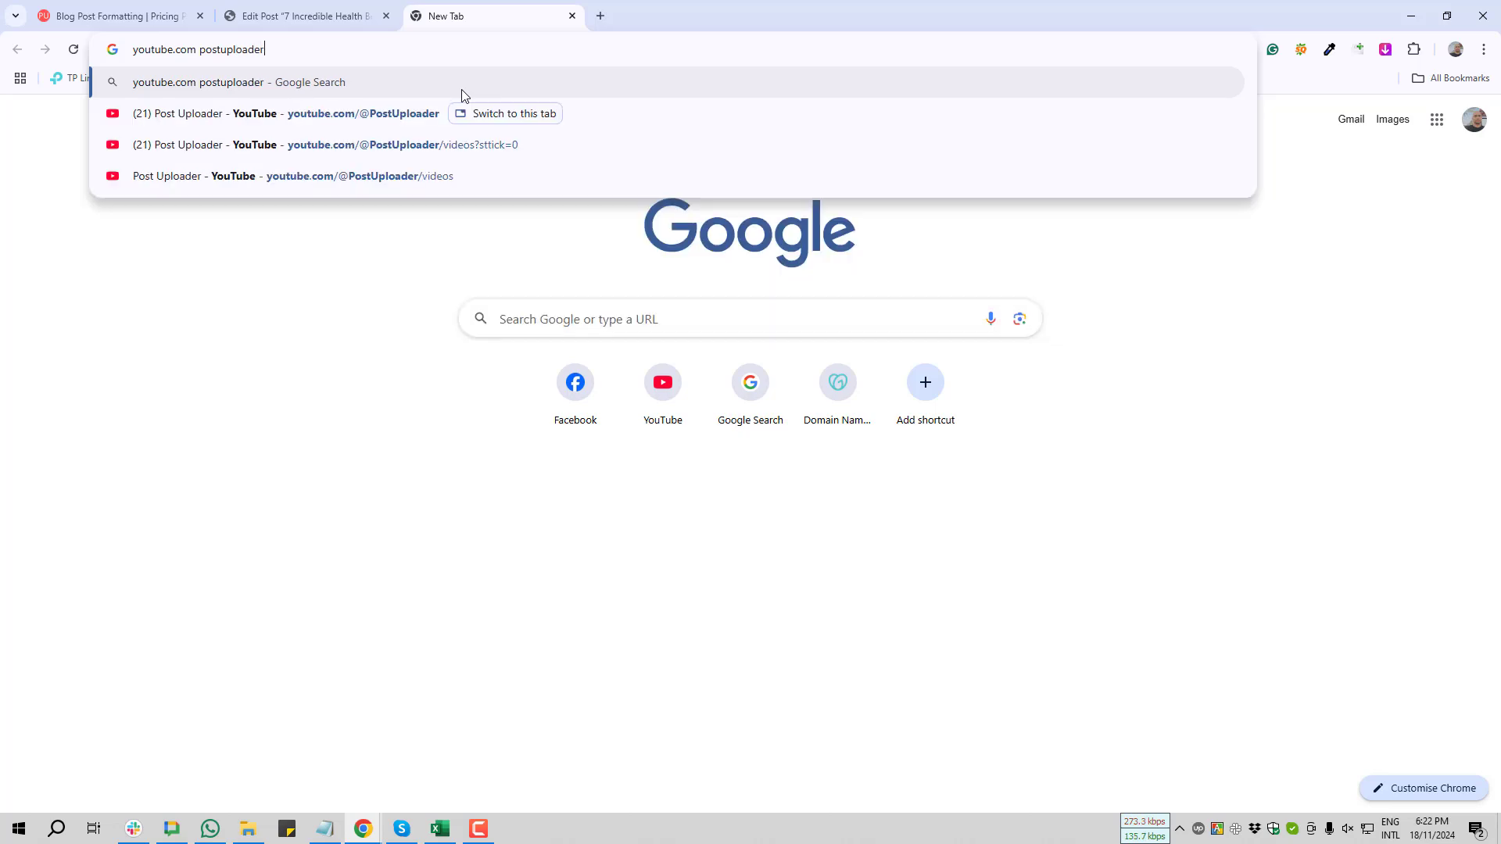
pyautogui.press('Return')
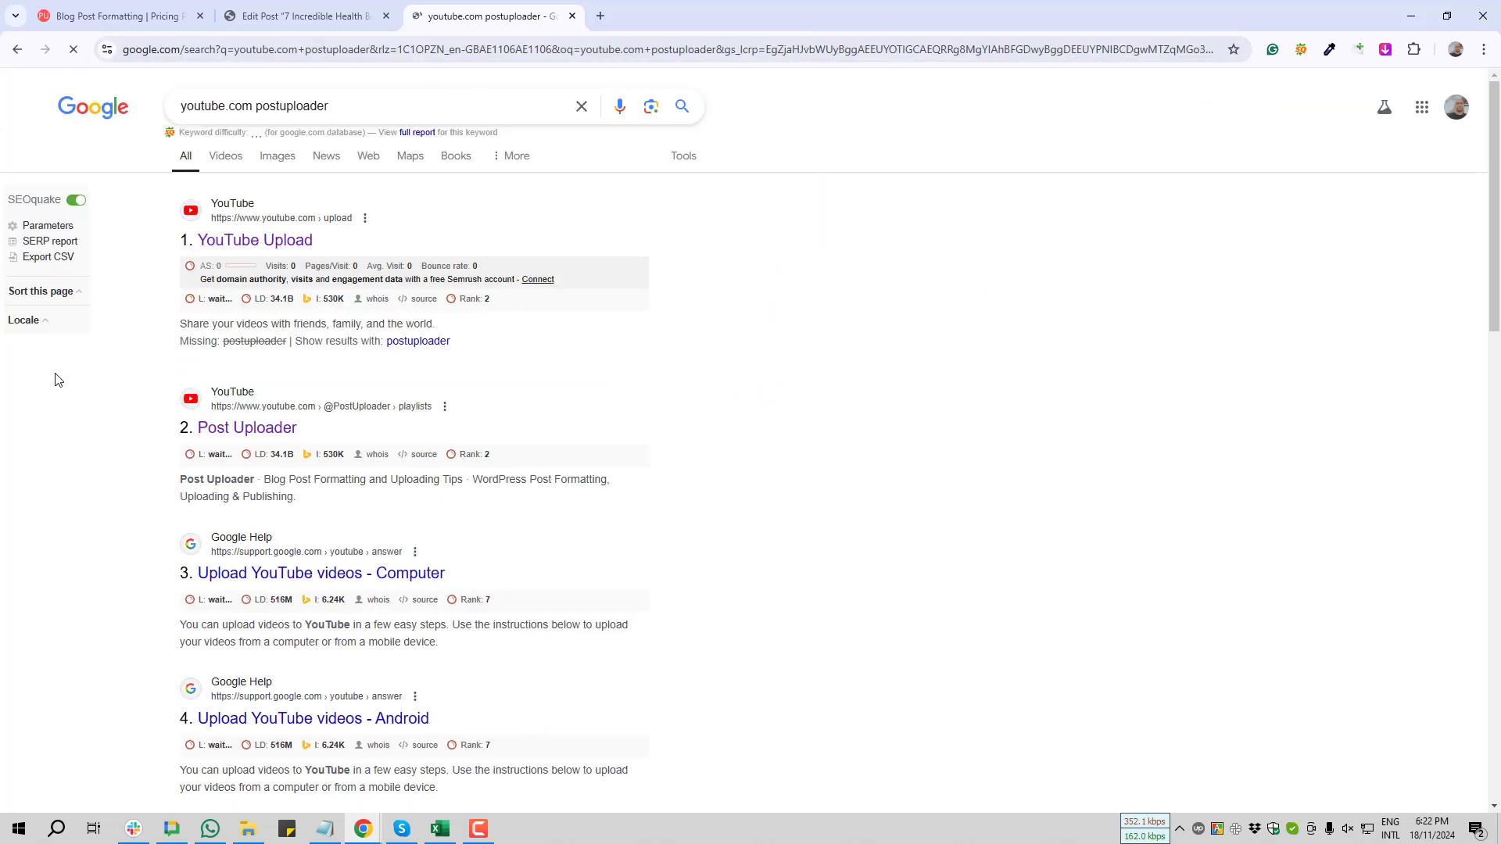
pyautogui.click(242, 423)
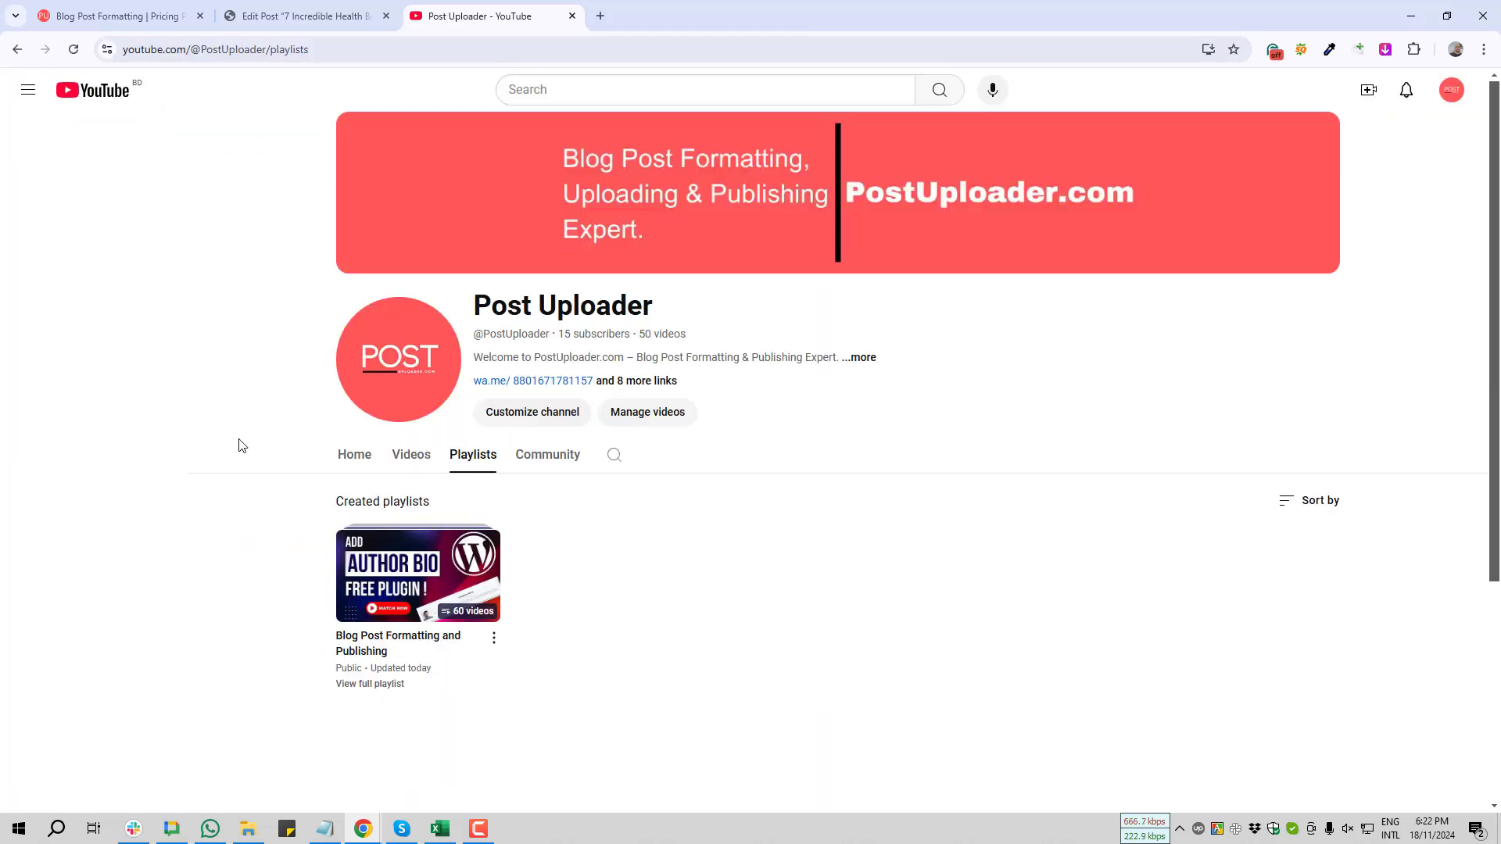
# Step: Open the video from the Blog Post Formatting and Publishing playlist and copy its link
pyautogui.click(393, 572)
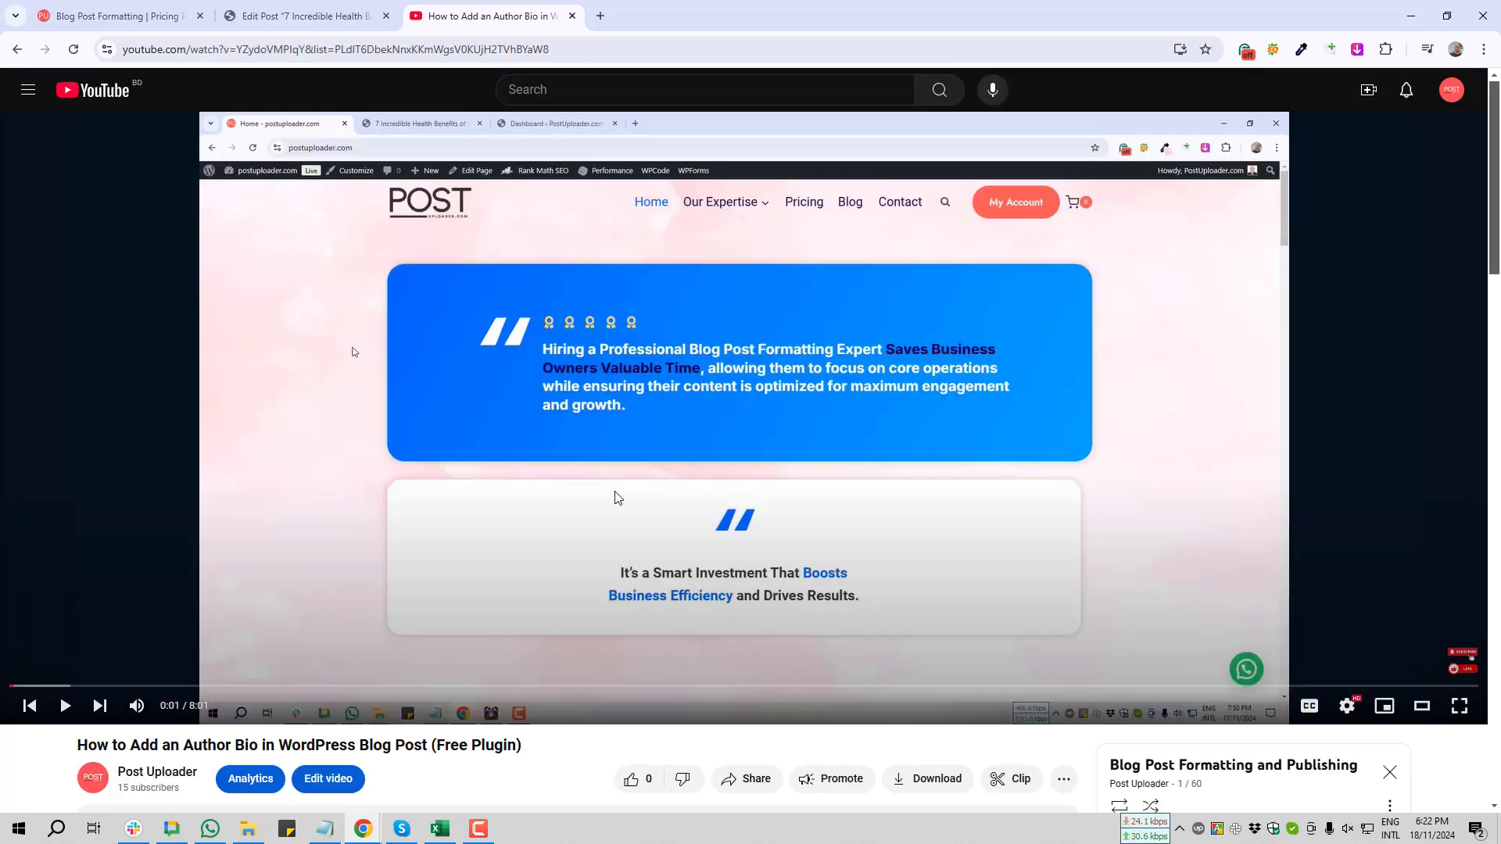
pyautogui.click(750, 784)
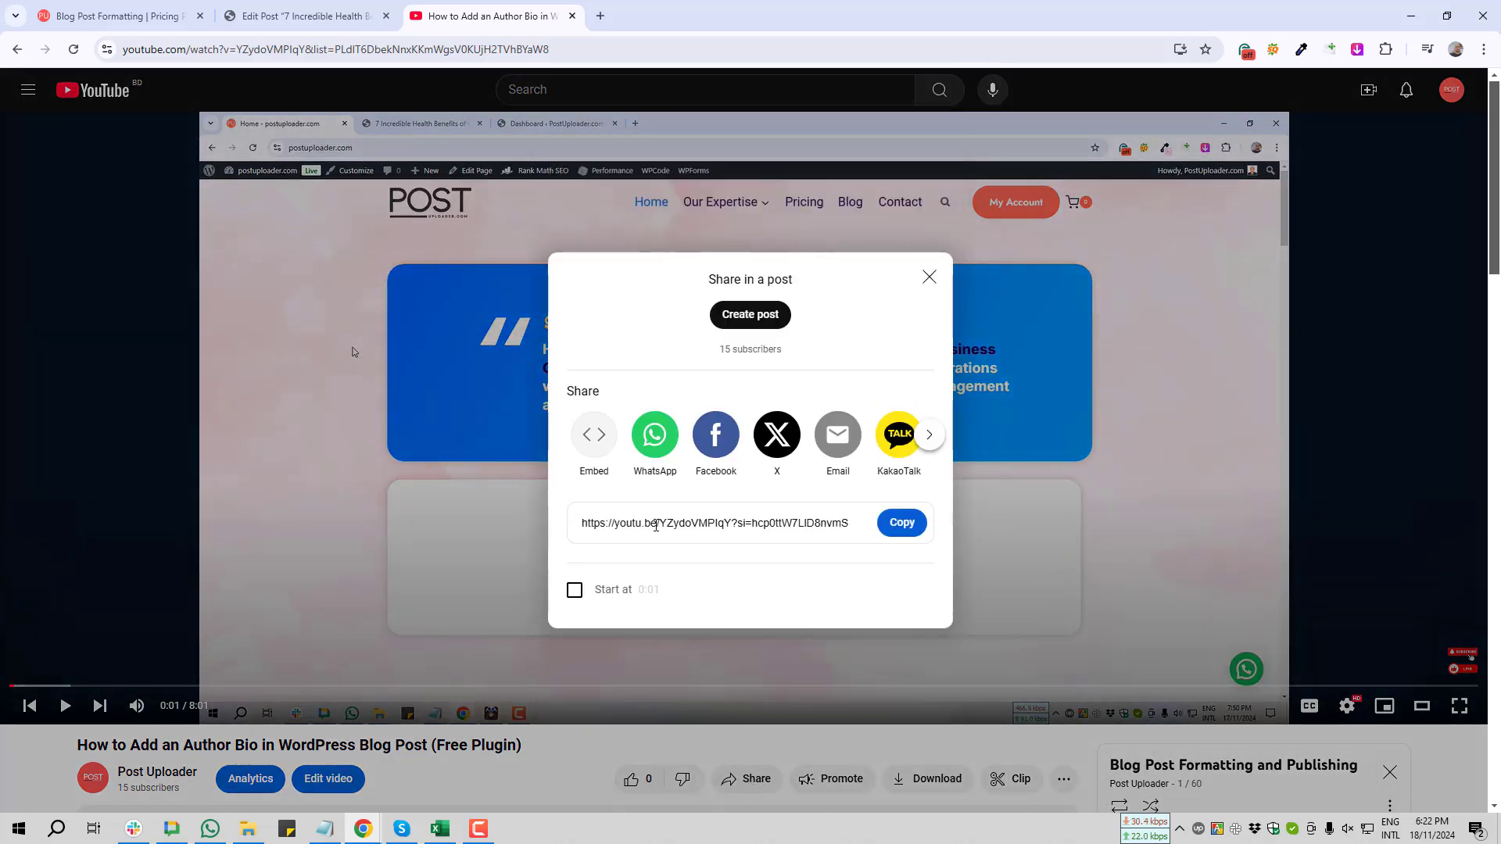
pyautogui.click(901, 523)
pyautogui.click(344, 50)
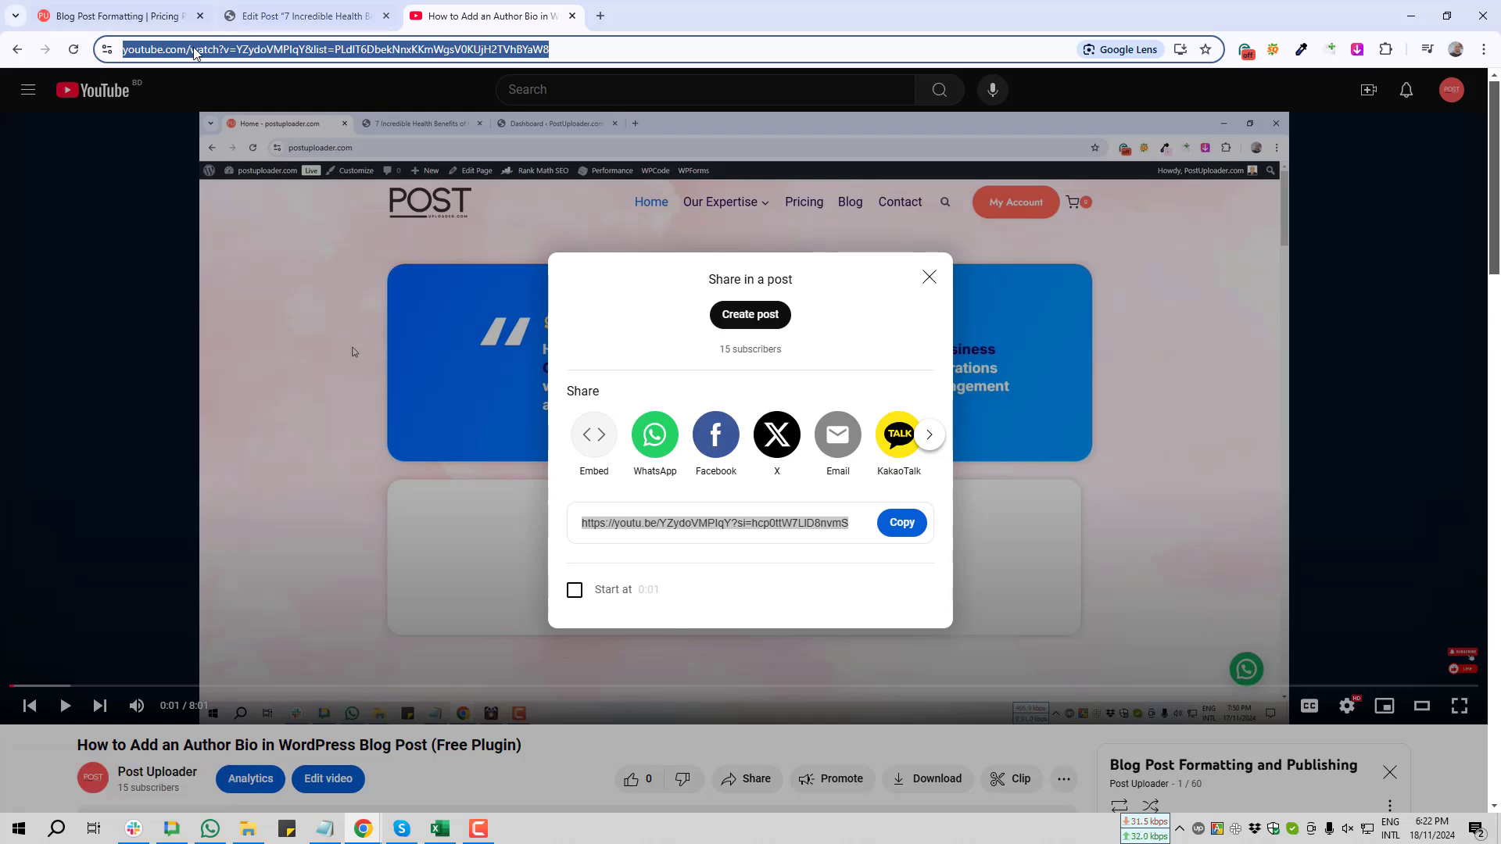
pyautogui.click(437, 49)
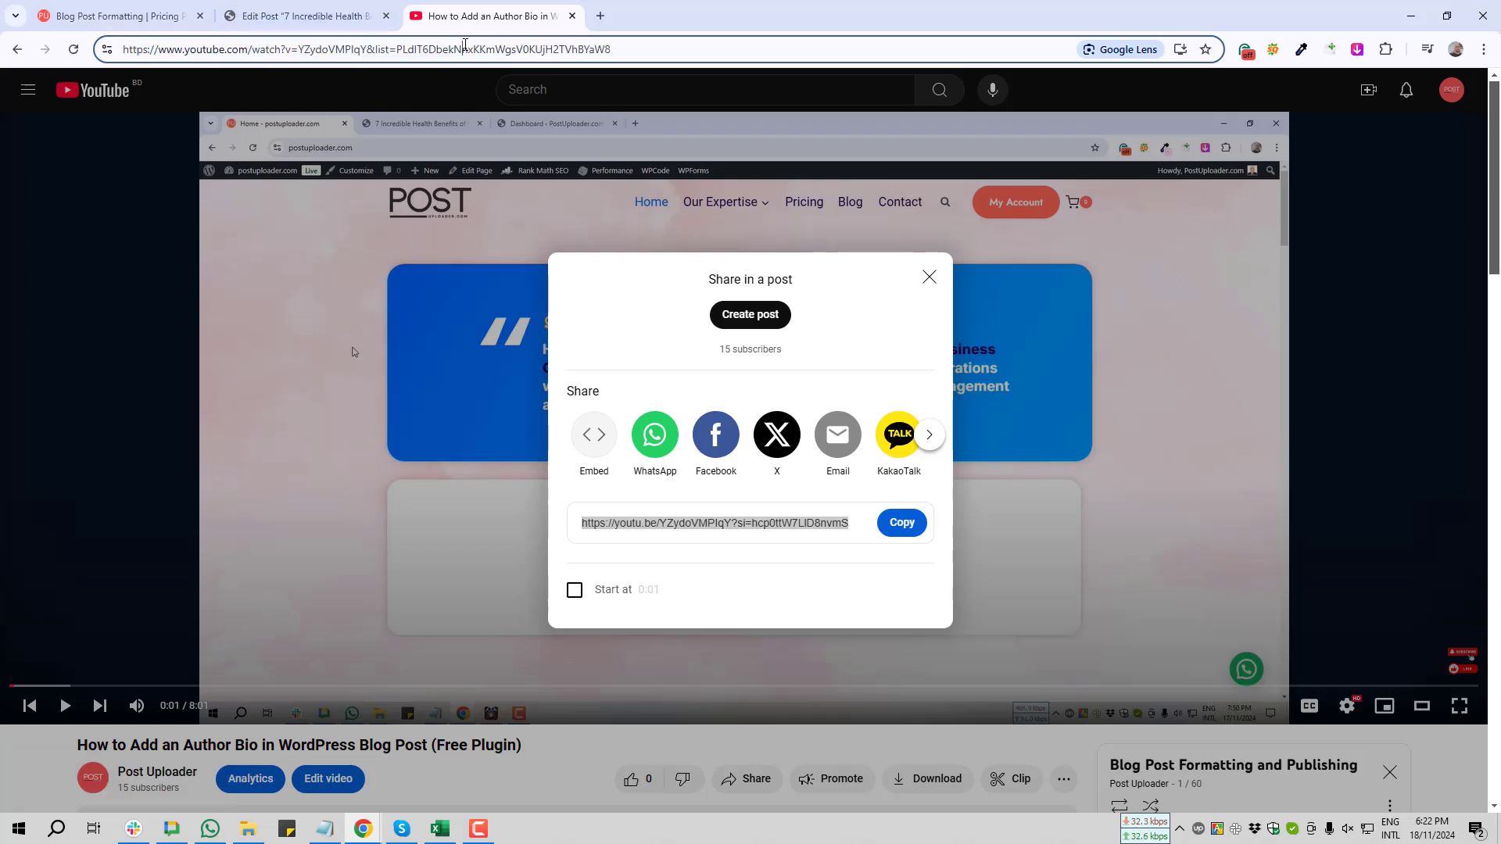
pyautogui.hotkey('ctrl', 'a')
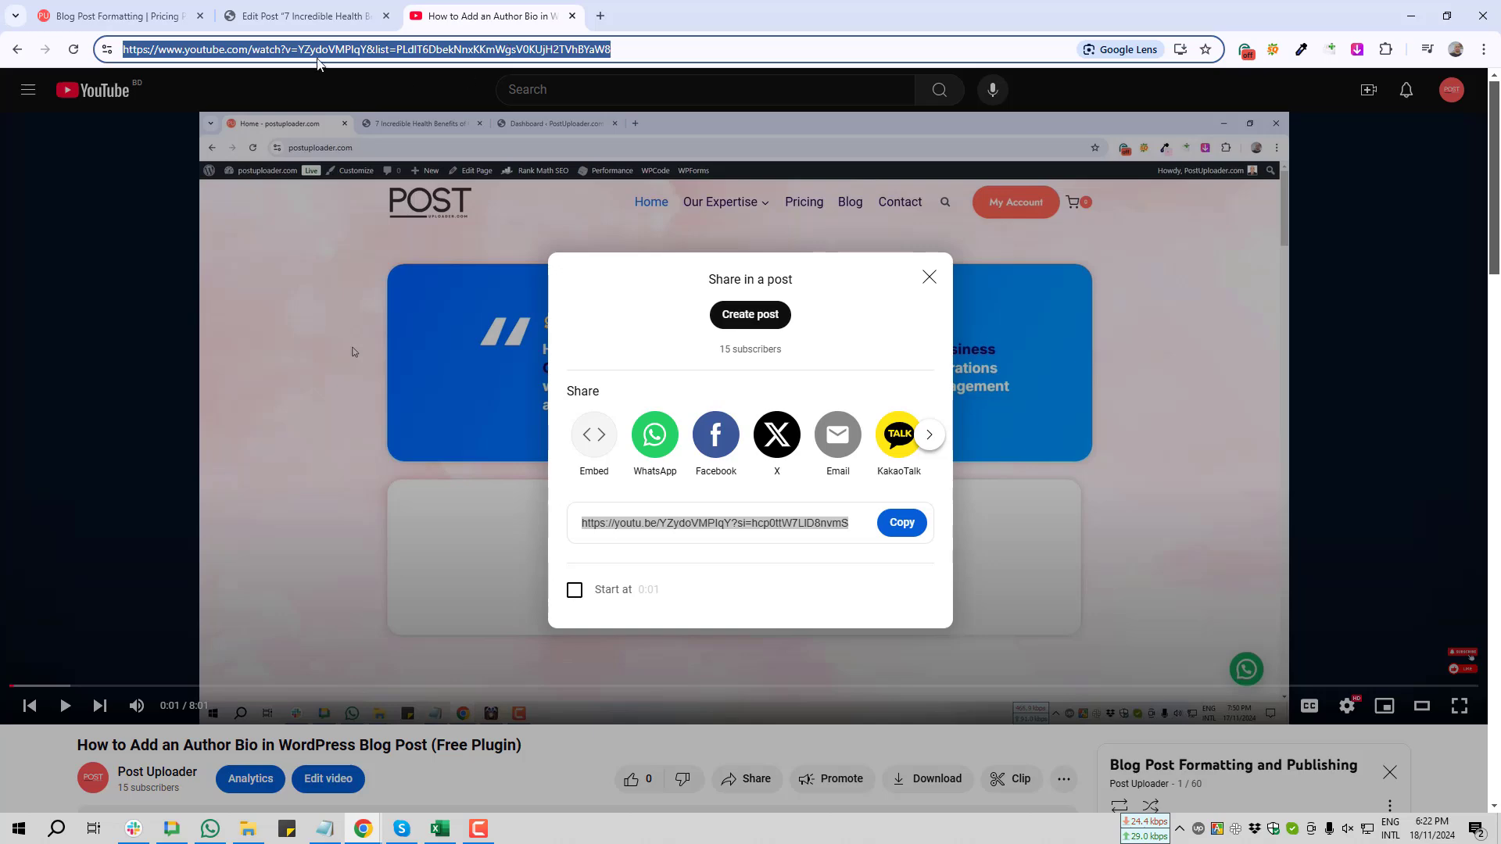
# Step: Return to the orange post in the WordPress editor and select the Video PopUp Button
pyautogui.click(294, 16)
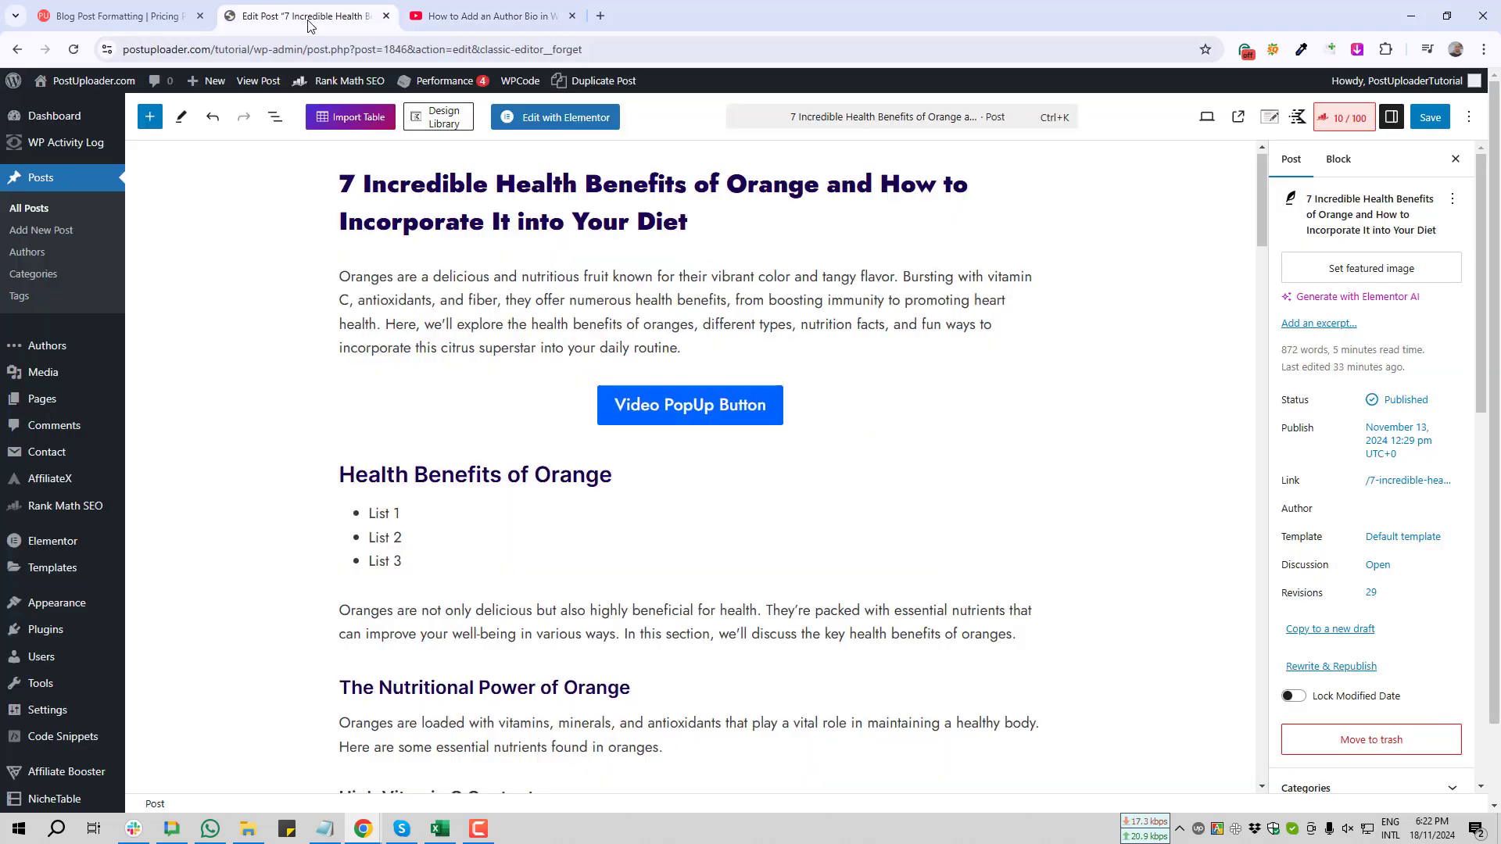
pyautogui.click(693, 407)
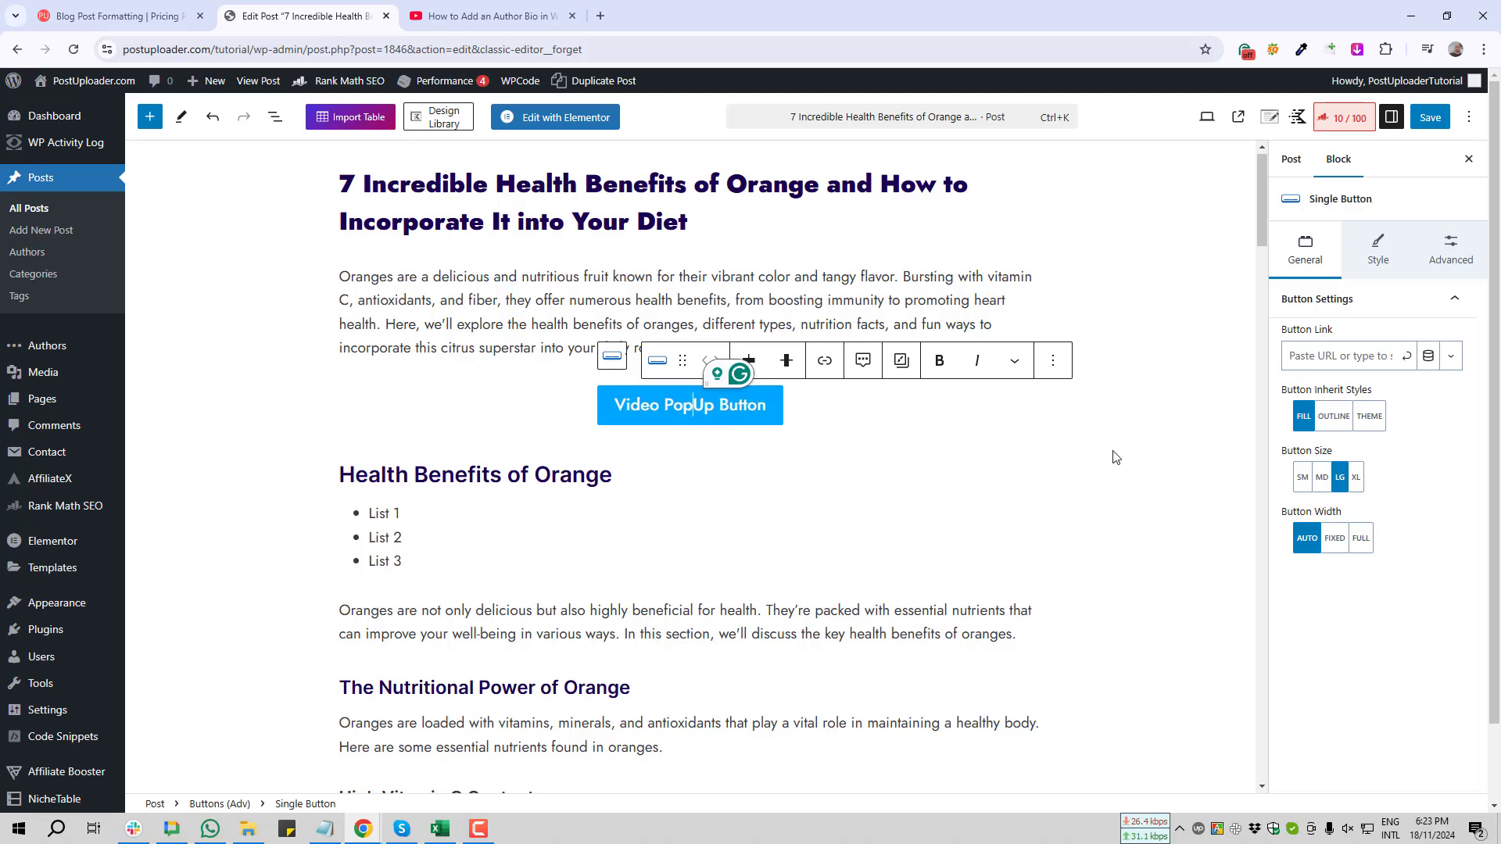
# Step: Frame the Button Link field and its link settings arrow with temporary screenshot selections, then discard them
pyautogui.press('Print')
pyautogui.moveTo(1221, 329); pyautogui.dragTo(1478, 398)
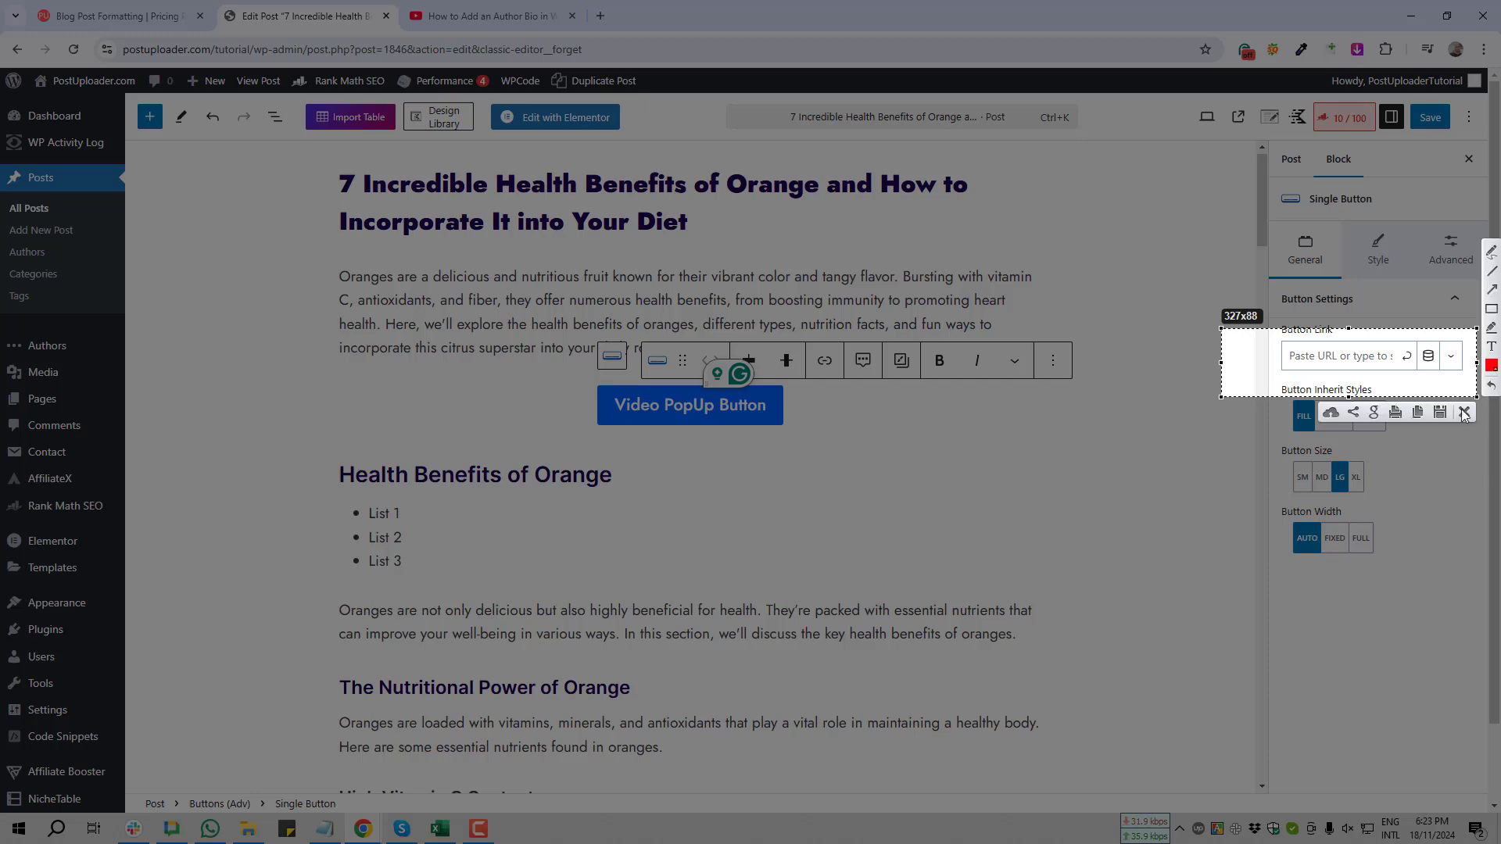
pyautogui.click(1463, 411)
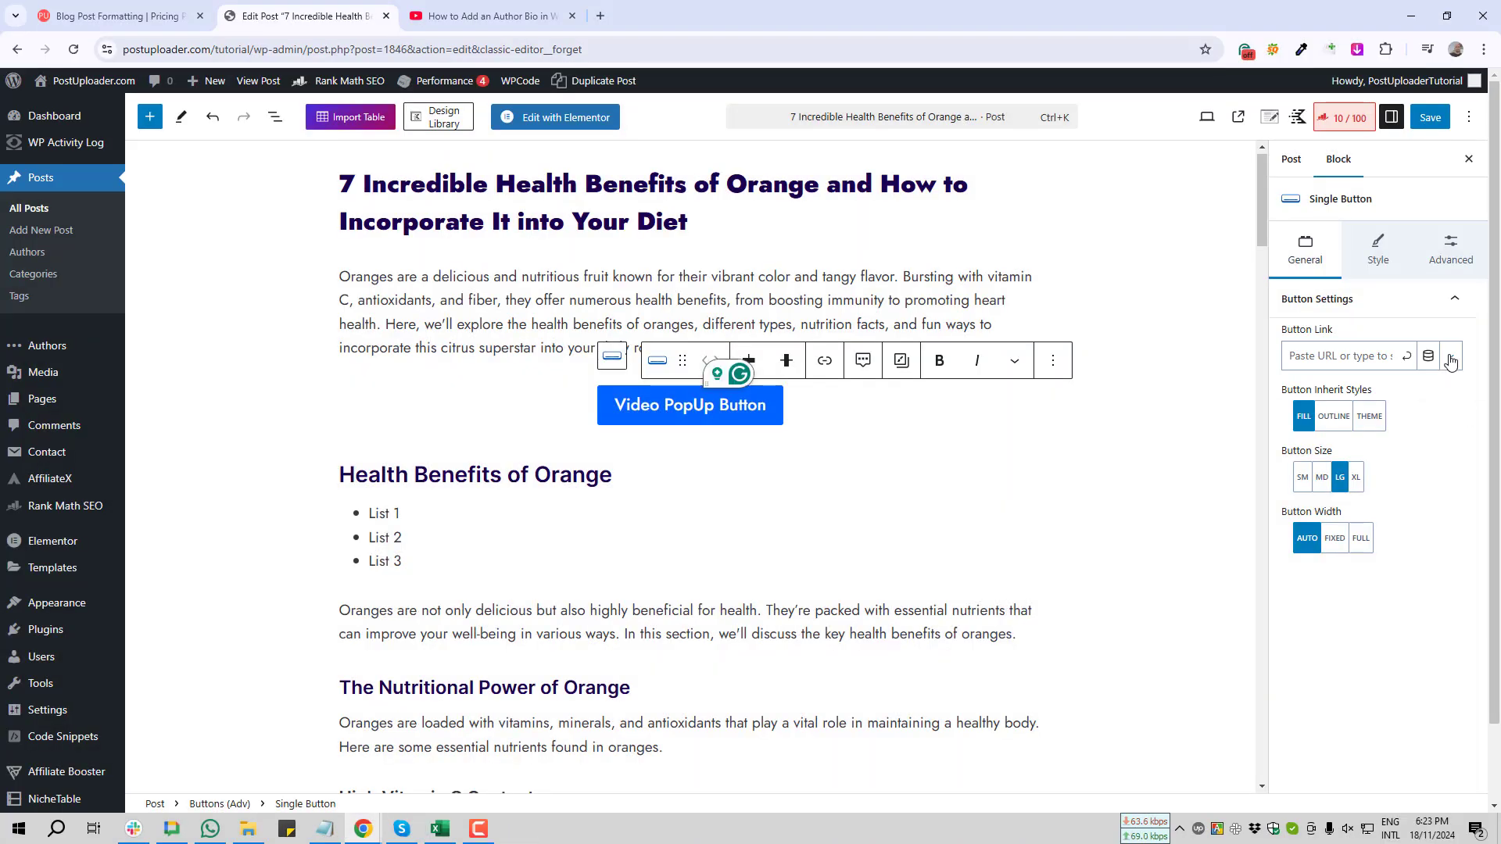
pyautogui.press('Print')
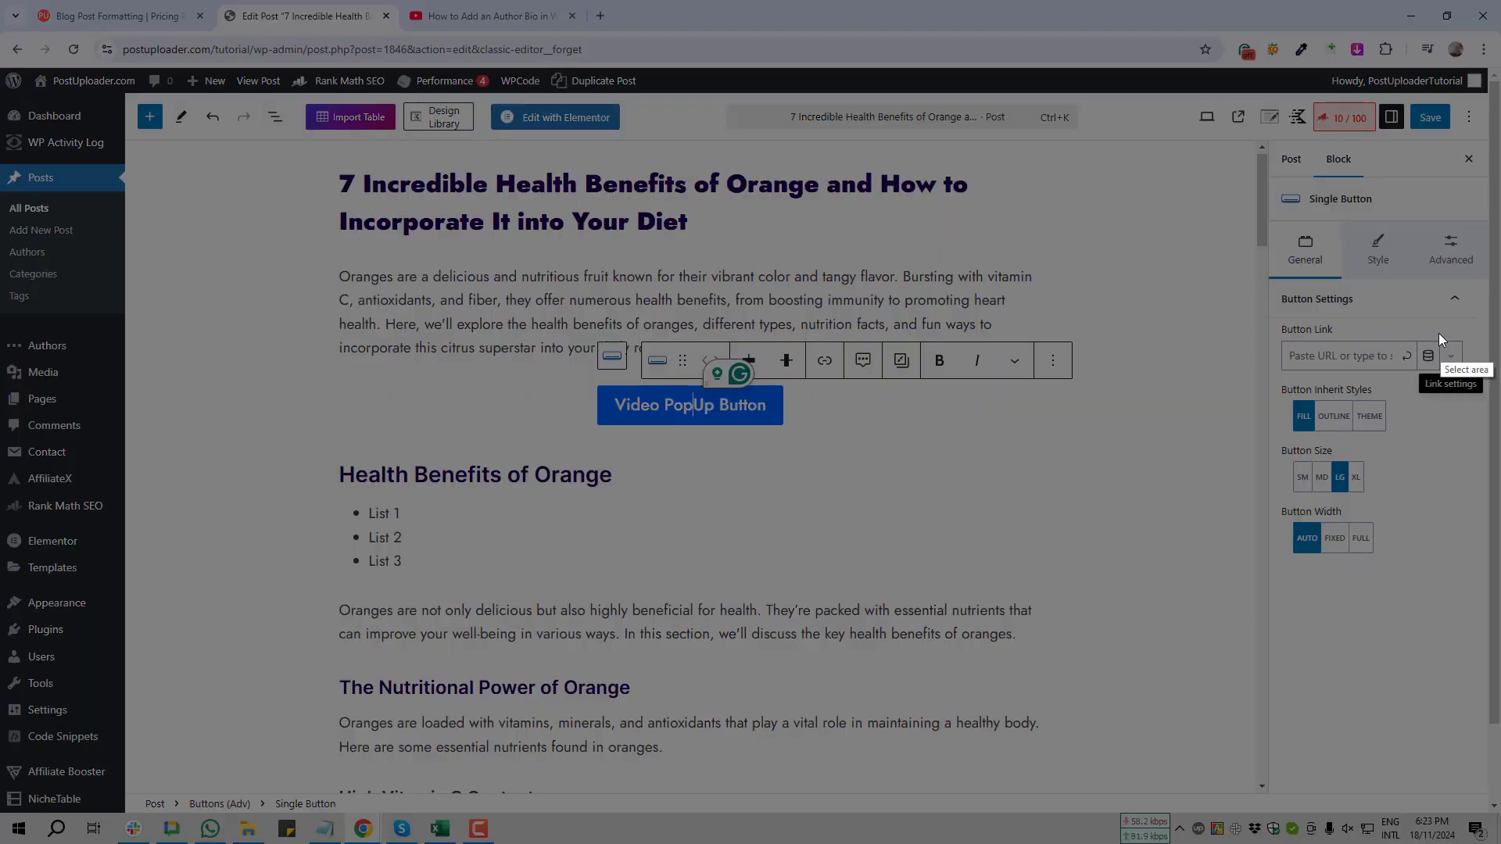
pyautogui.moveTo(1428, 306); pyautogui.dragTo(1478, 414)
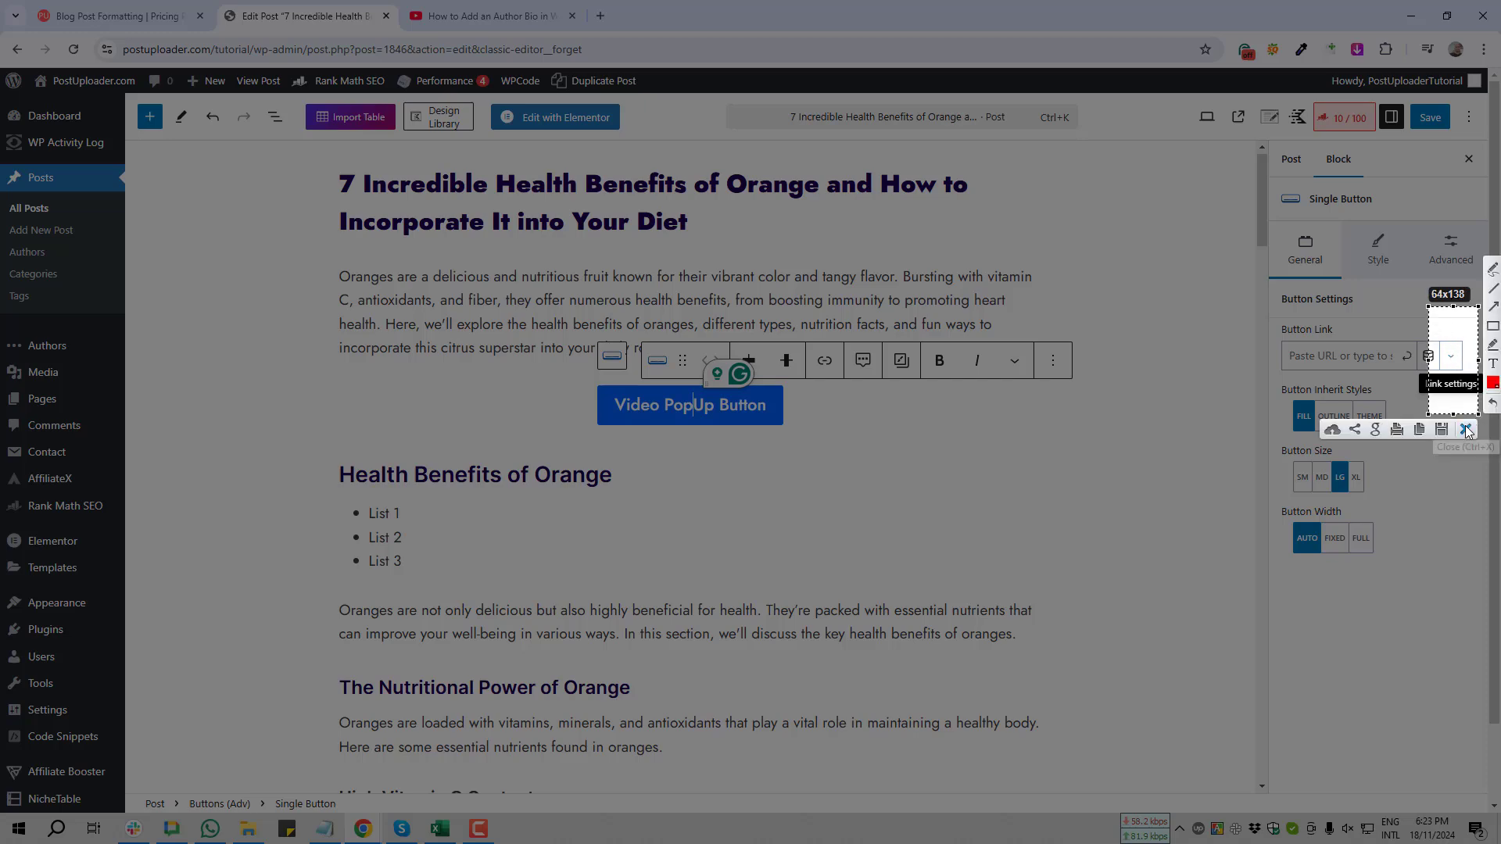
pyautogui.click(1466, 430)
# Step: Expand the button's link settings and show the Link Target options
pyautogui.click(1451, 361)
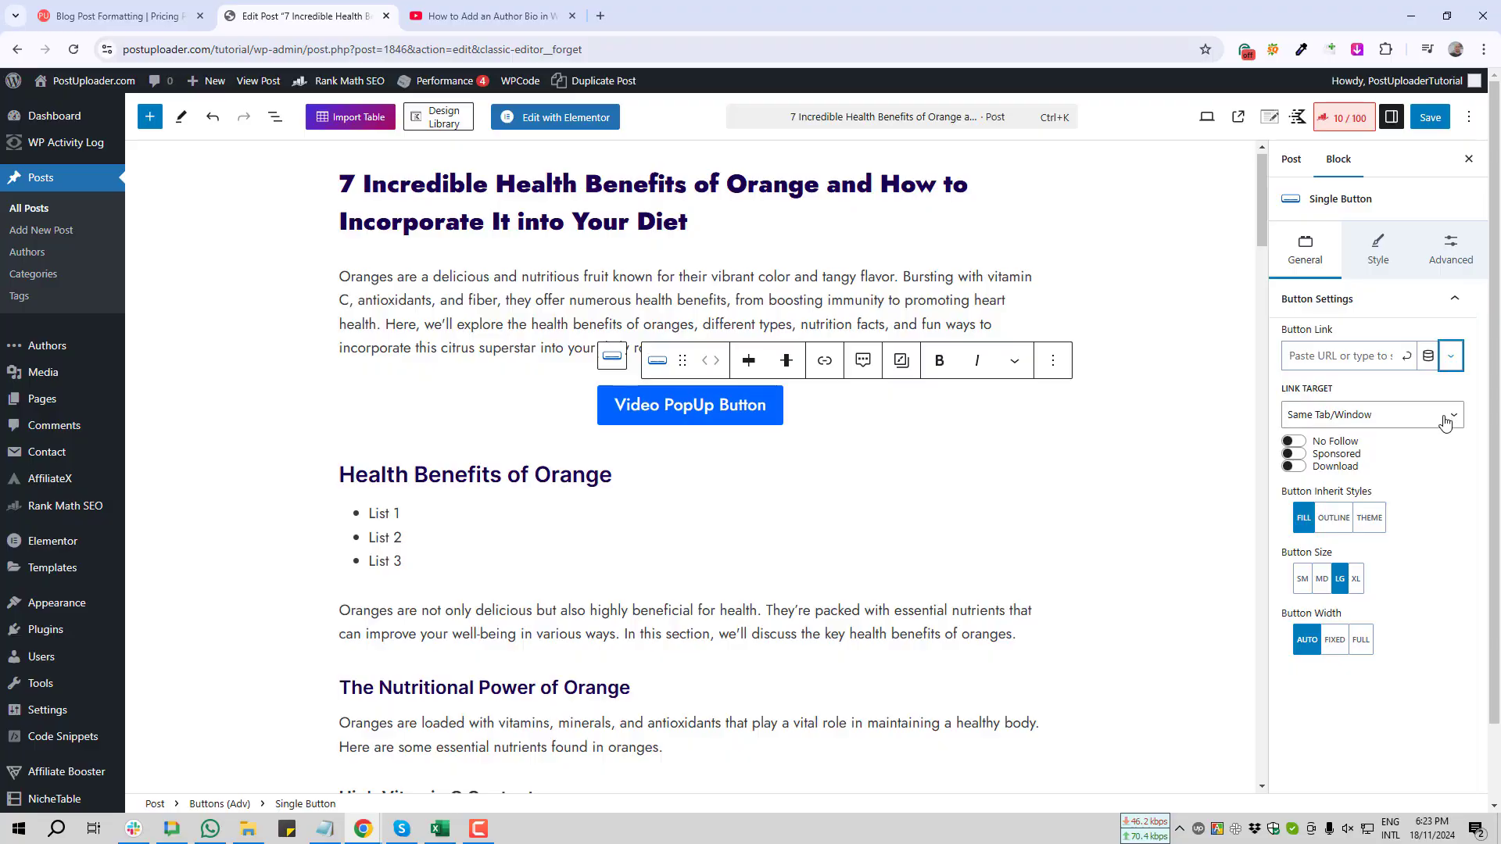
pyautogui.press('Print')
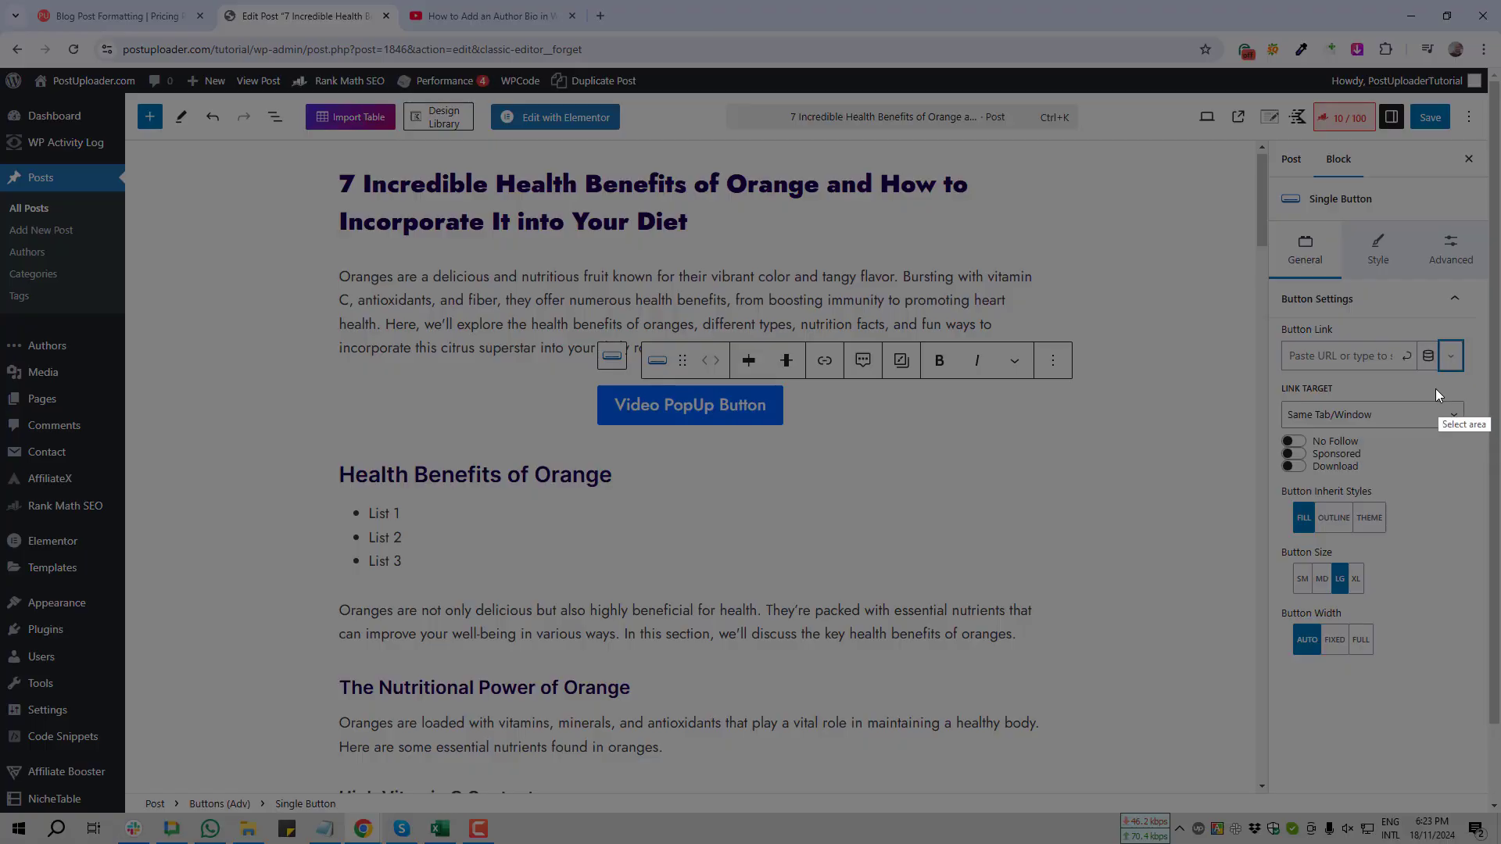
pyautogui.moveTo(1436, 391); pyautogui.dragTo(1468, 452)
pyautogui.click(1455, 471)
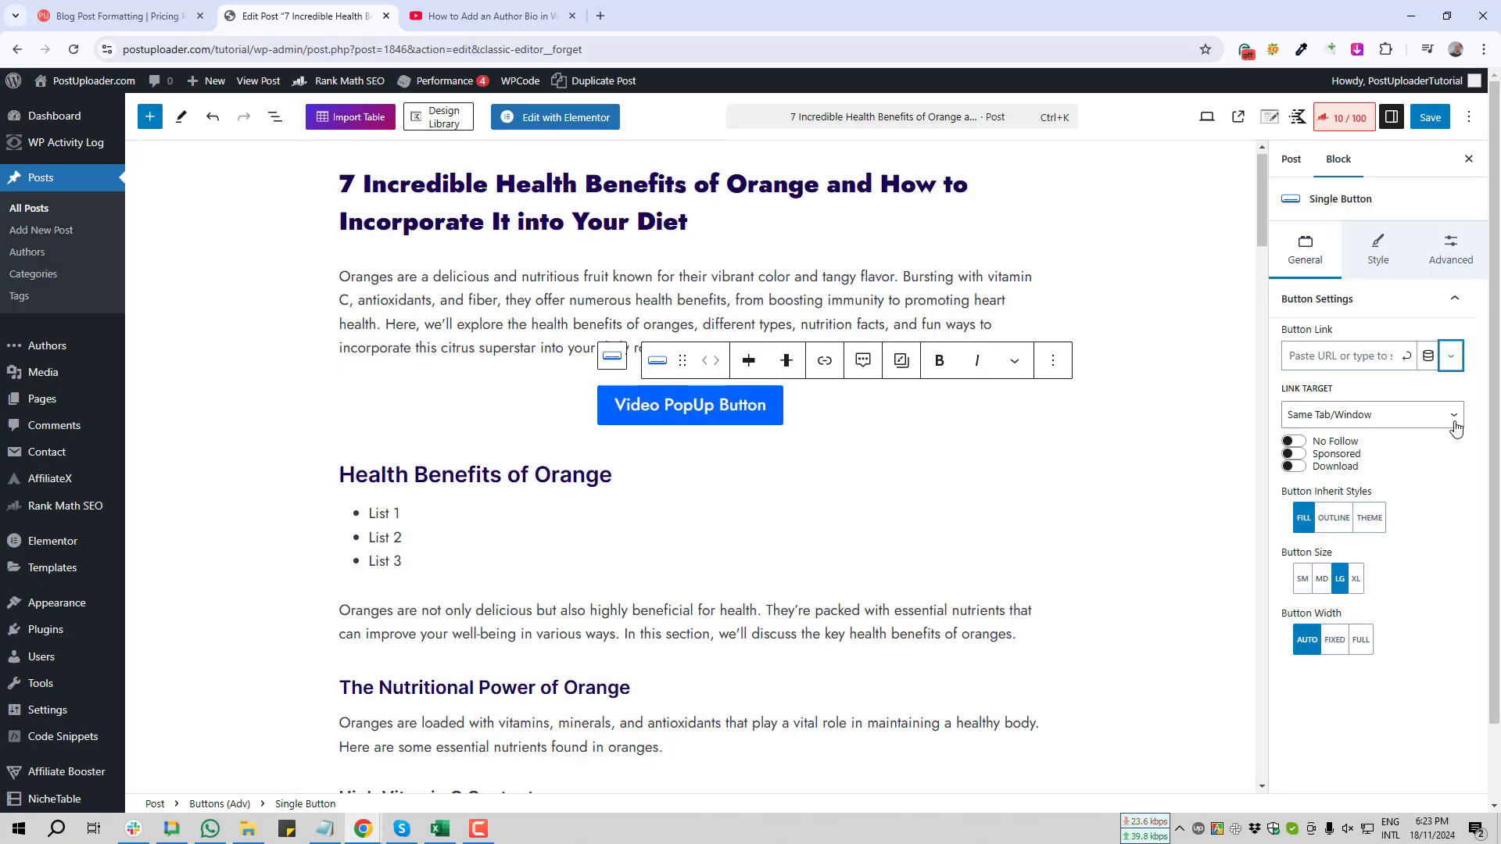
pyautogui.click(1455, 420)
# Step: Point a red arrow at the Video Popup option of the Link Target list in a temporary screenshot selection, then discard it
pyautogui.press('Print')
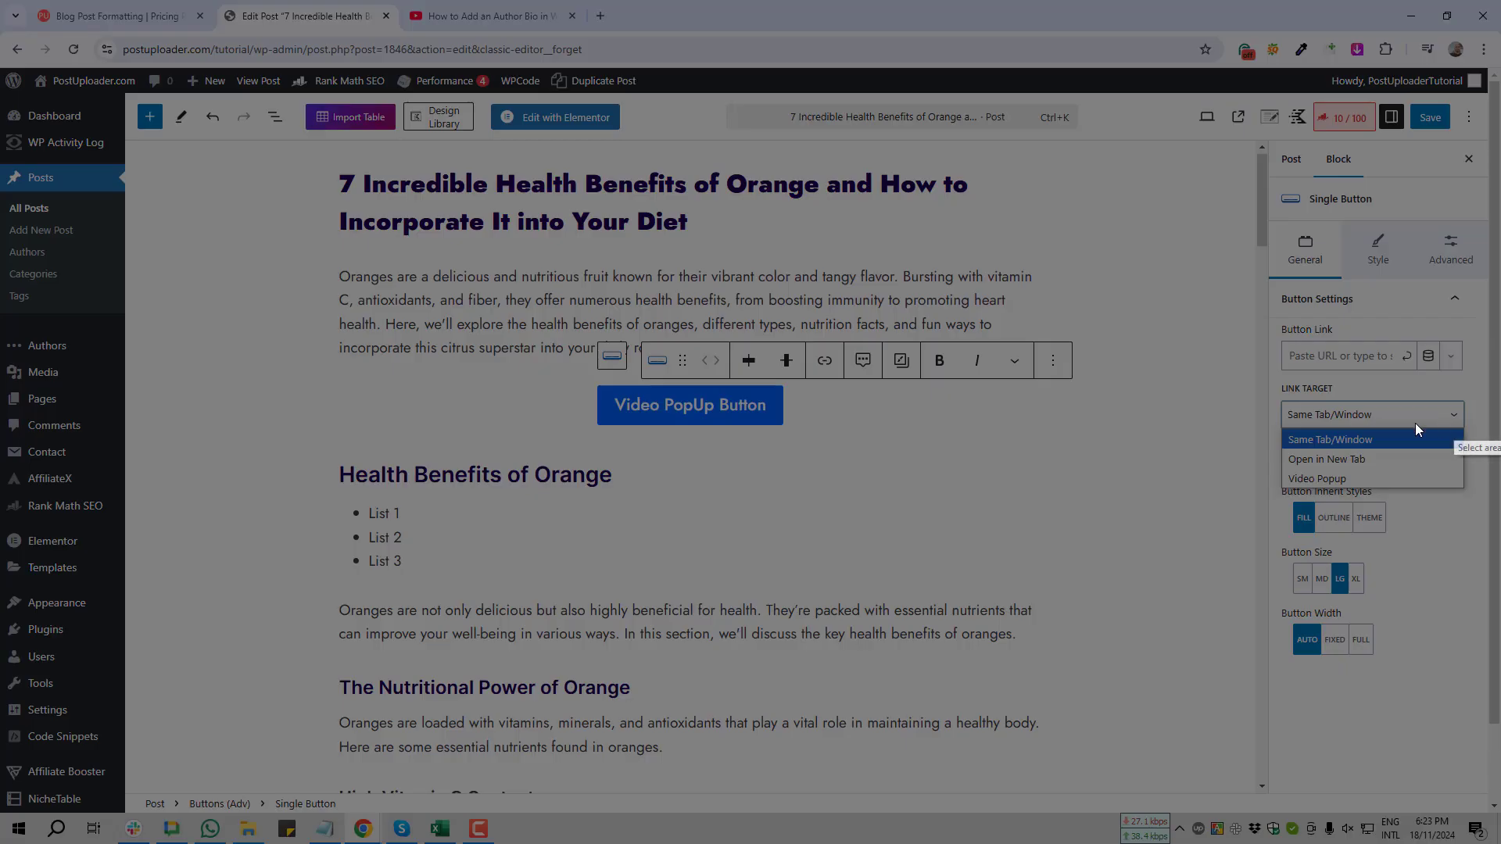
pyautogui.moveTo(1259, 338); pyautogui.dragTo(1470, 554)
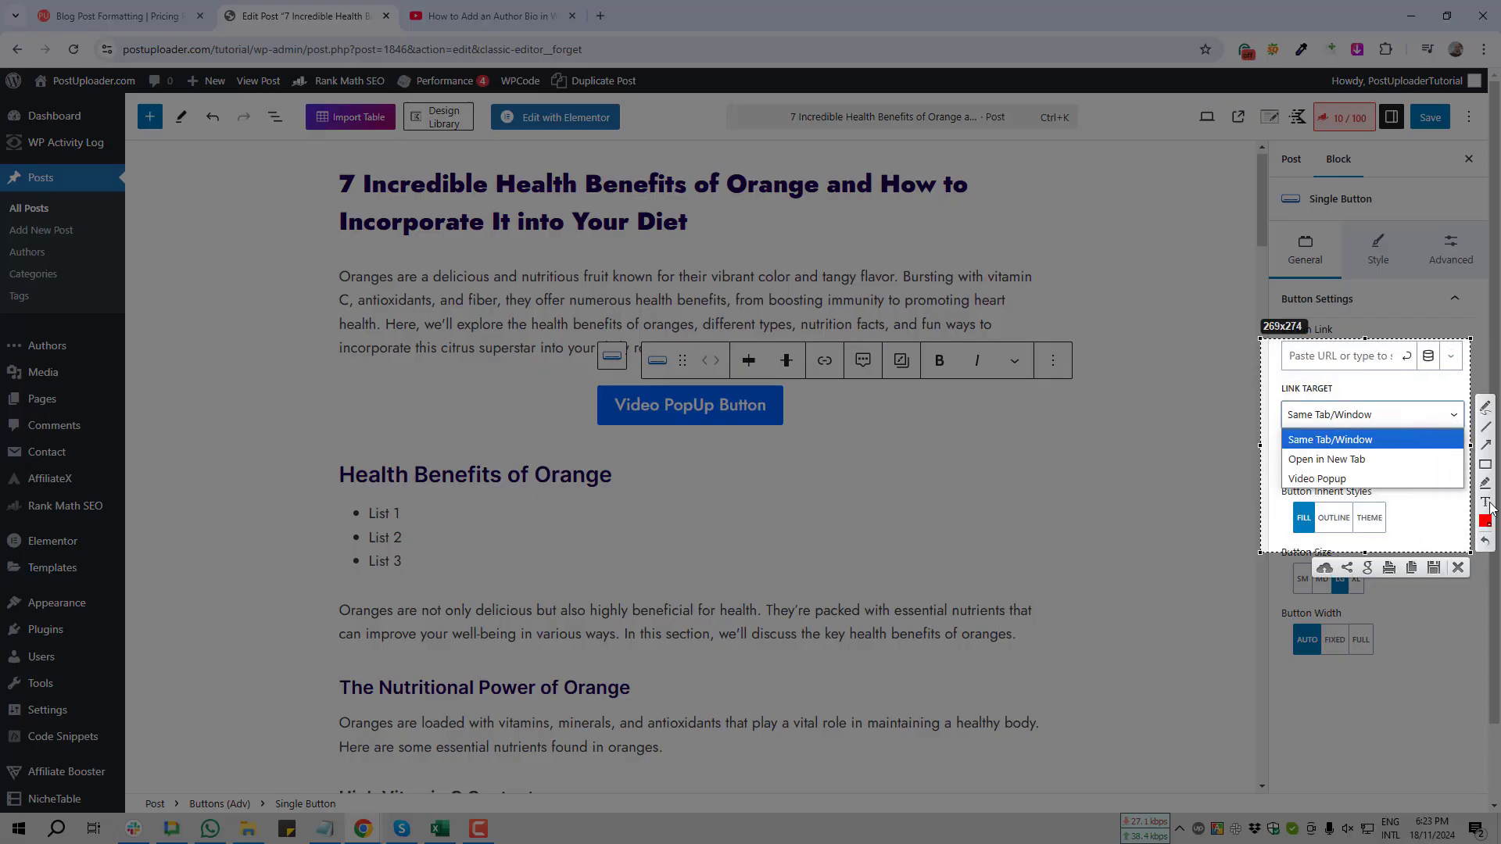
pyautogui.click(1482, 442)
pyautogui.moveTo(1206, 557); pyautogui.dragTo(1290, 486)
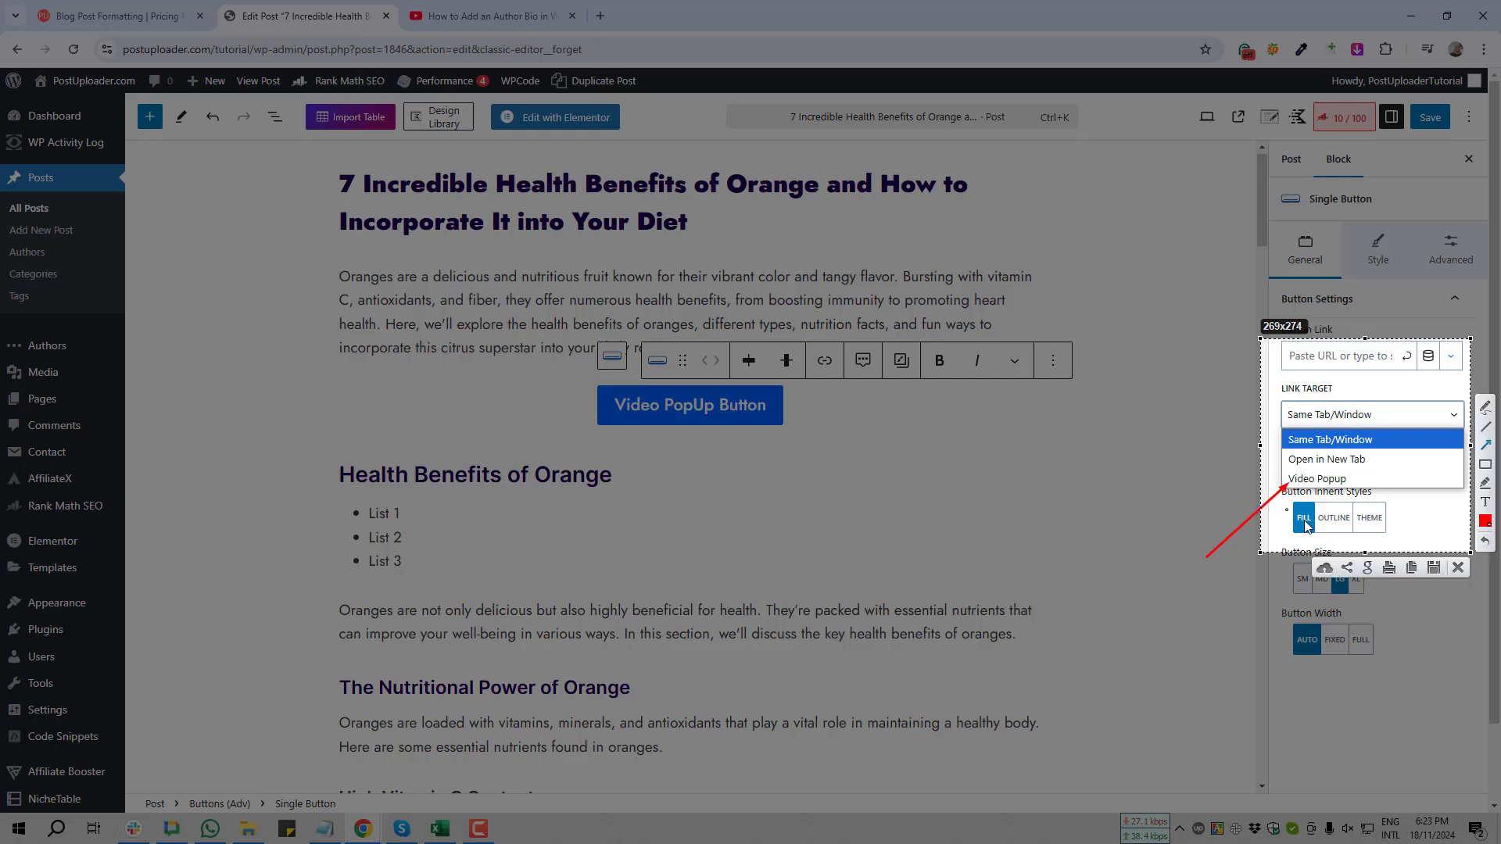
pyautogui.click(1459, 572)
# Step: Set the button's link target to Video Popup and apply the copied YouTube video link as its Button Link
pyautogui.click(1380, 422)
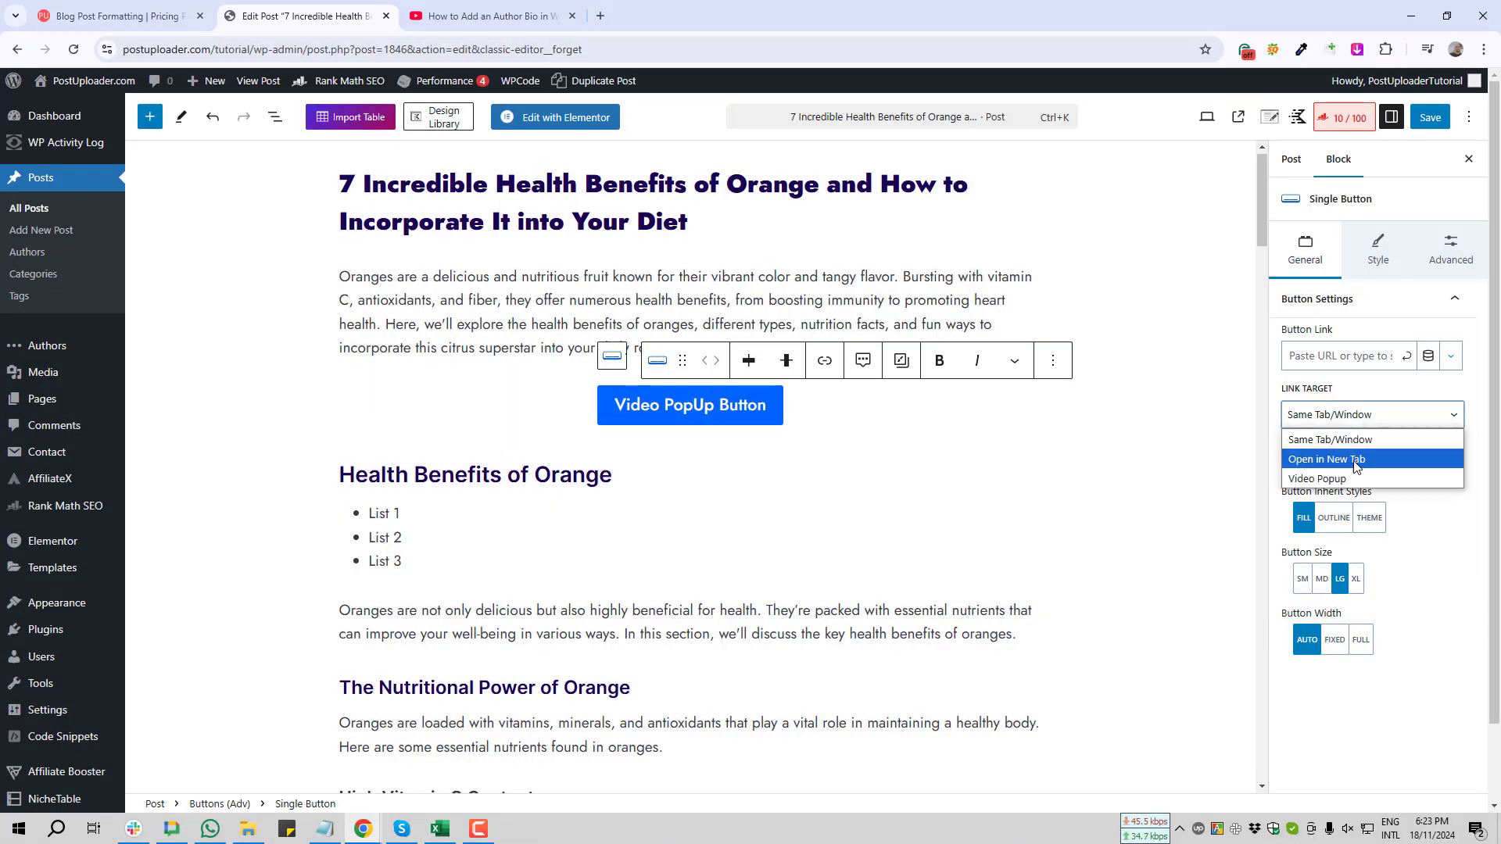
pyautogui.click(1339, 476)
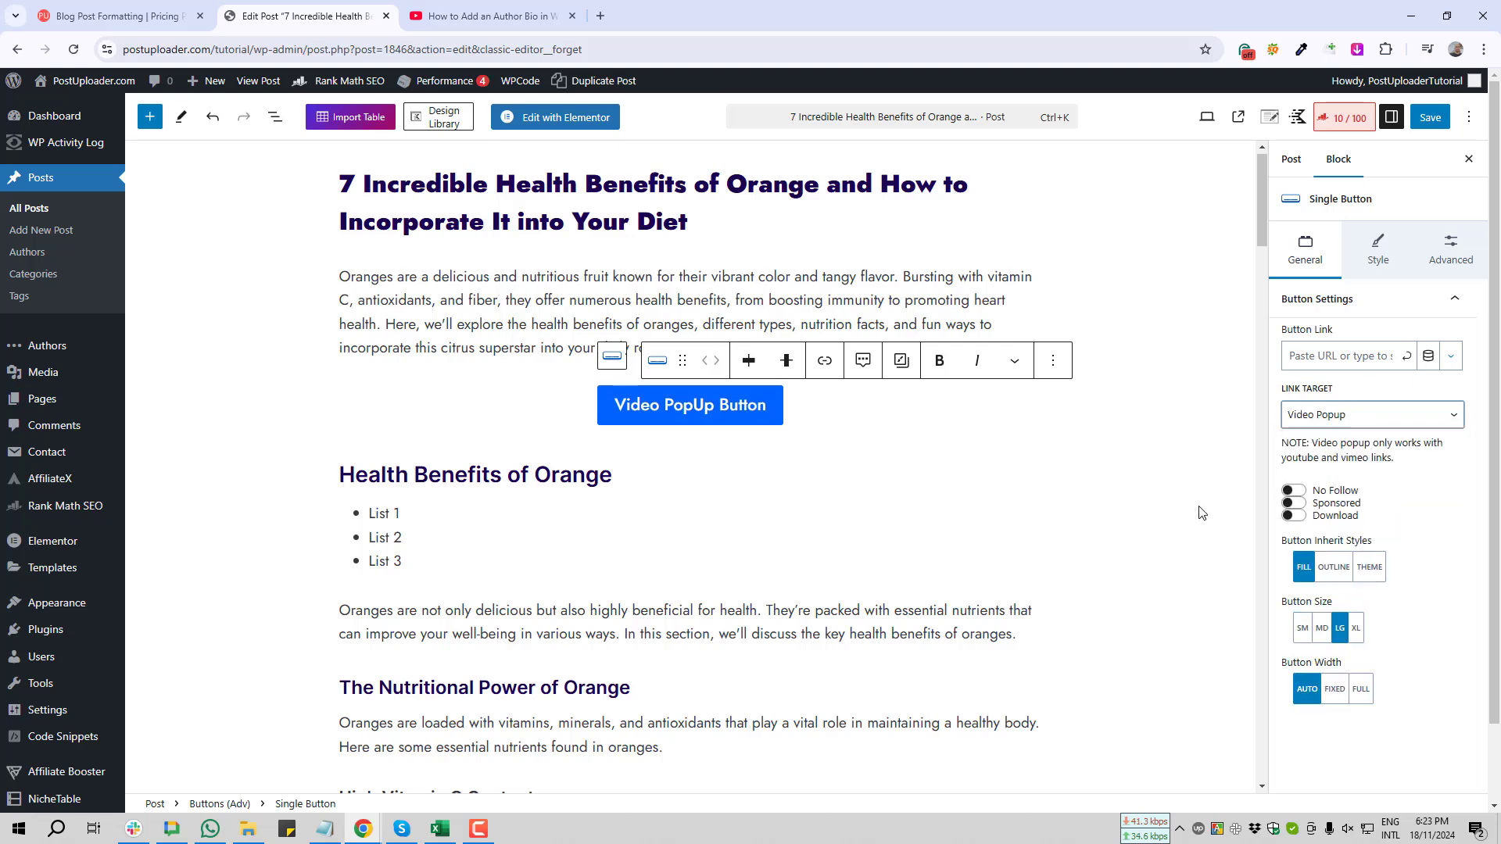
pyautogui.click(1336, 353)
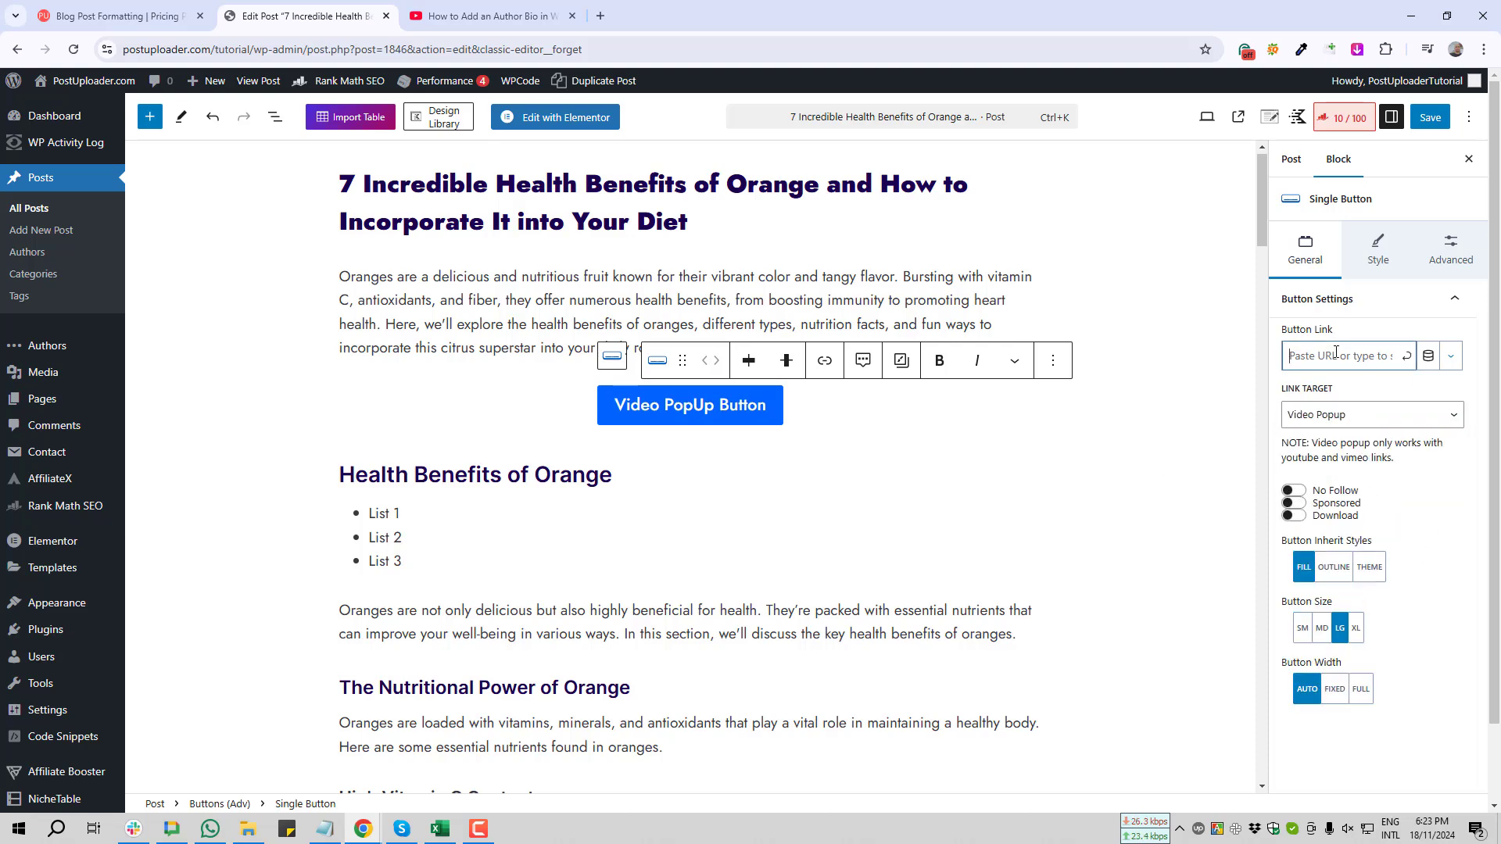
pyautogui.hotkey('ctrl', 'v')
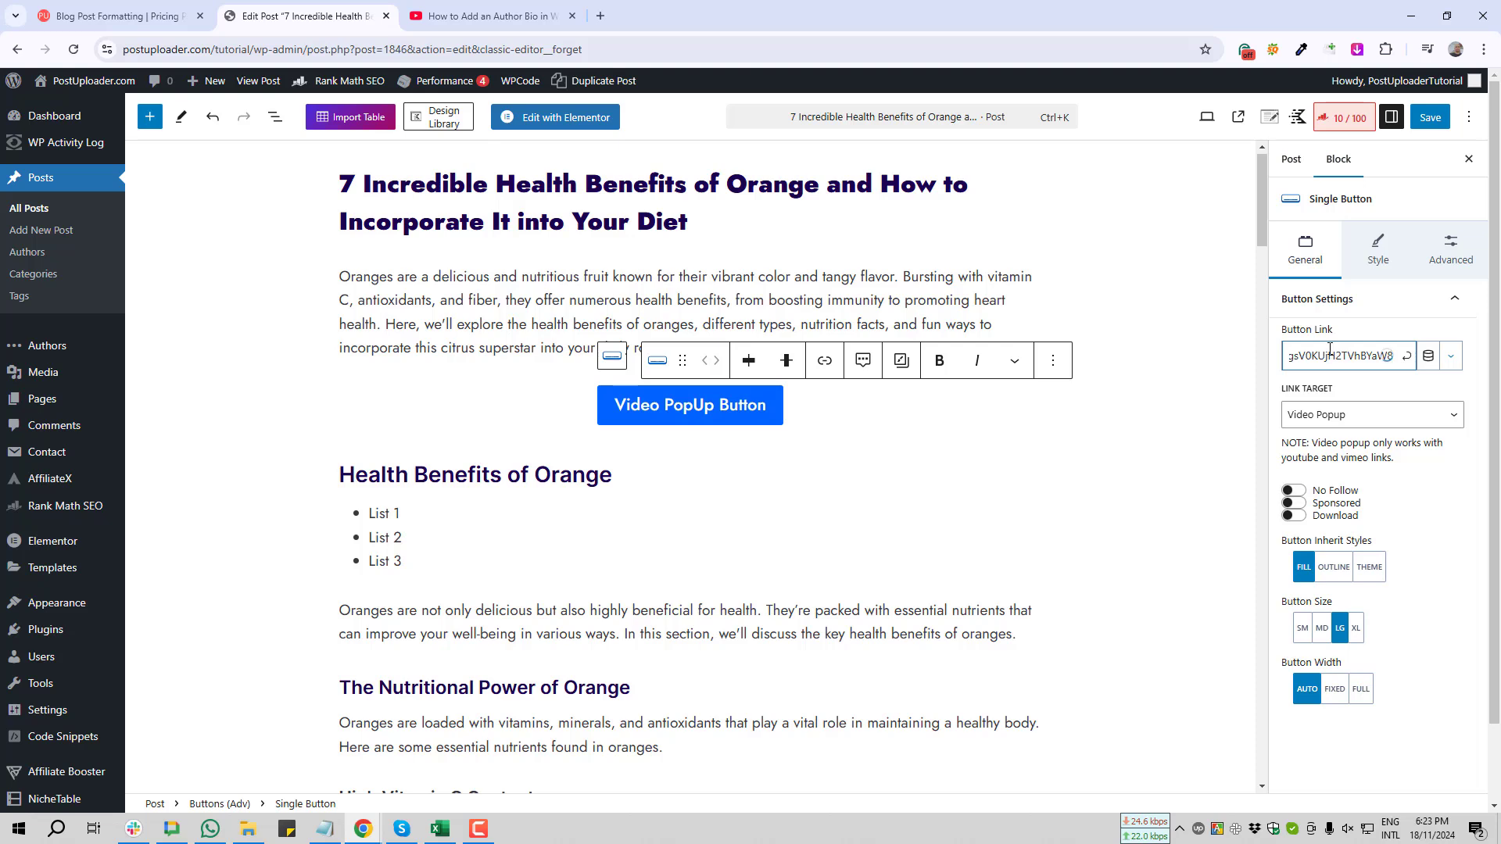
pyautogui.click(1408, 359)
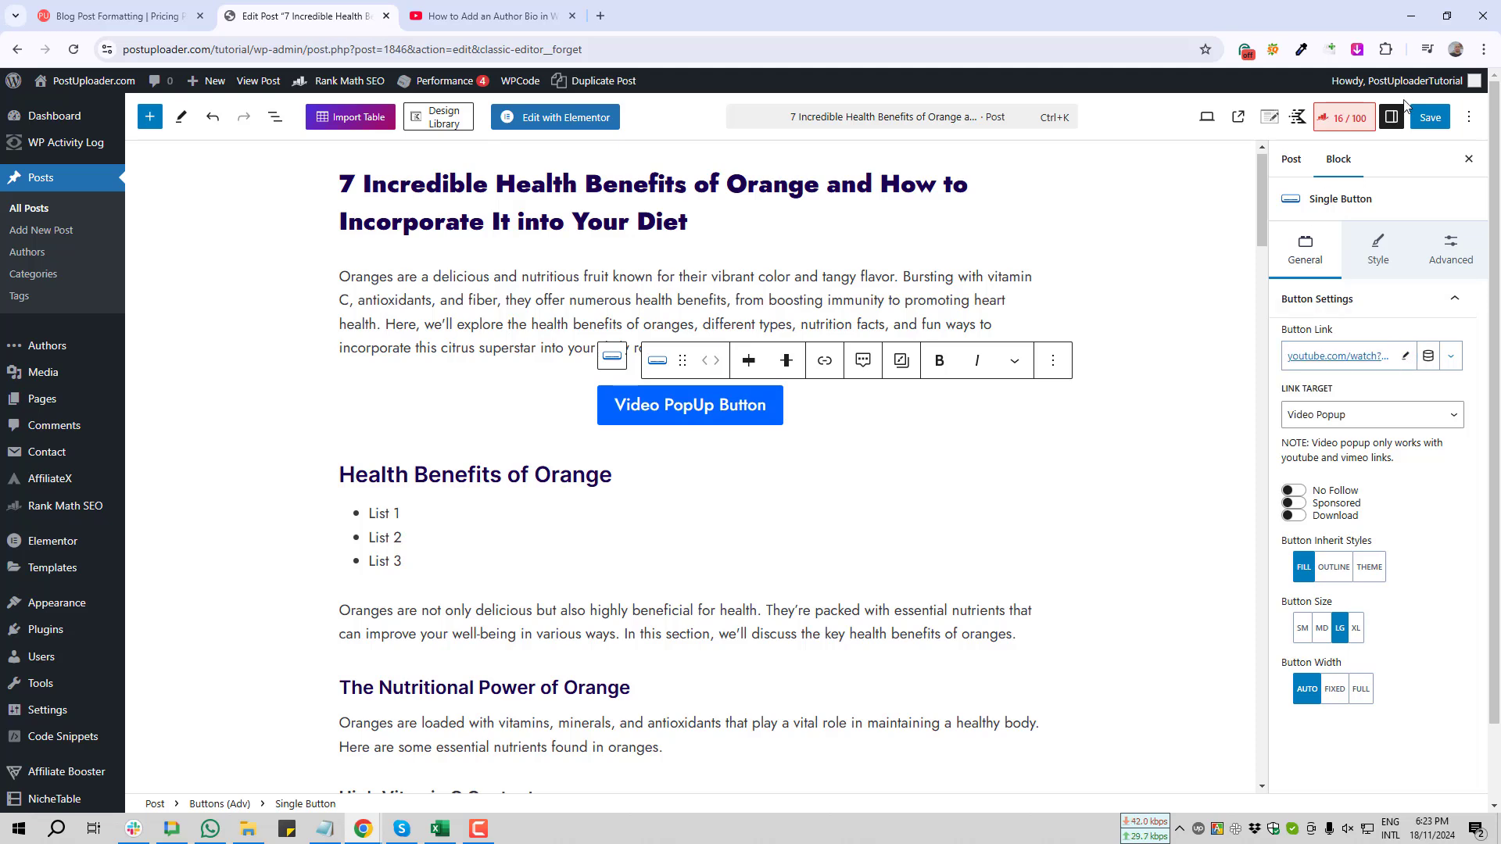
# Step: Save the orange post and open its published page
pyautogui.click(1430, 118)
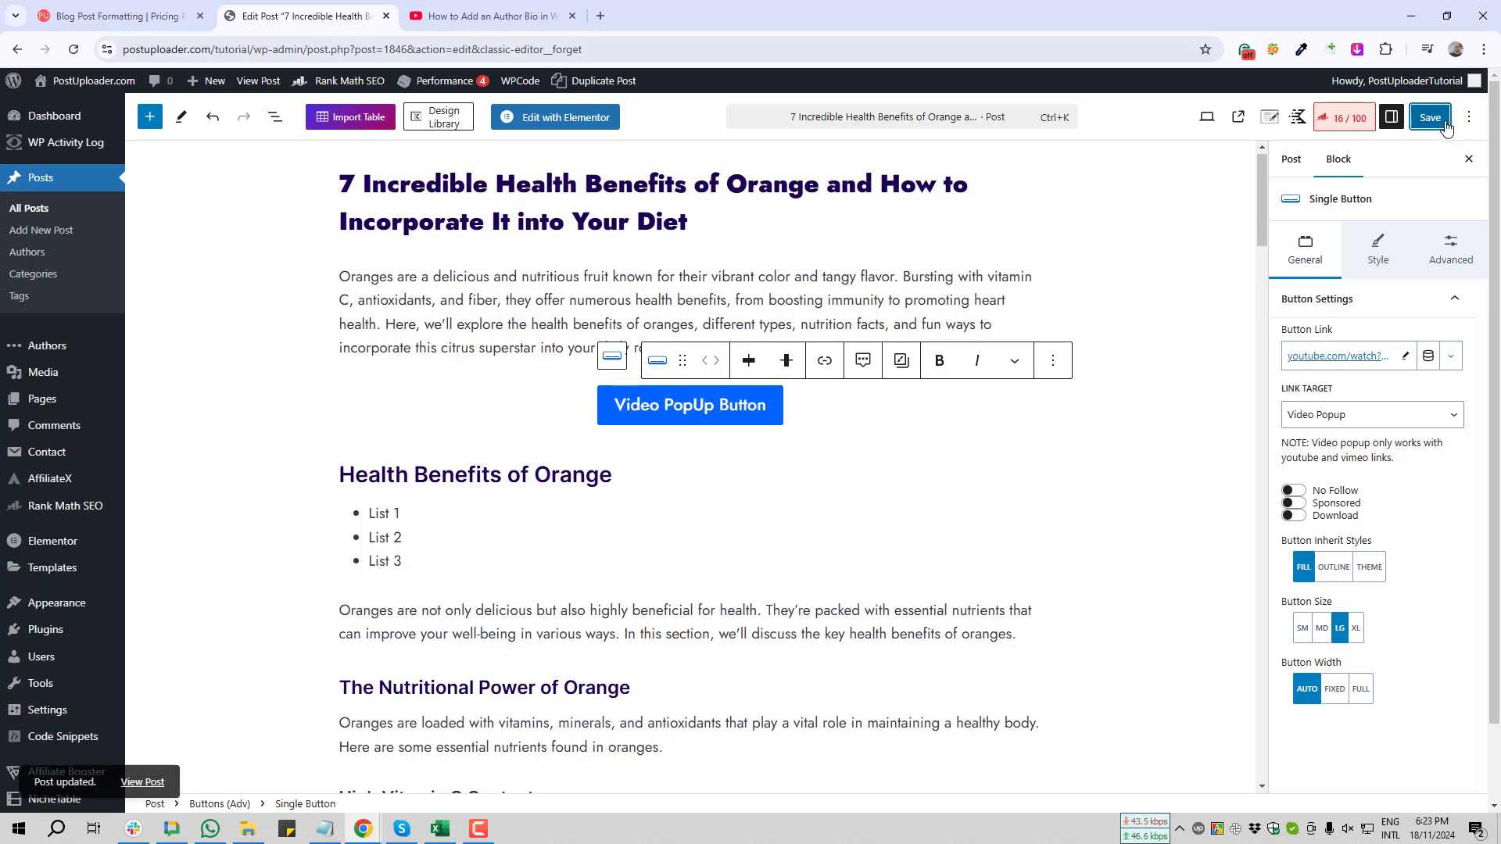
pyautogui.click(142, 782)
pyautogui.click(479, 16)
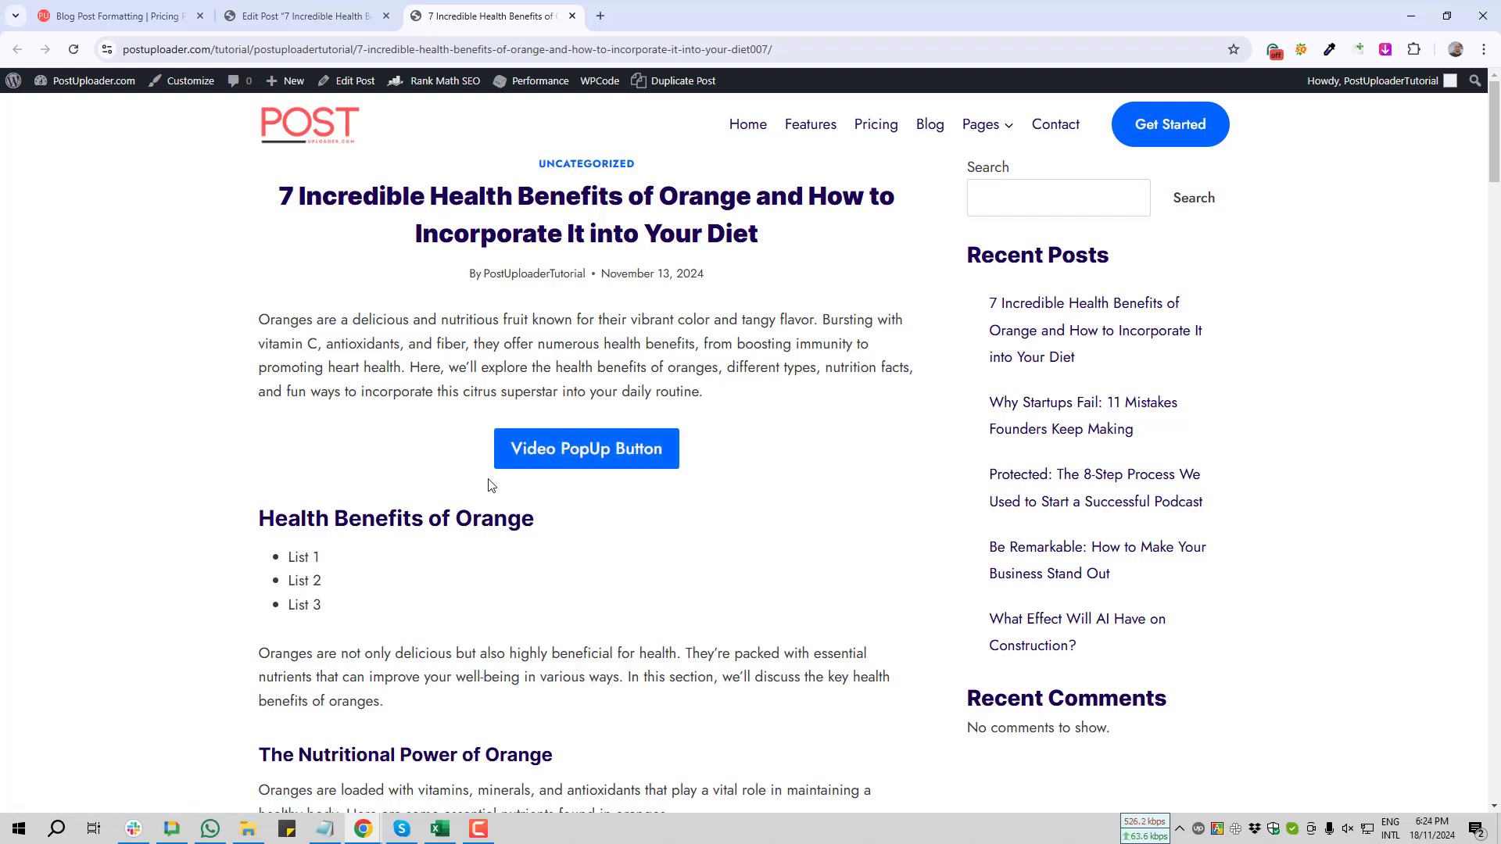
# Step: Test the Video PopUp Button on the published post by playing its video, then close the popup
pyautogui.click(608, 459)
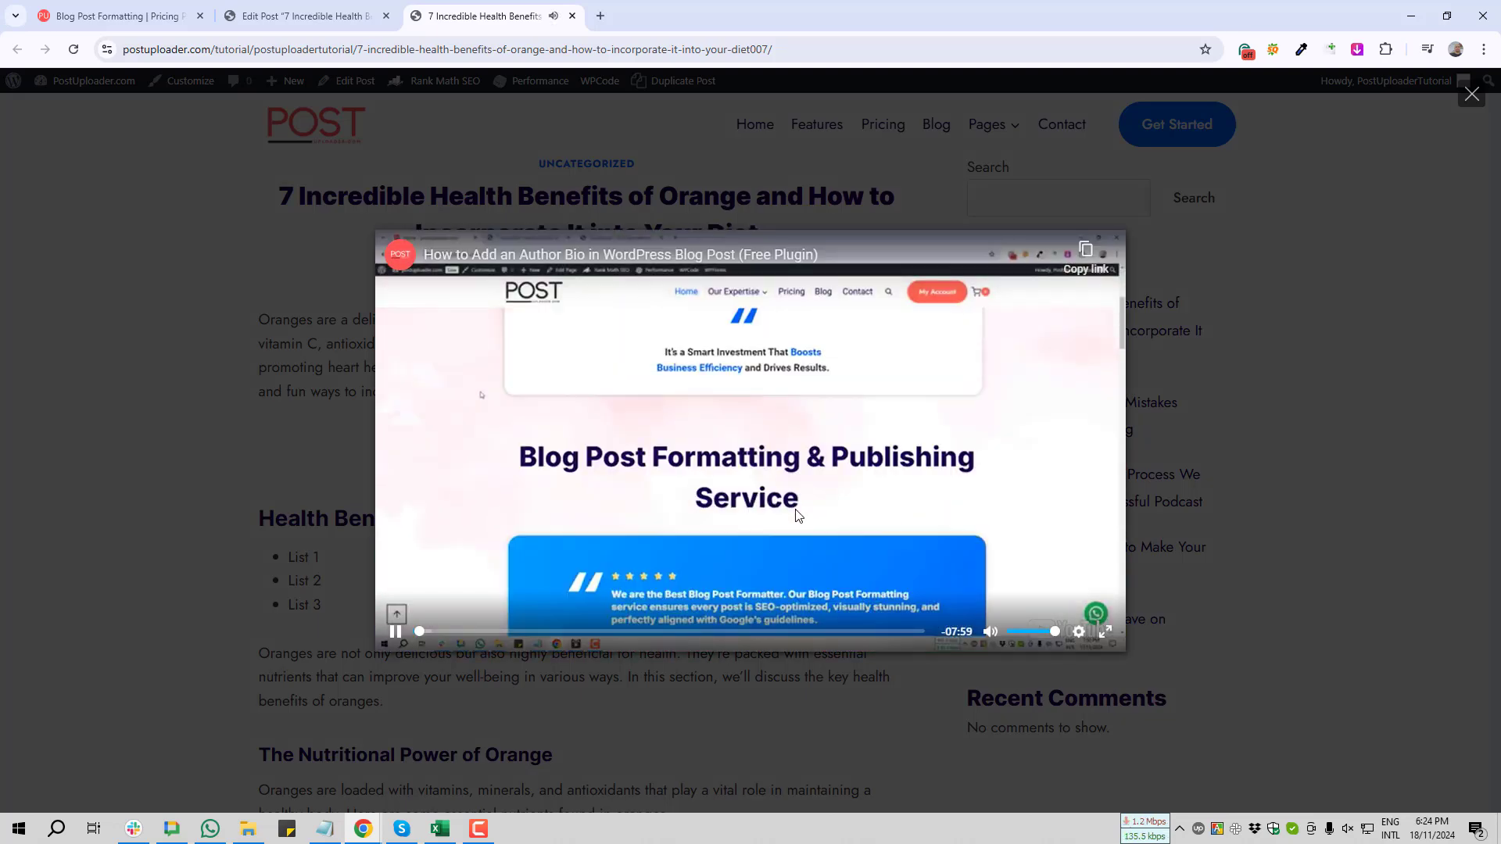
pyautogui.click(215, 412)
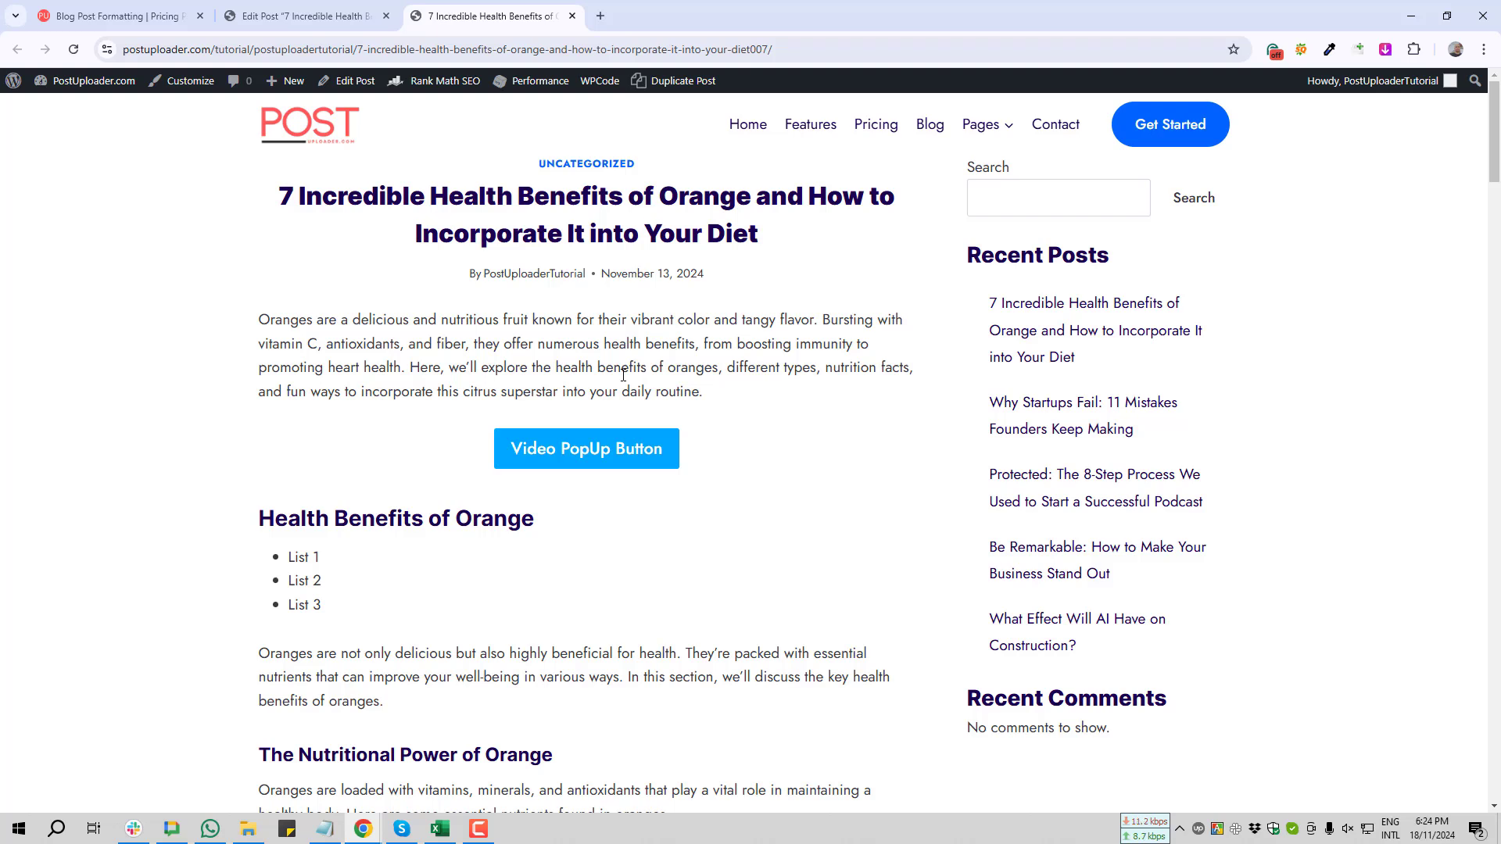
pyautogui.scroll(-1, 625, 377)
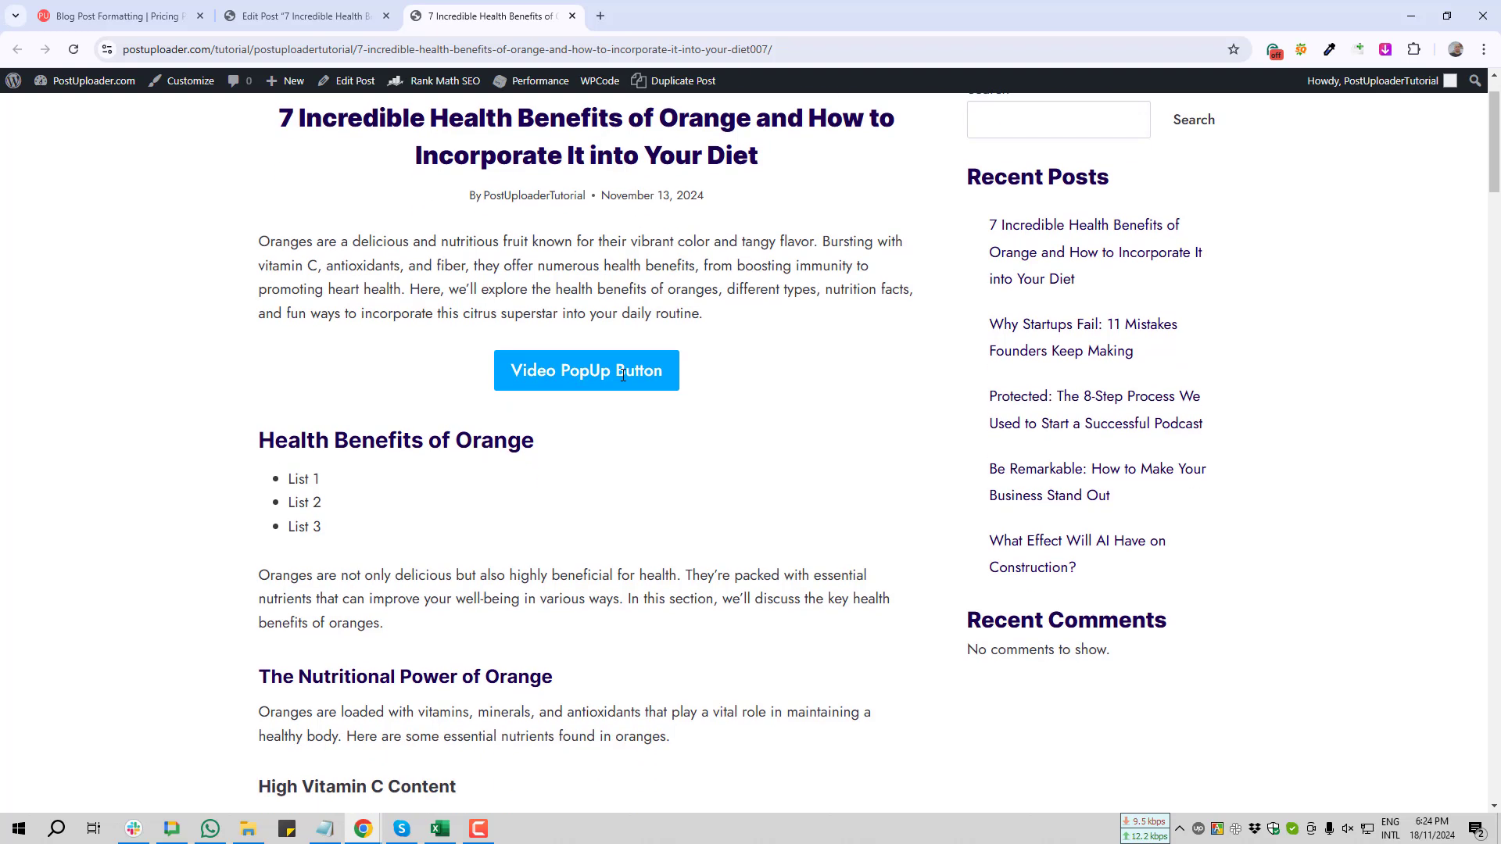